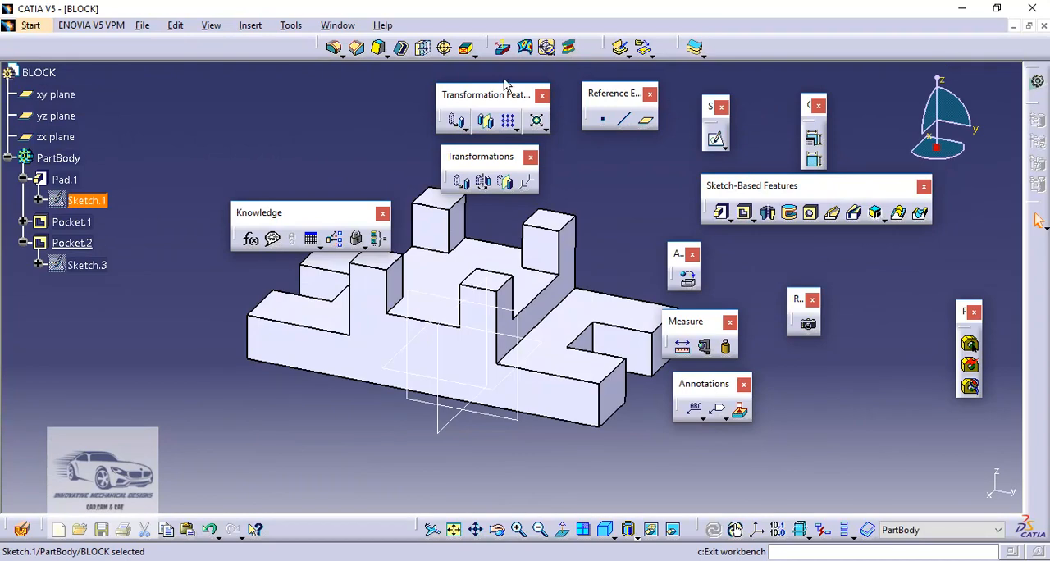
# Delete Pocket.1 and Pocket.2 from the part while keeping their sketches
pyautogui.click(85, 223)
pyautogui.rightClick(84, 220)
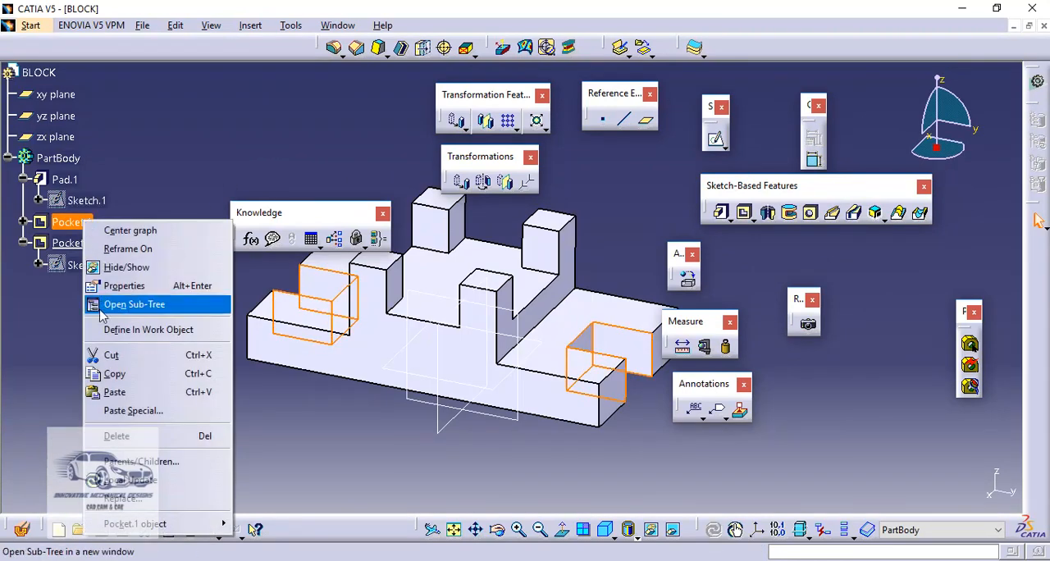
pyautogui.click(117, 436)
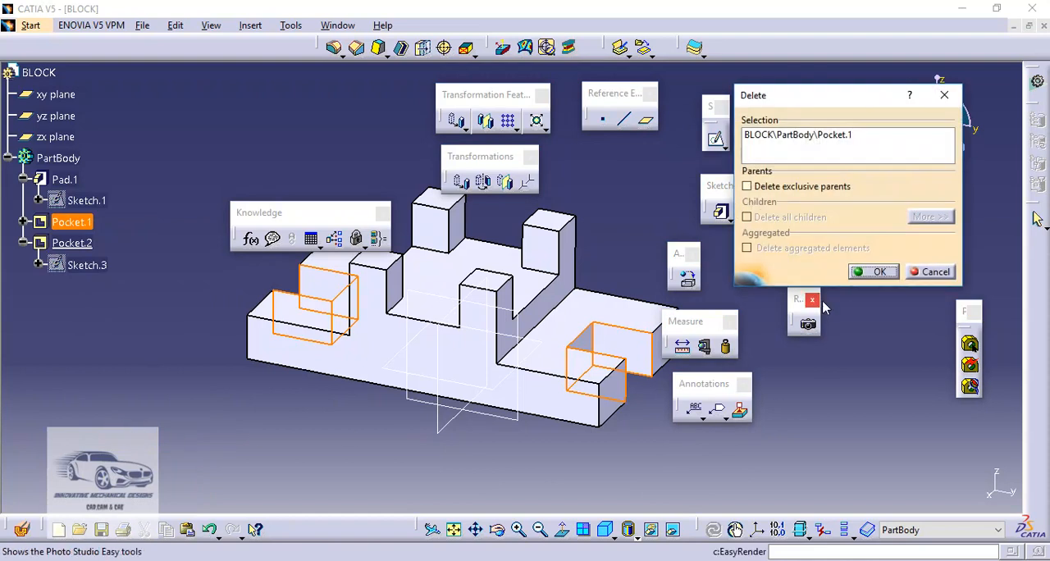
pyautogui.click(878, 273)
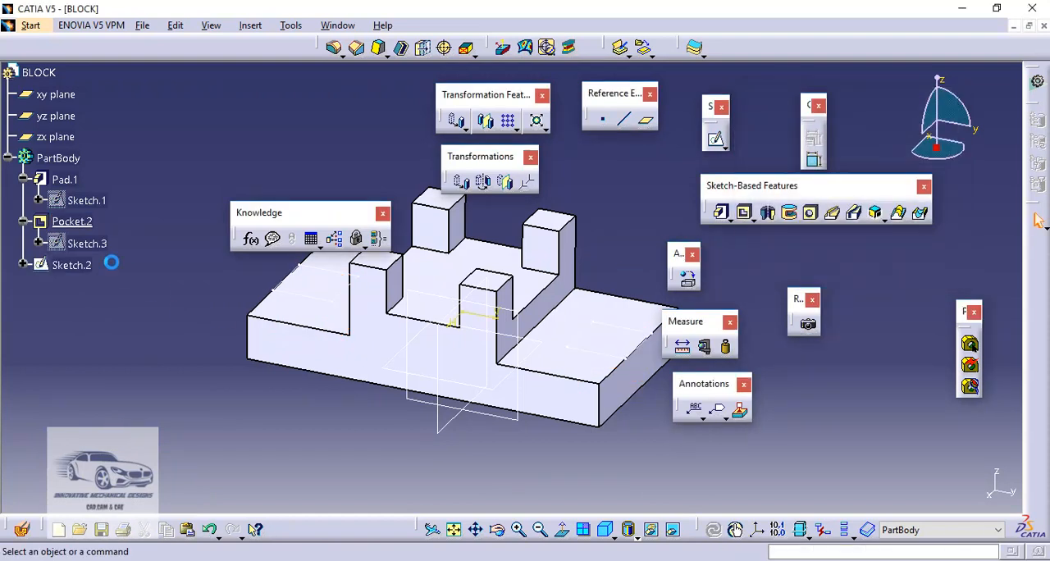
pyautogui.rightClick(85, 222)
pyautogui.click(113, 433)
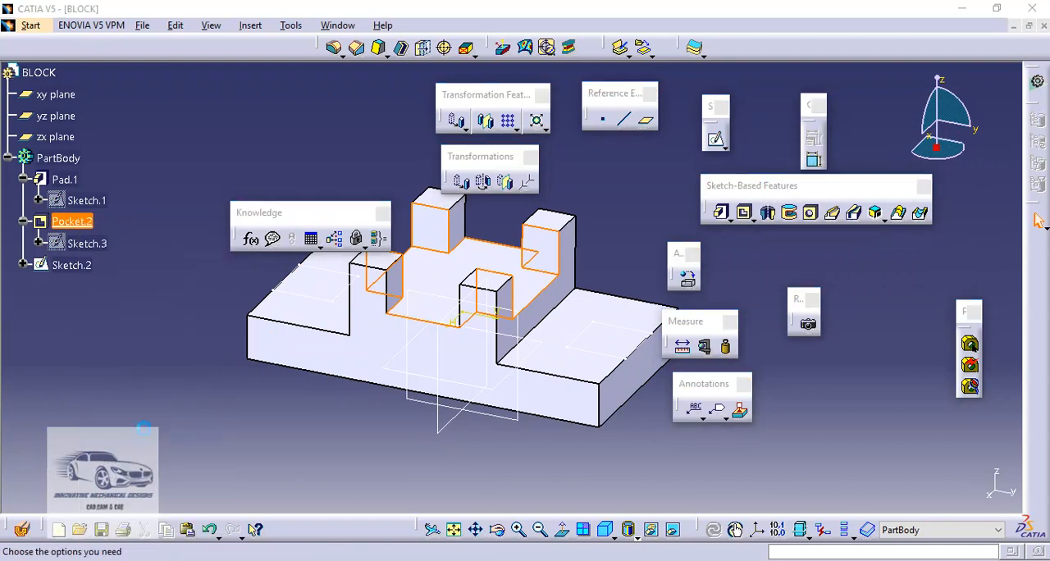
pyautogui.click(879, 273)
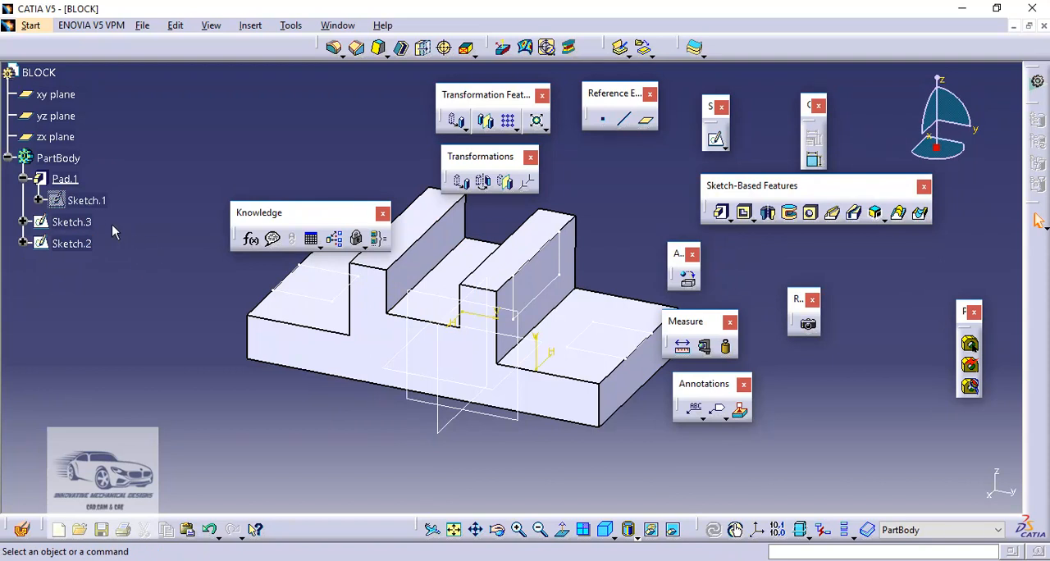
# Try to add a line in Sketch.1 over the right vertical edge of the raised section, and leave the sketch
pyautogui.click(96, 200)
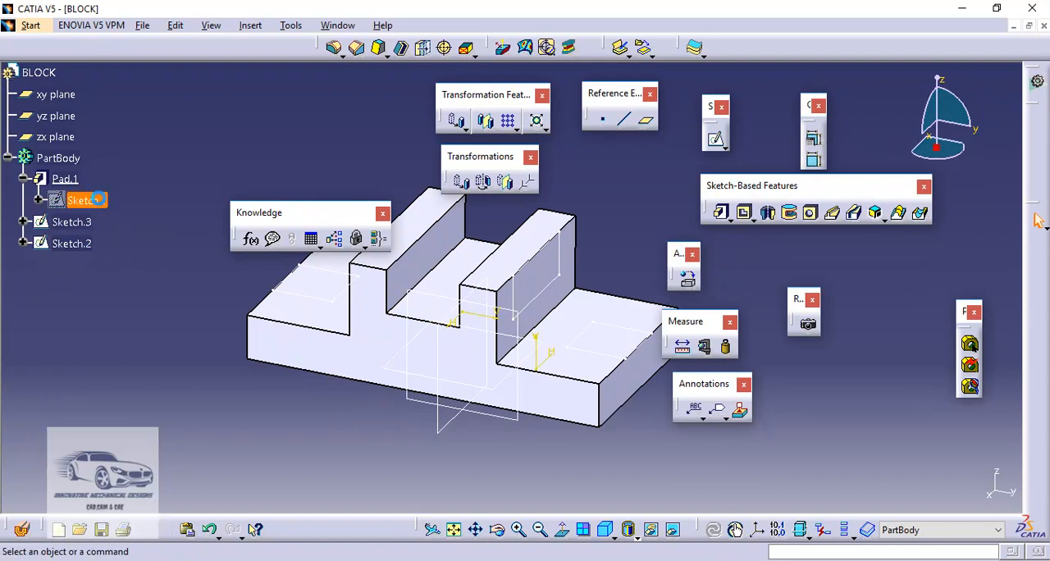
pyautogui.doubleClick(96, 201)
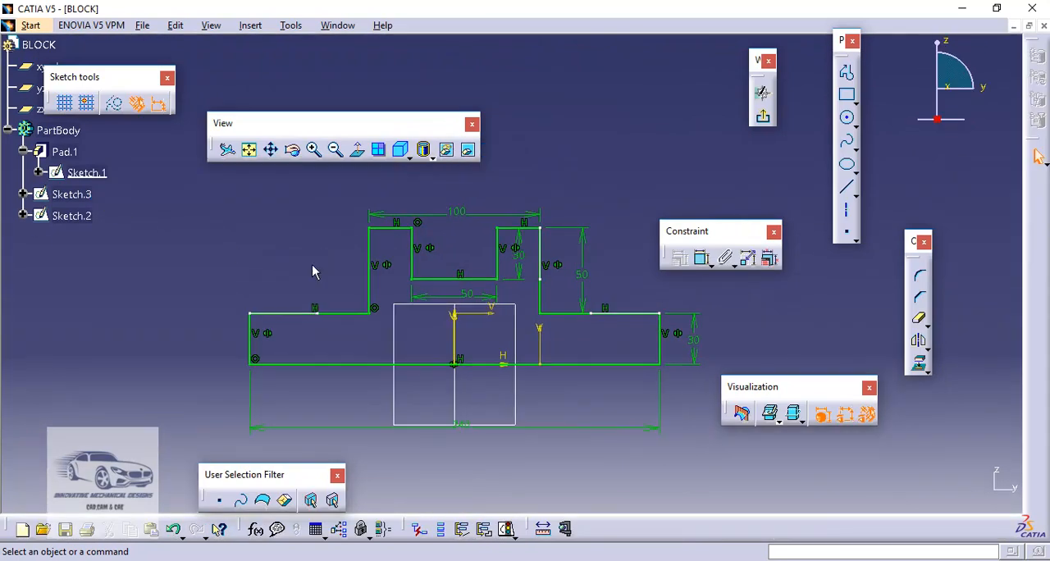
pyautogui.click(849, 190)
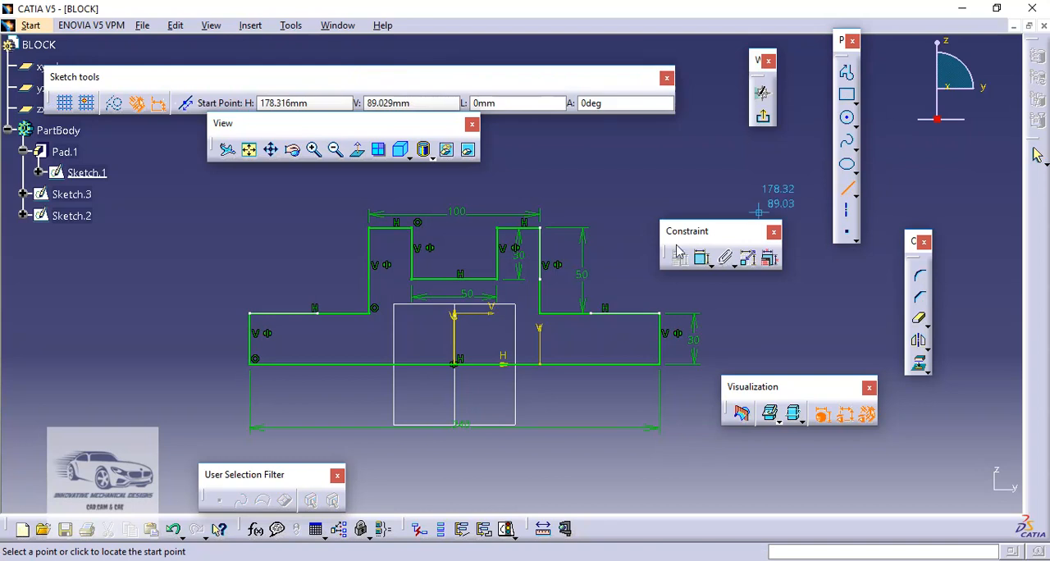
pyautogui.click(543, 229)
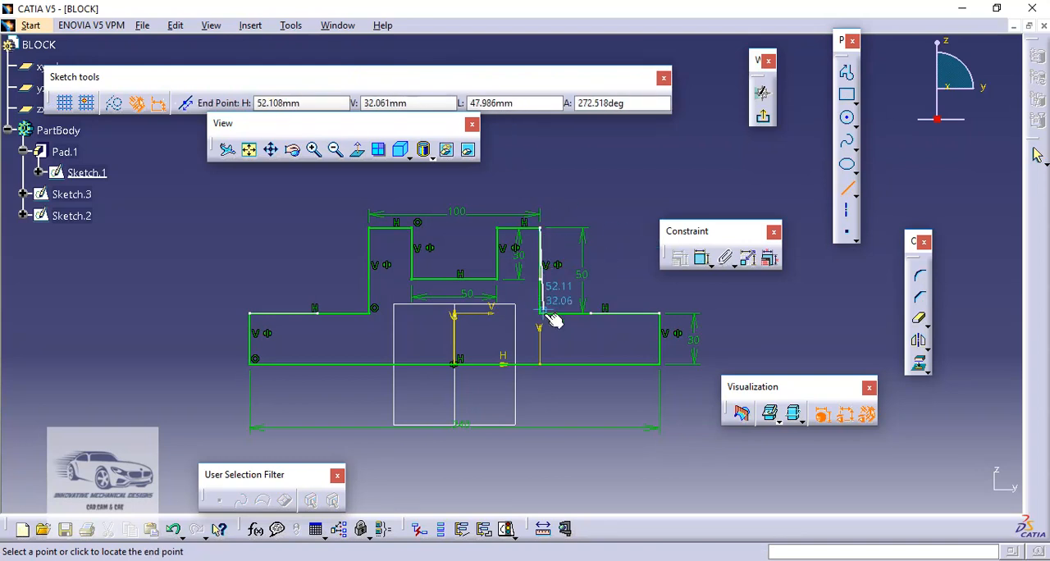
pyautogui.click(543, 315)
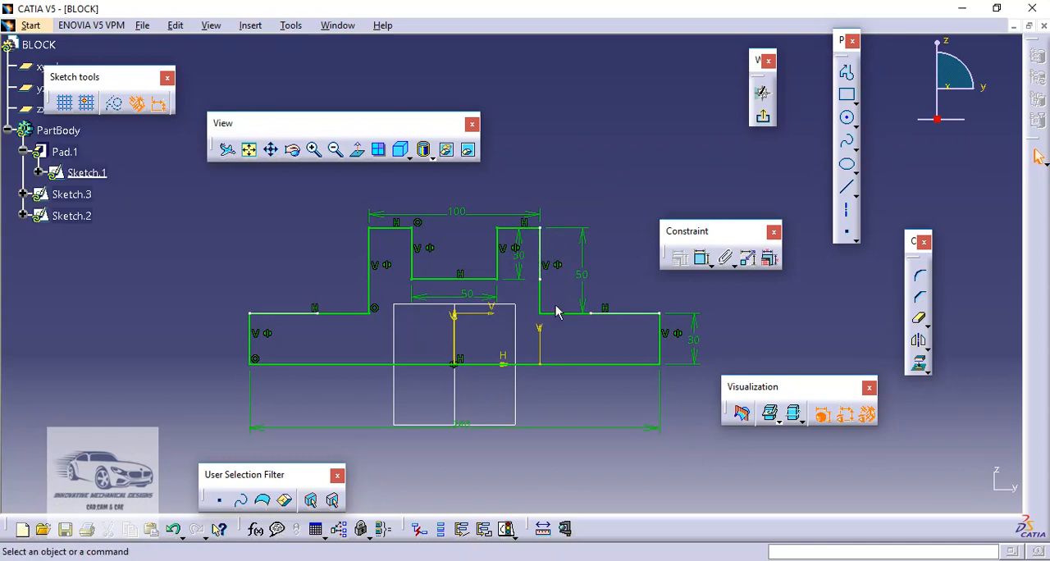
pyautogui.click(765, 119)
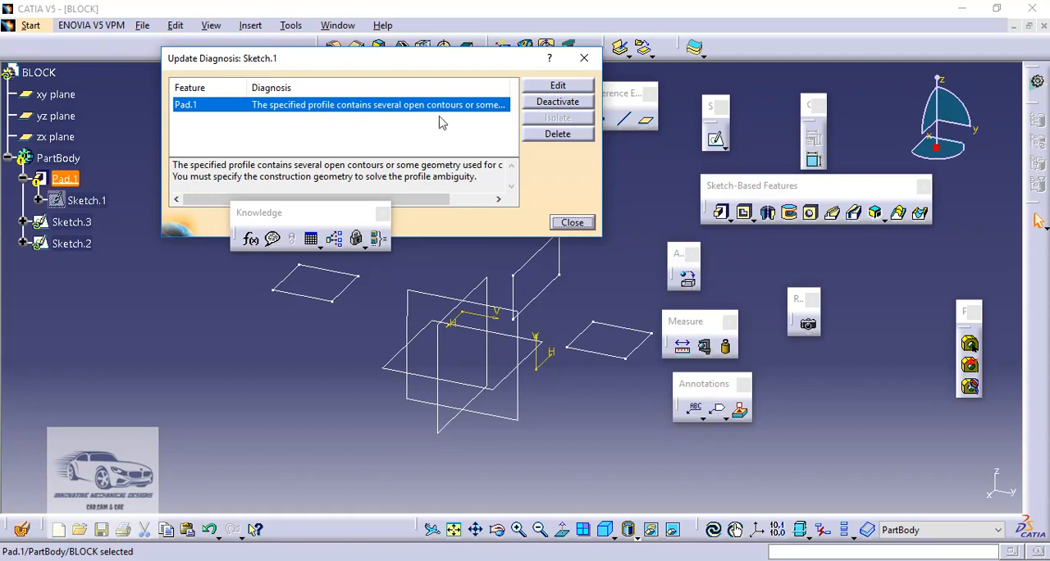
pyautogui.click(572, 223)
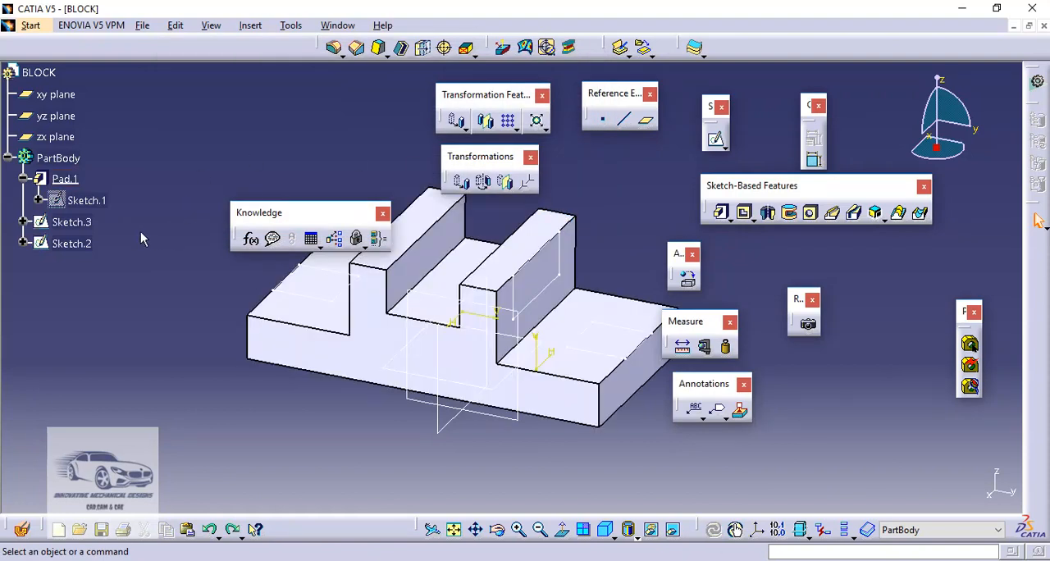
# Try to replace the raised section's right vertical edge in Sketch.1 with a redrawn line, and undo the edit
pyautogui.doubleClick(98, 200)
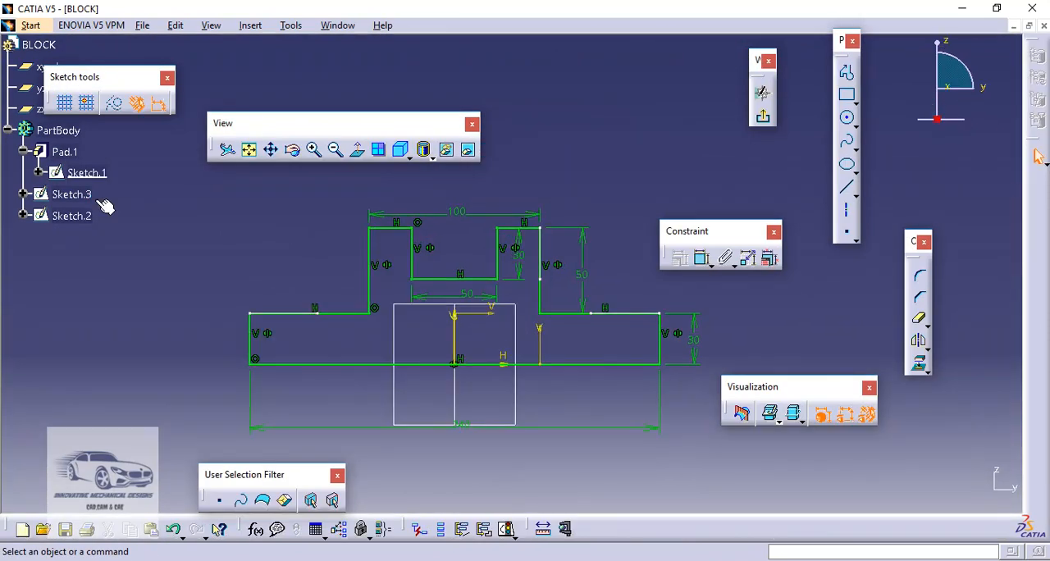
pyautogui.click(539, 296)
pyautogui.press('Delete')
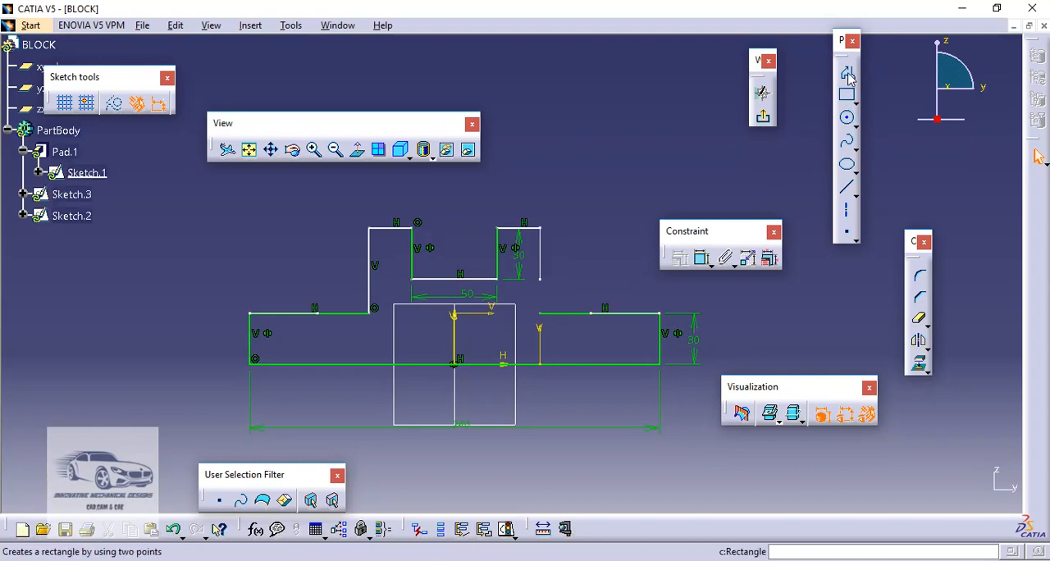
pyautogui.click(541, 229)
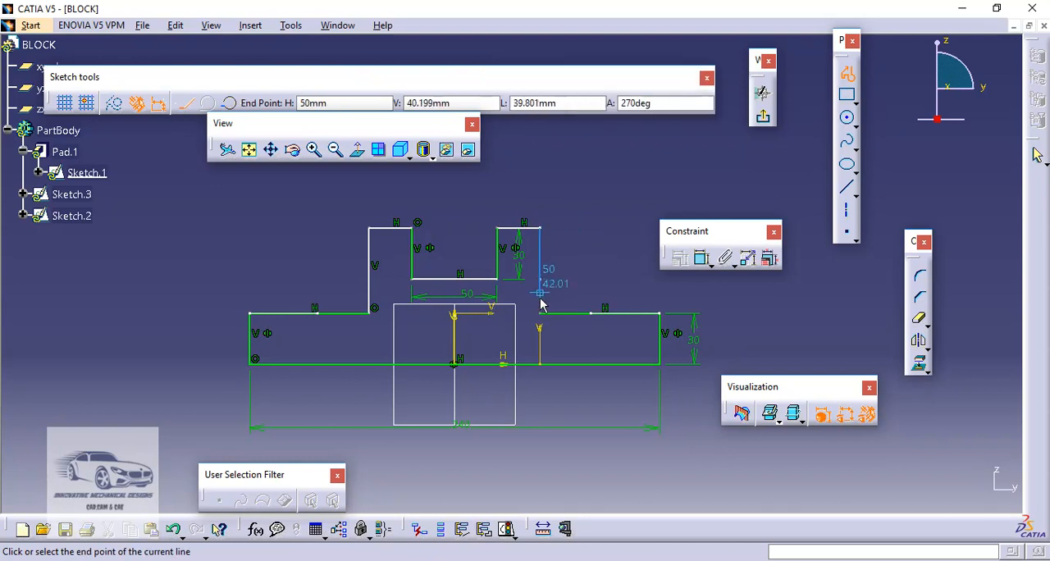
pyautogui.click(540, 308)
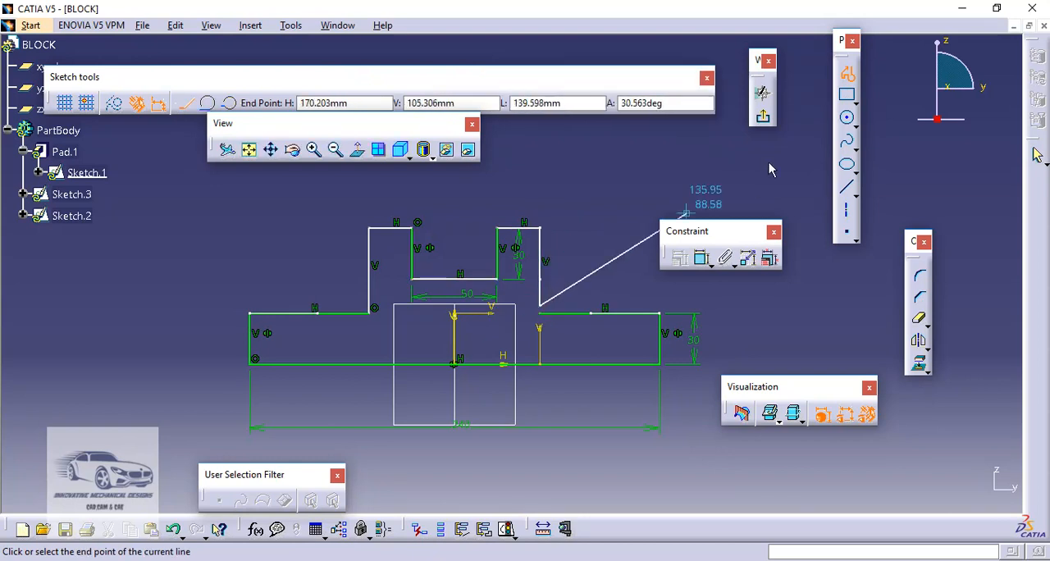
pyautogui.click(846, 78)
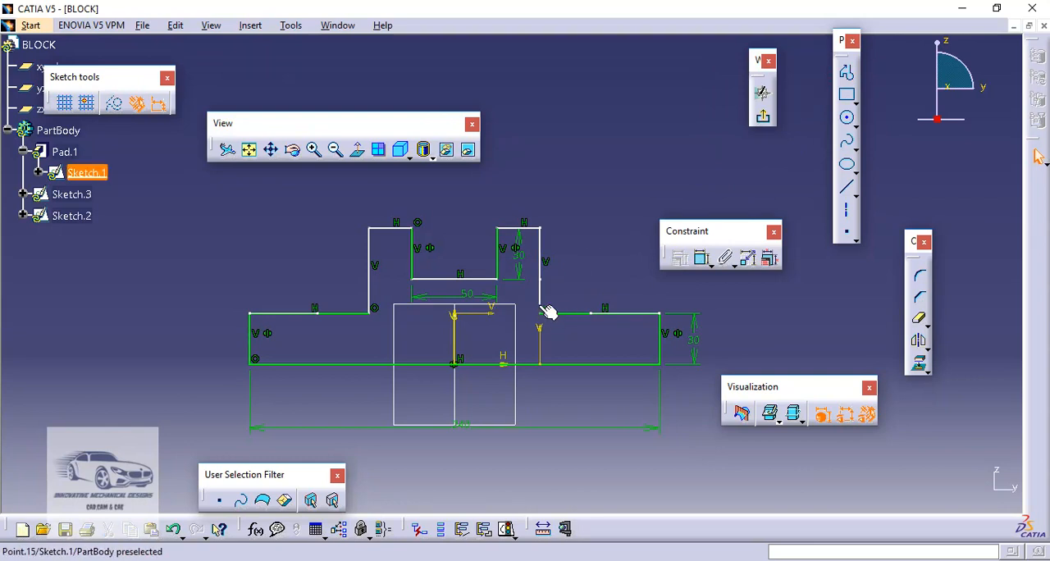
pyautogui.click(765, 120)
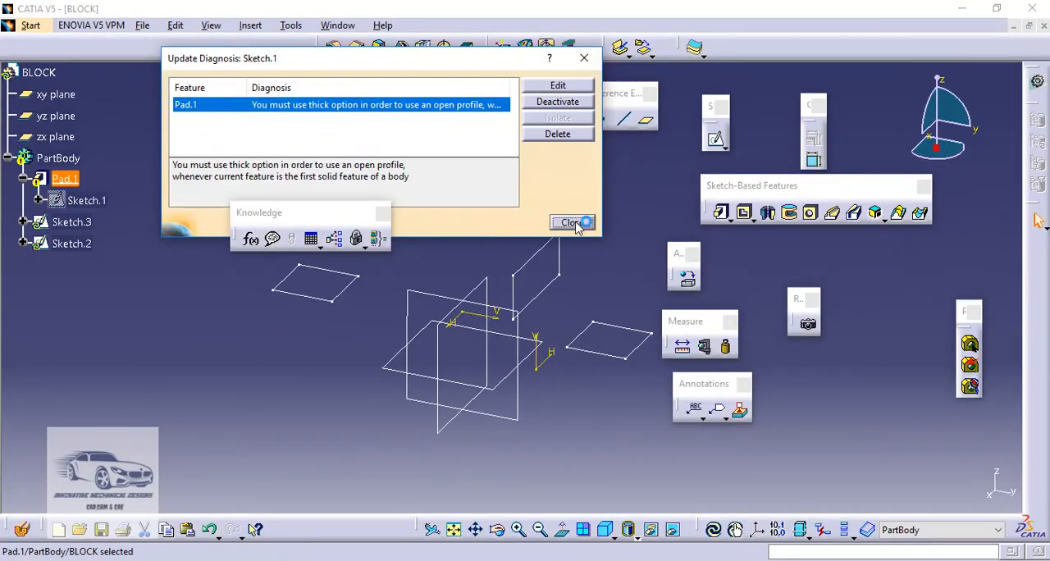
pyautogui.click(571, 222)
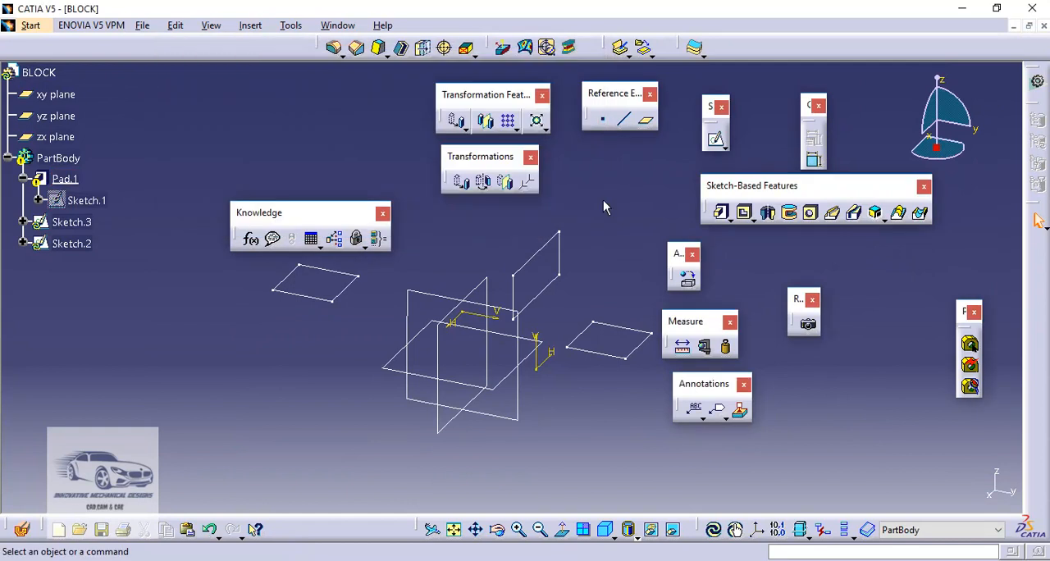
pyautogui.hotkey('ctrl', 'z')
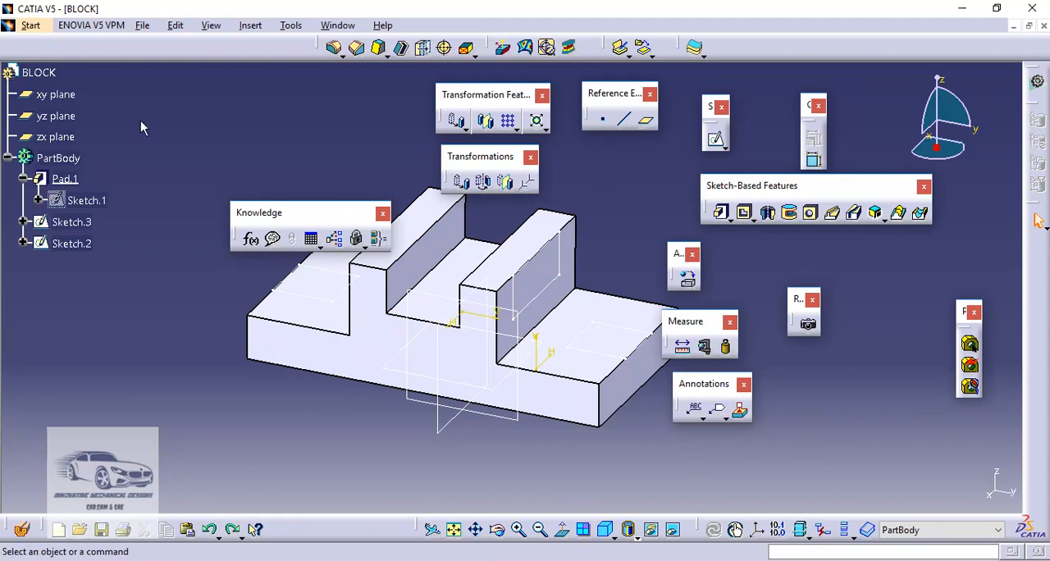
# Delete Pad.1 together with all its children, keeping Sketch.1
pyautogui.rightClick(70, 176)
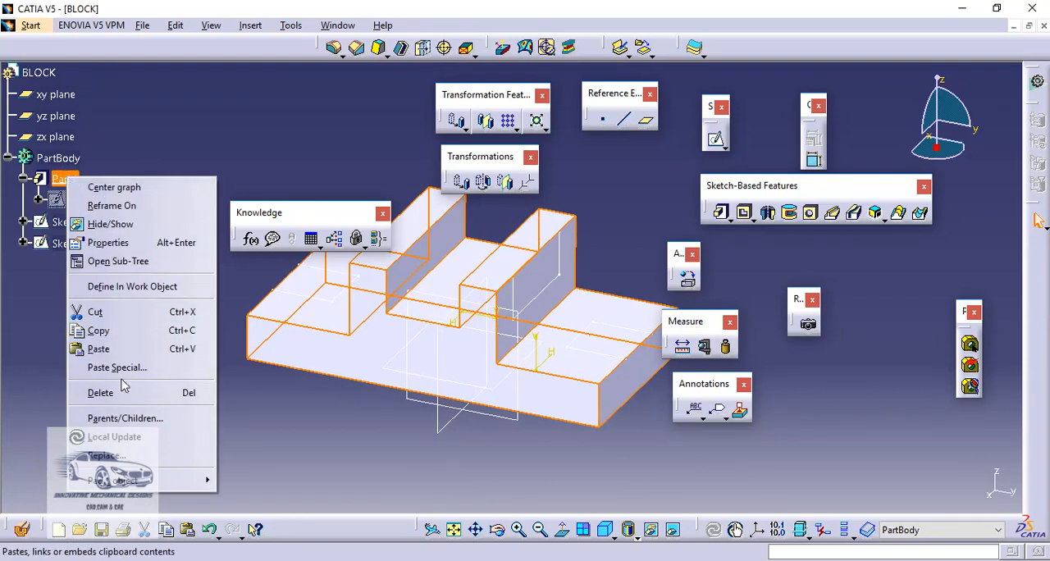
pyautogui.click(119, 393)
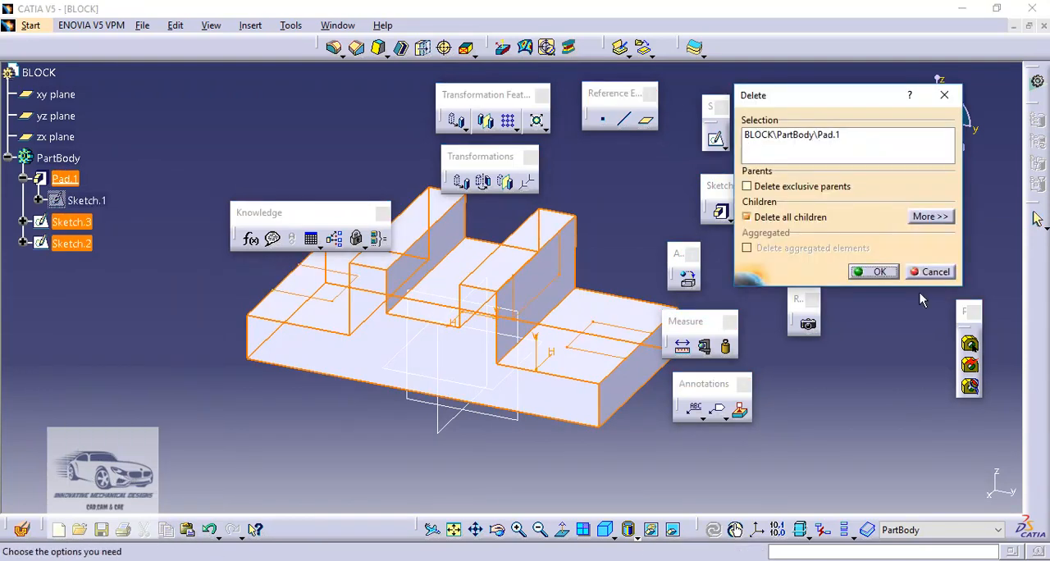
pyautogui.click(876, 271)
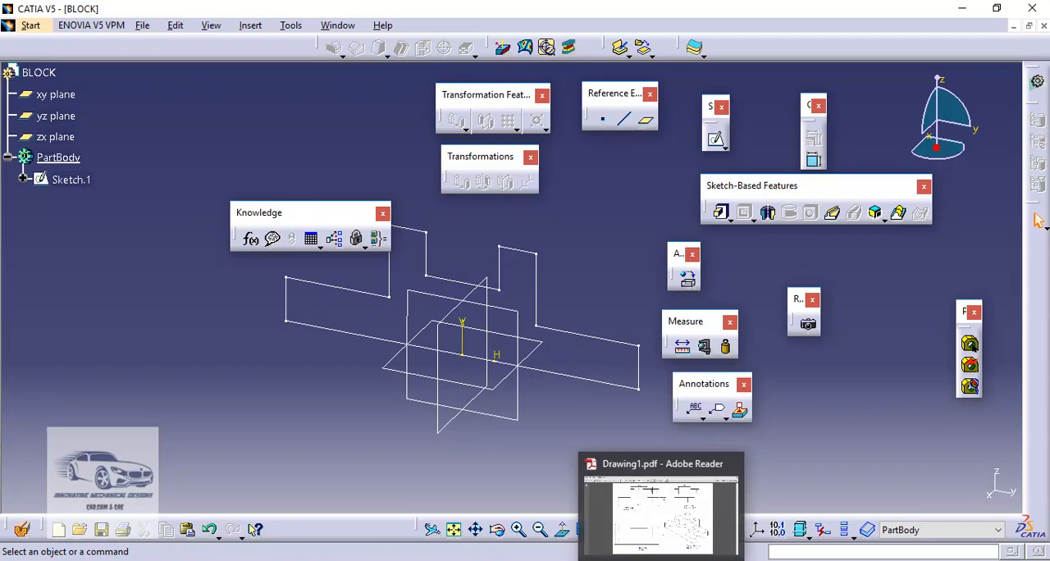
# Consult Drawing1.pdf in Adobe Reader, and draw a vertical line across the left base section of Sketch.1, about 31 mm from the left edge
pyautogui.click(638, 504)
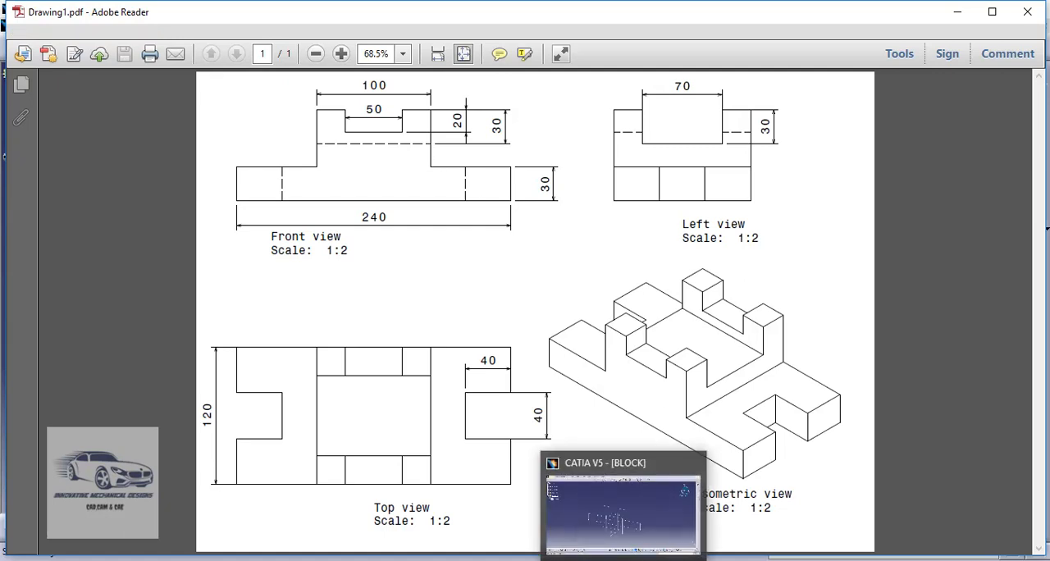
pyautogui.click(592, 462)
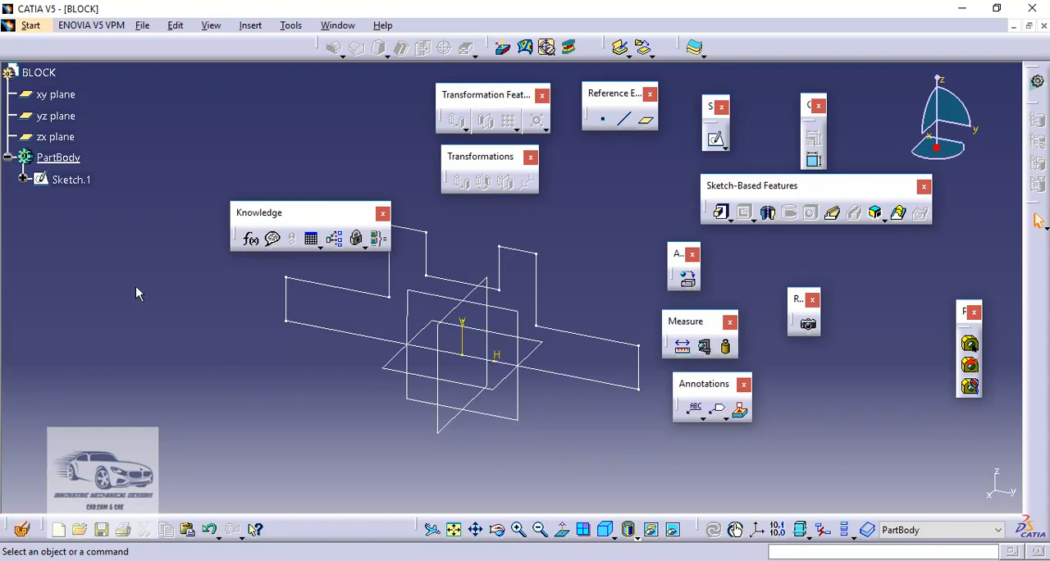
pyautogui.click(81, 179)
pyautogui.doubleClick(81, 179)
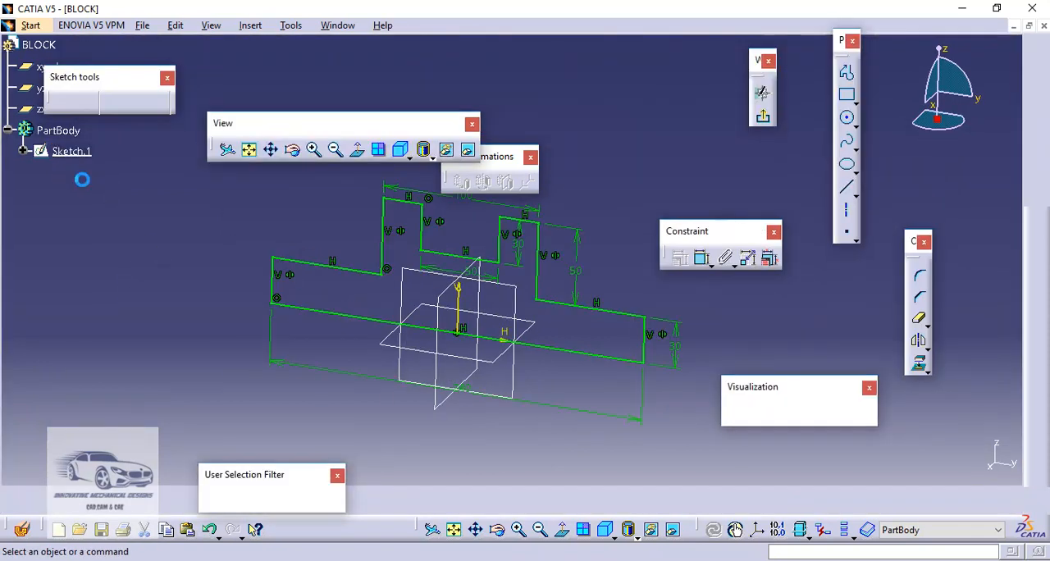
pyautogui.click(847, 190)
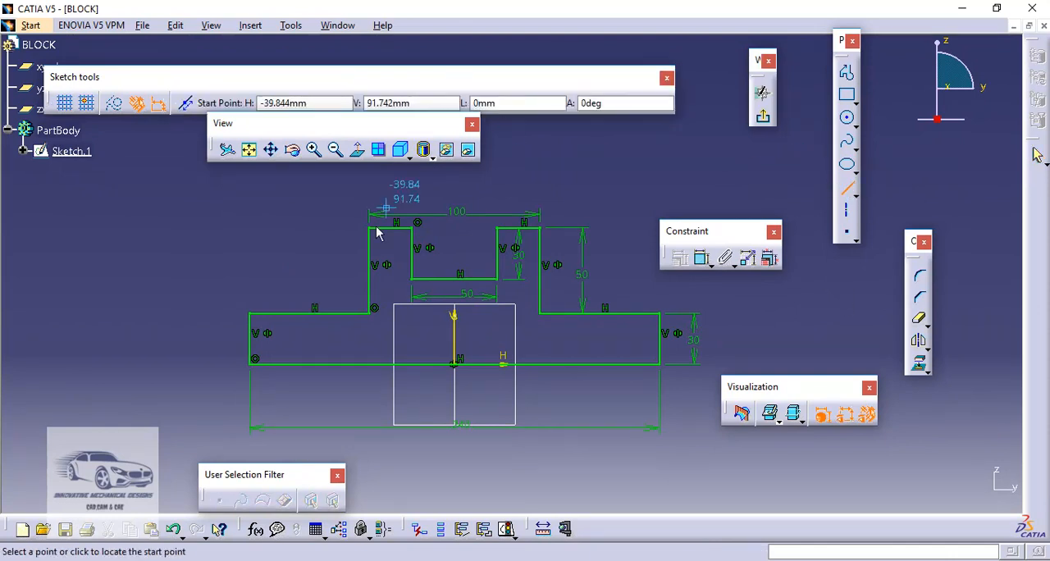
pyautogui.click(304, 314)
pyautogui.click(311, 369)
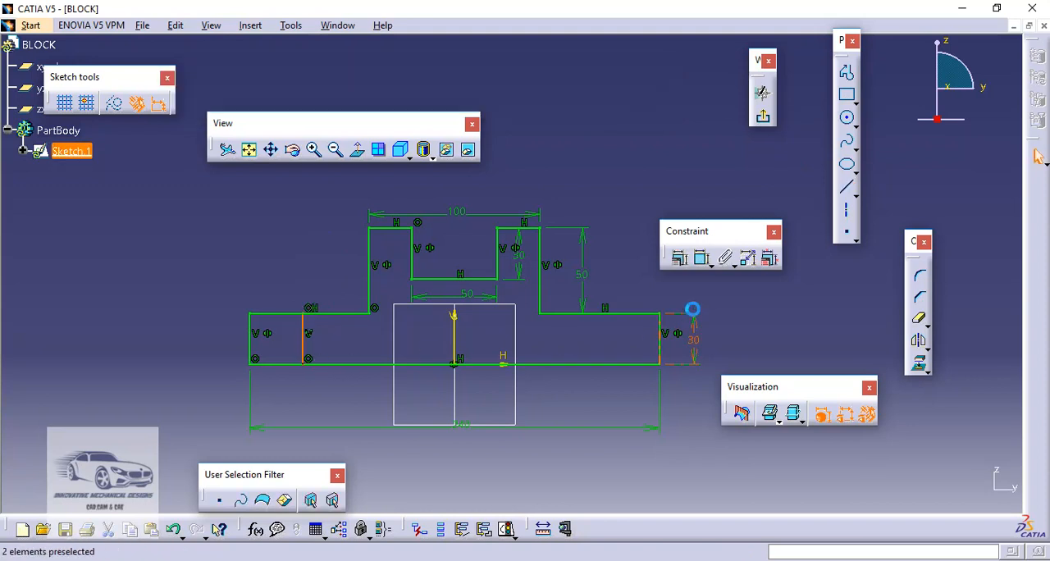
# Dimension the new vertical line from the profile's left edge and set the distance to 40 mm
pyautogui.click(703, 261)
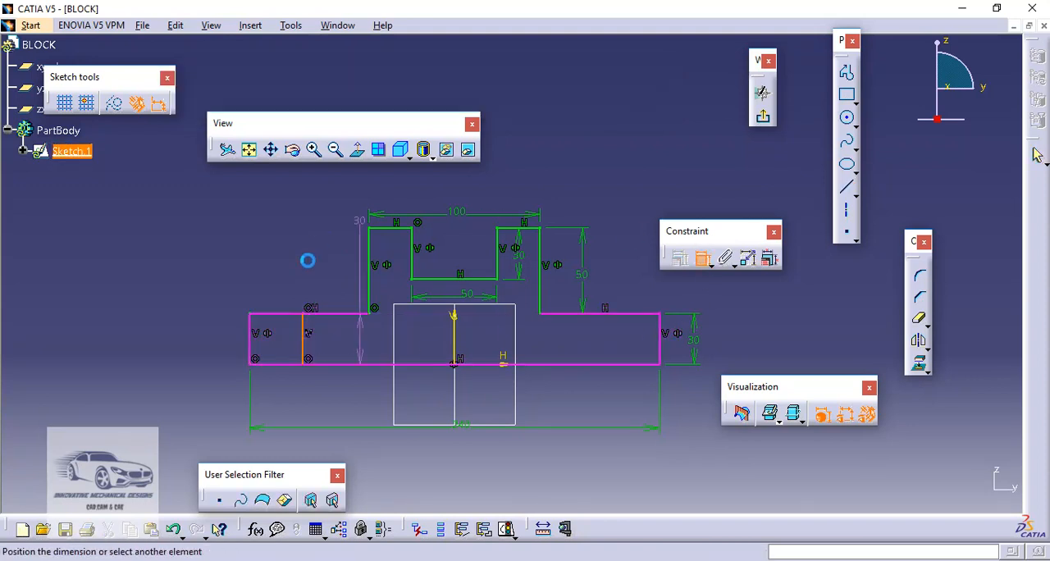
pyautogui.click(260, 337)
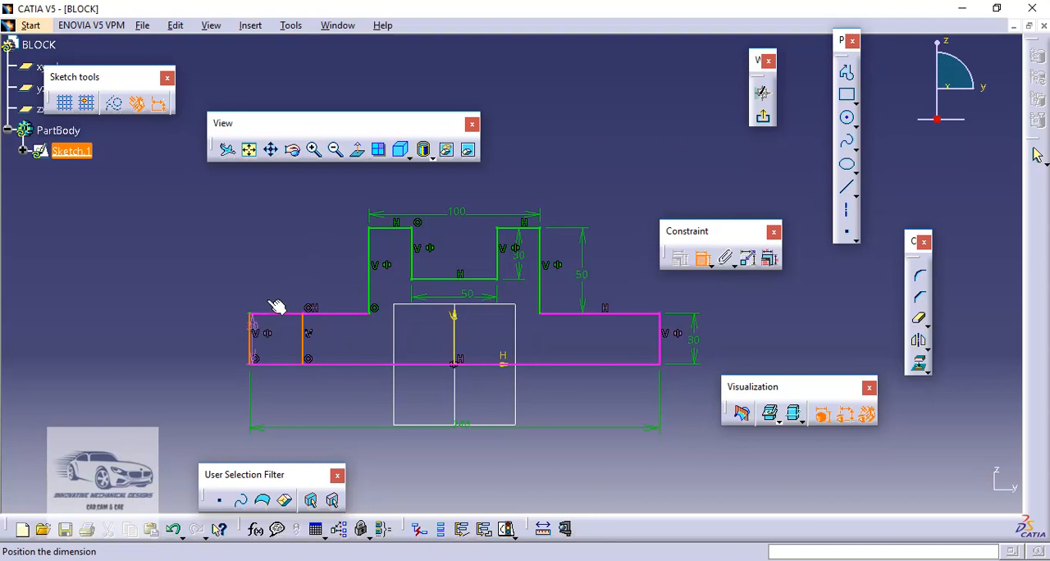
pyautogui.click(272, 282)
pyautogui.doubleClick(272, 280)
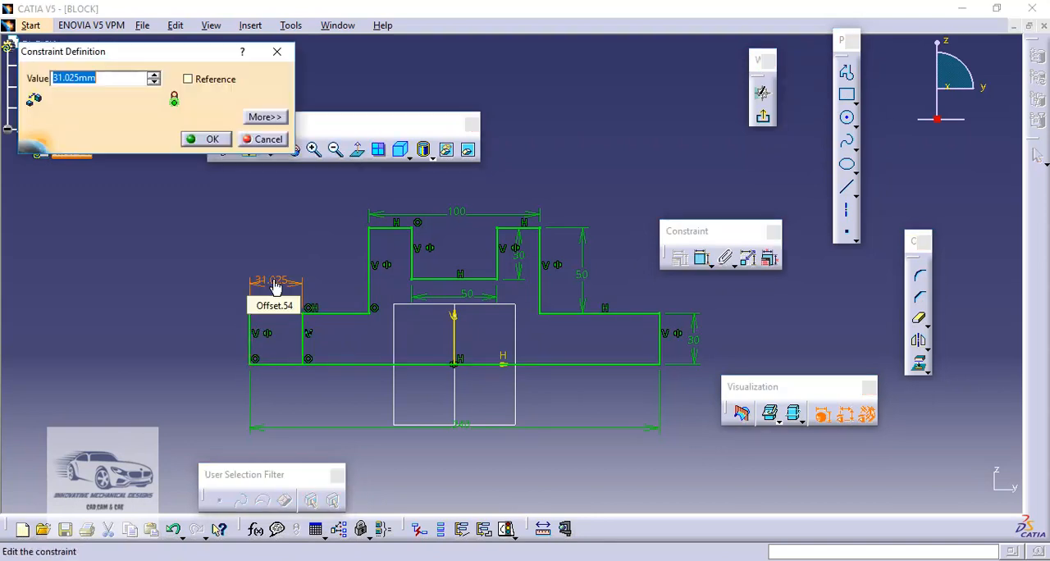
pyautogui.write('40')
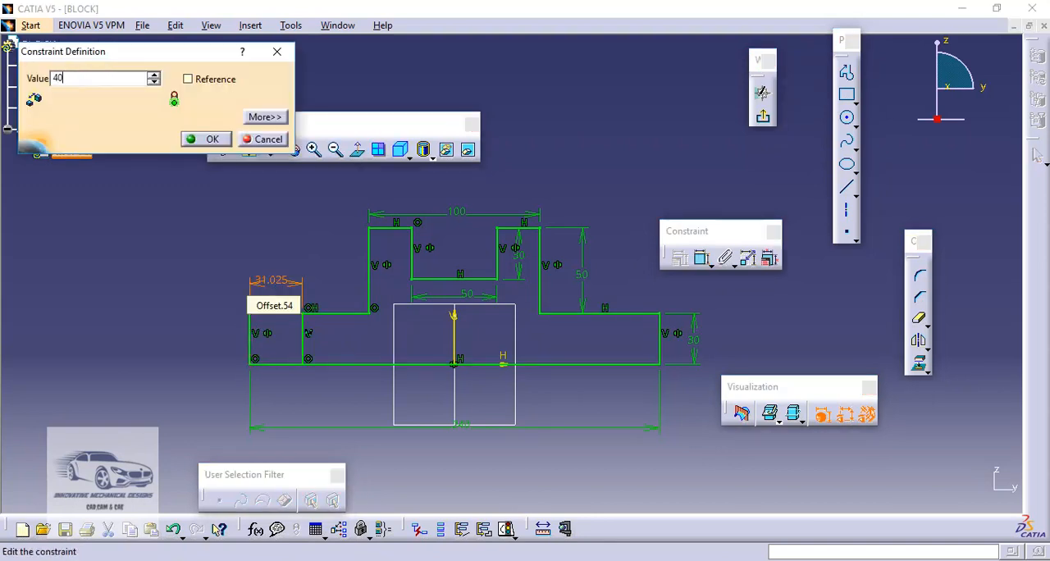
pyautogui.press('Return')
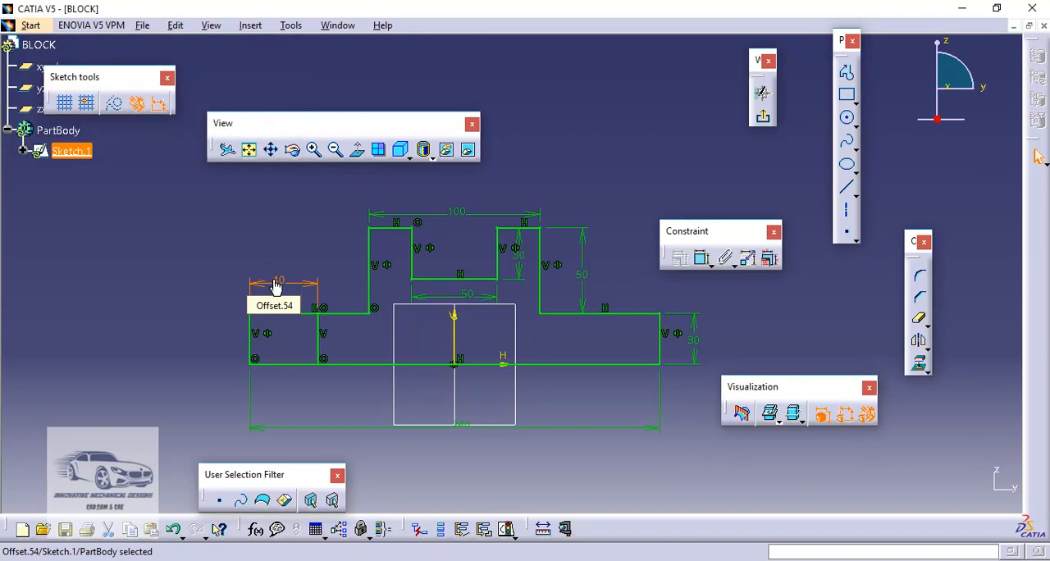
pyautogui.click(340, 265)
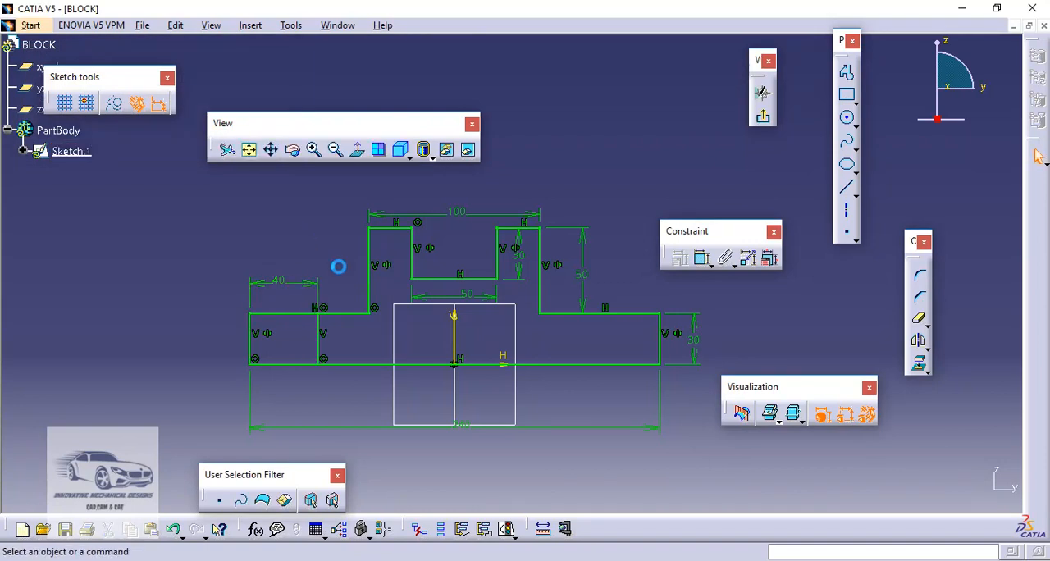
# Mirror the inner vertical line of the left base section about the sketch's vertical axis
pyautogui.click(322, 351)
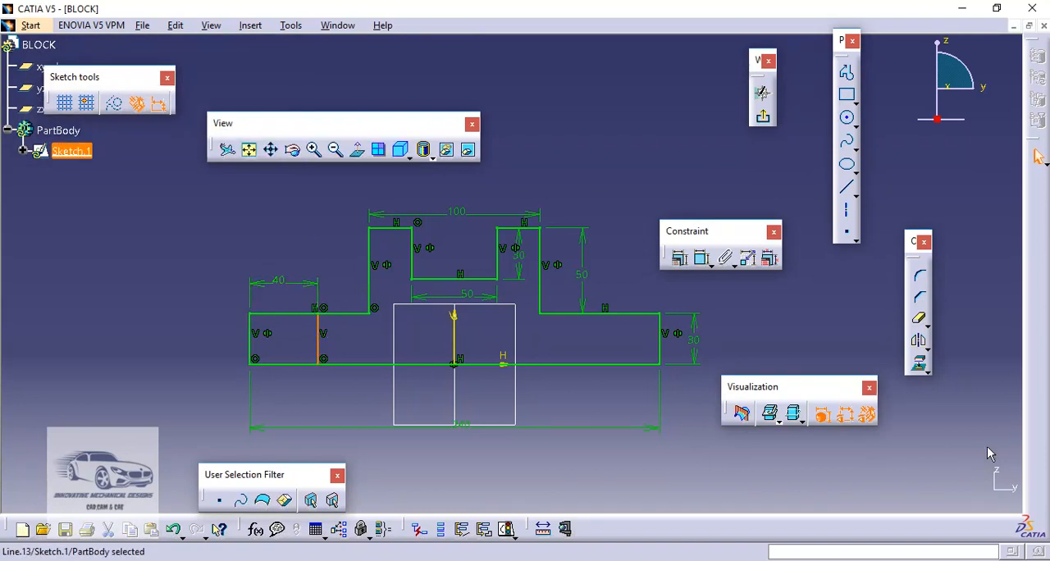
pyautogui.click(920, 344)
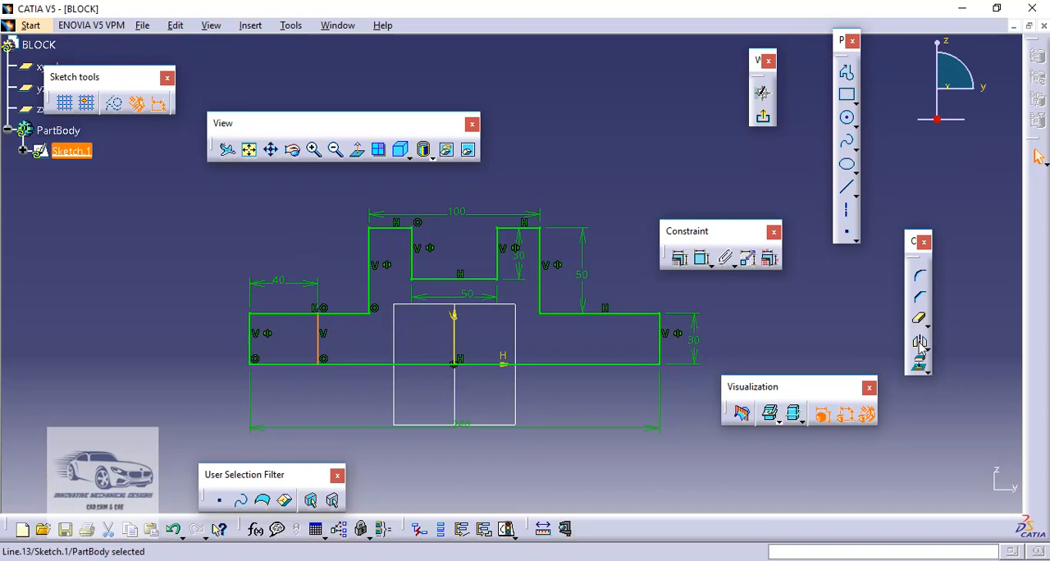
pyautogui.click(459, 341)
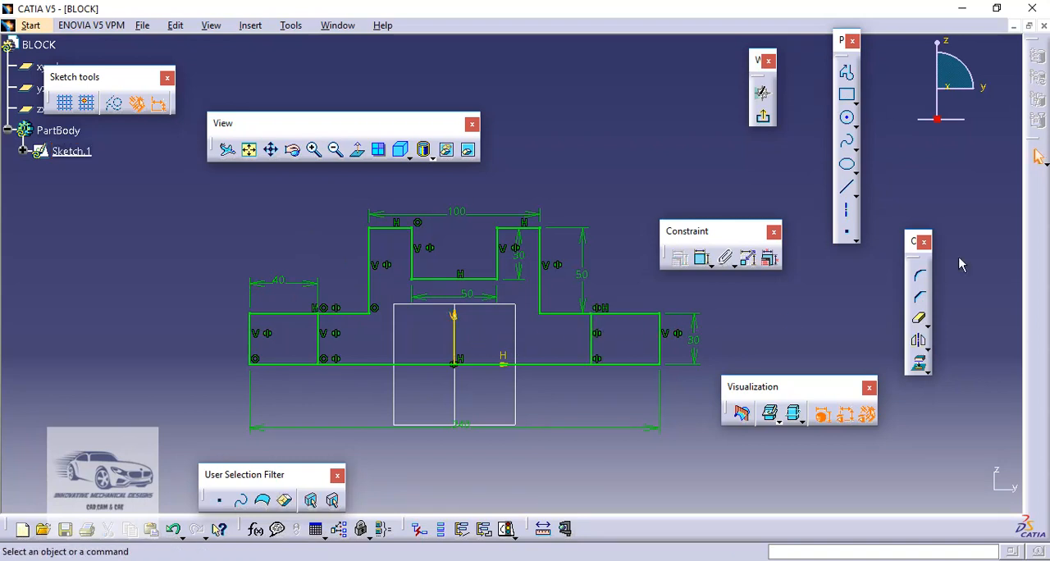
# Set the depth of the notch in the raised section to 20 mm
pyautogui.doubleClick(521, 259)
pyautogui.write('20')
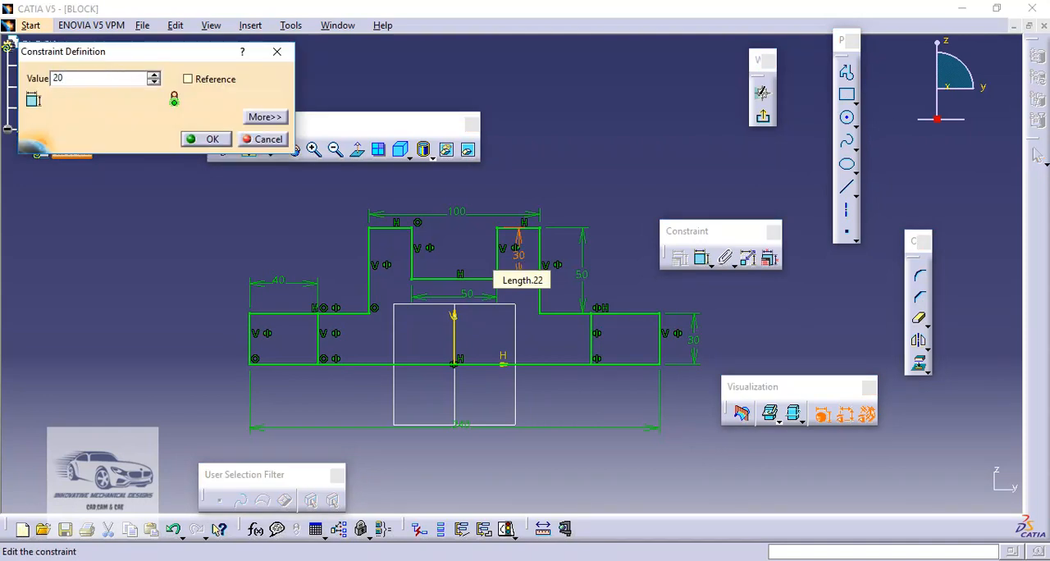
pyautogui.press('Return')
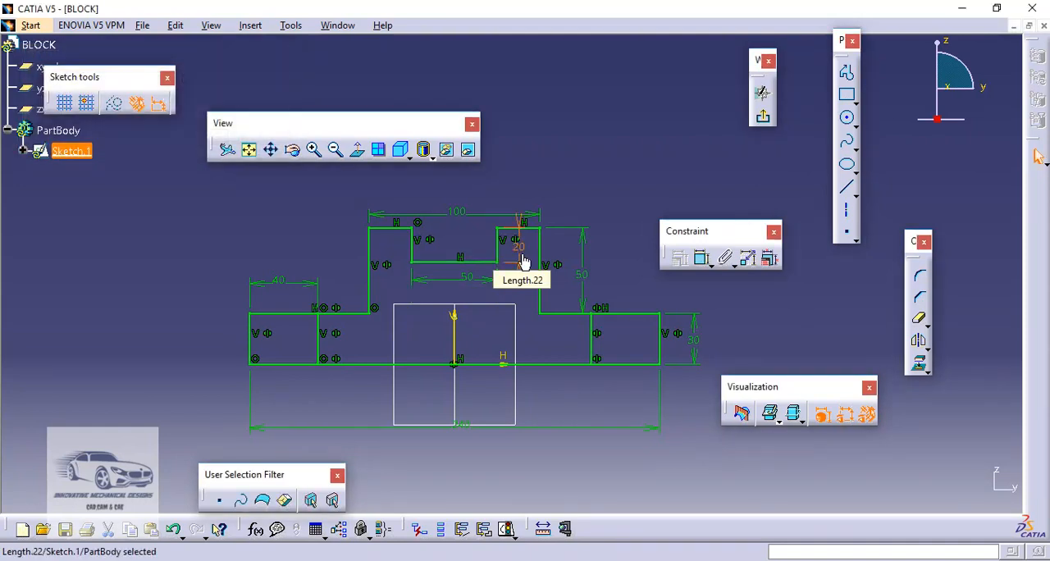
pyautogui.click(821, 182)
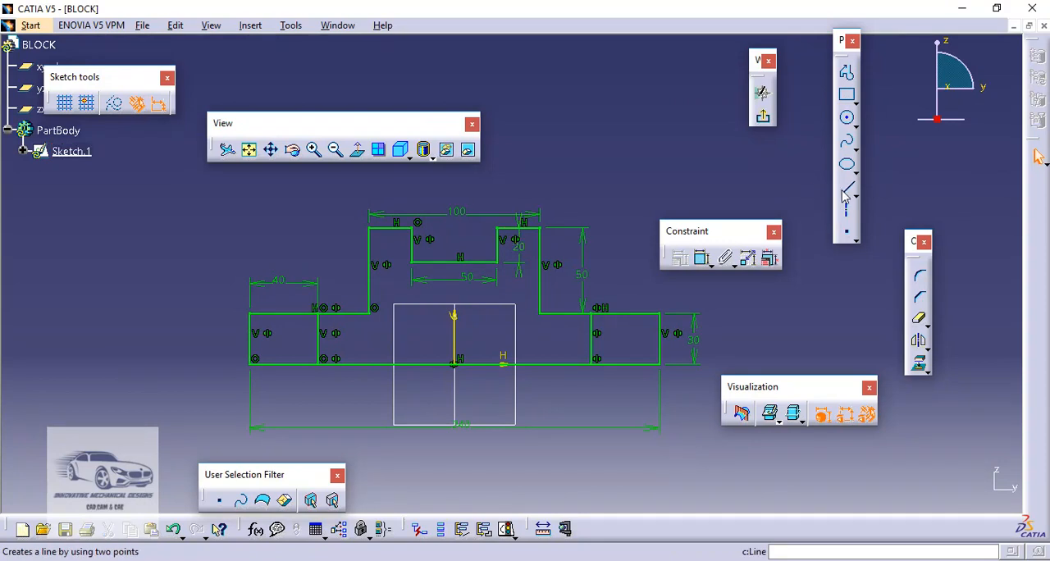
# Draw a 100 mm horizontal line between the raised section's outer vertical edges, about 45 mm above the base
pyautogui.click(846, 194)
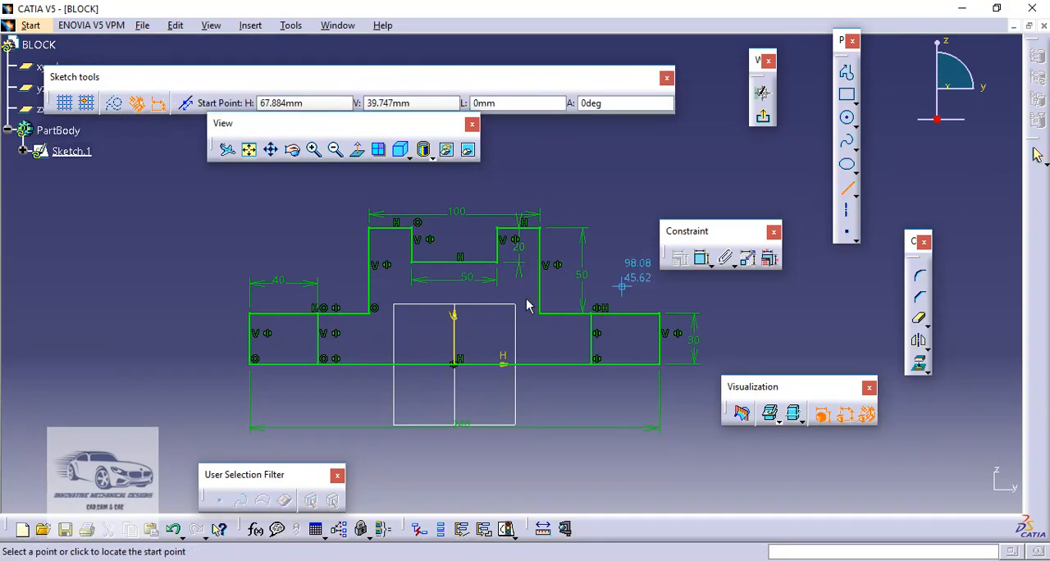
pyautogui.click(378, 293)
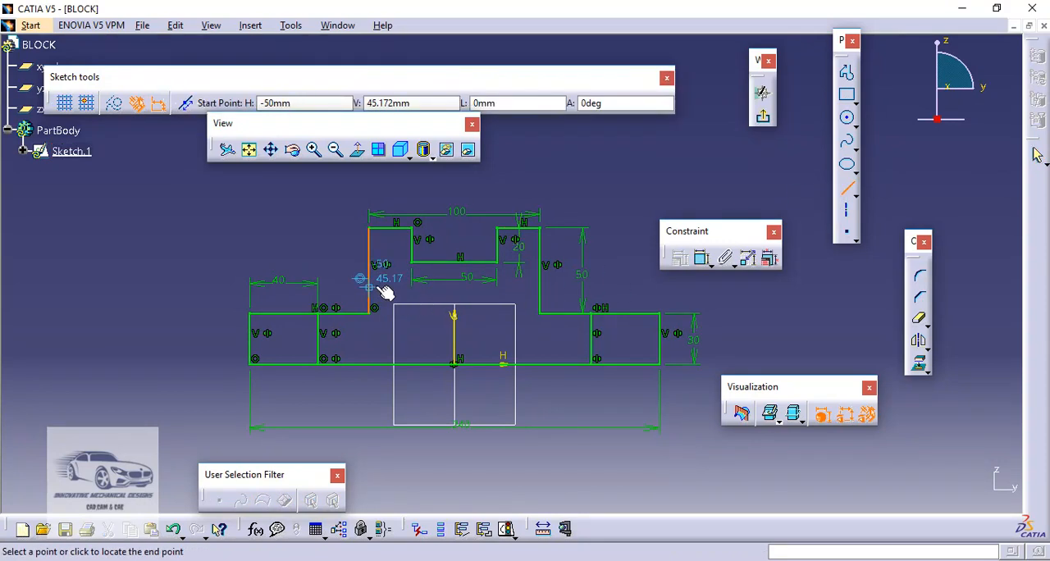
pyautogui.click(547, 290)
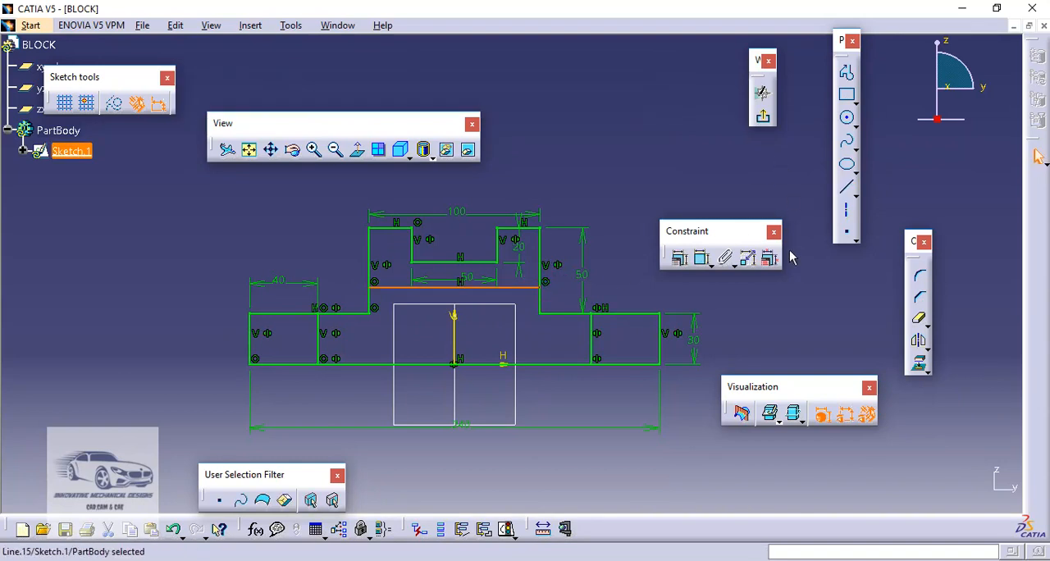
# Dimension the new horizontal line from the raised section's top edge, set the distance to 30 mm, and exit the sketch
pyautogui.click(702, 259)
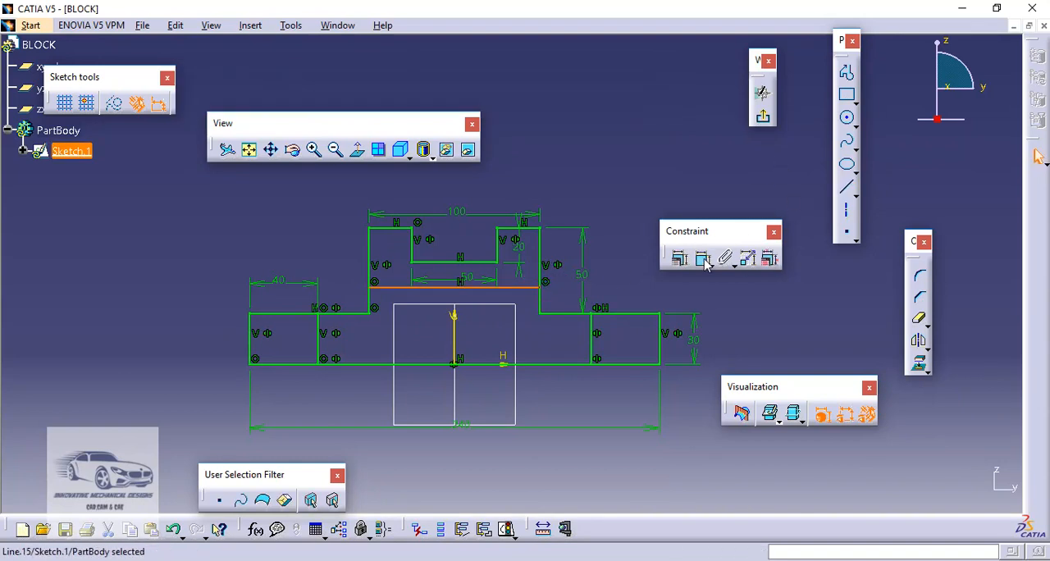
pyautogui.click(522, 233)
pyautogui.click(616, 259)
pyautogui.doubleClick(617, 260)
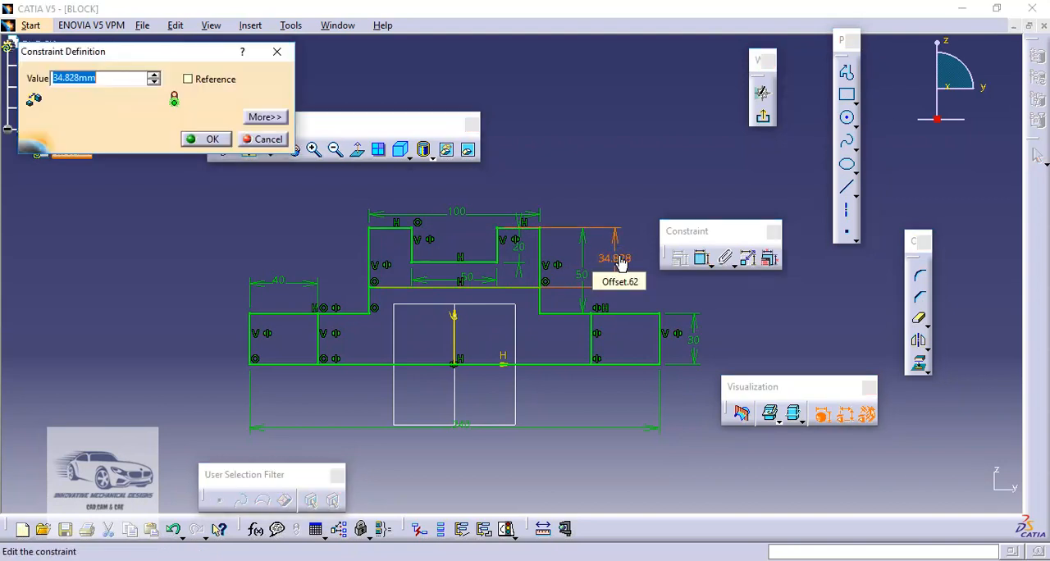
pyautogui.write('30')
pyautogui.press('Return')
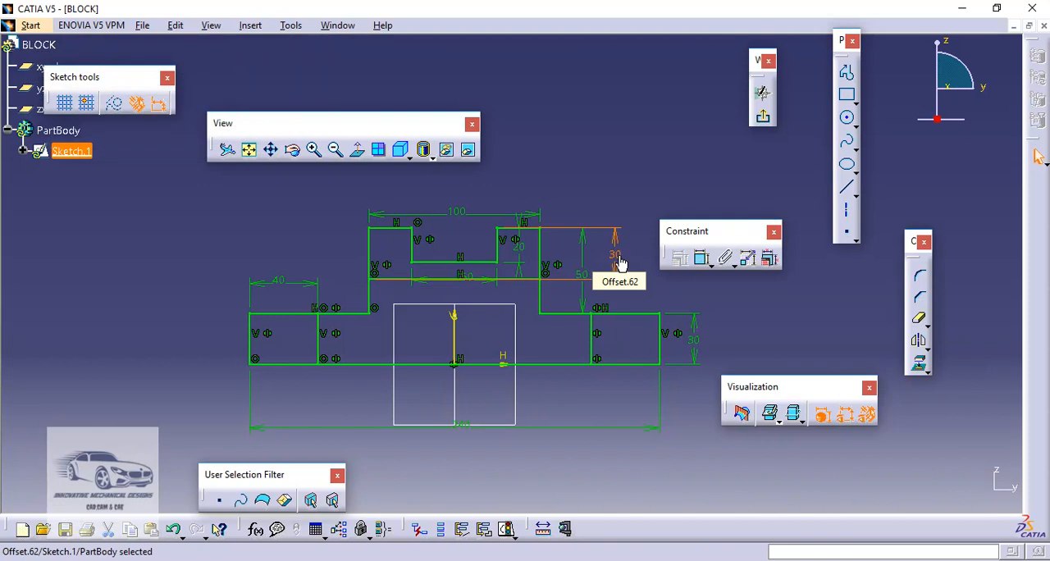
pyautogui.click(763, 119)
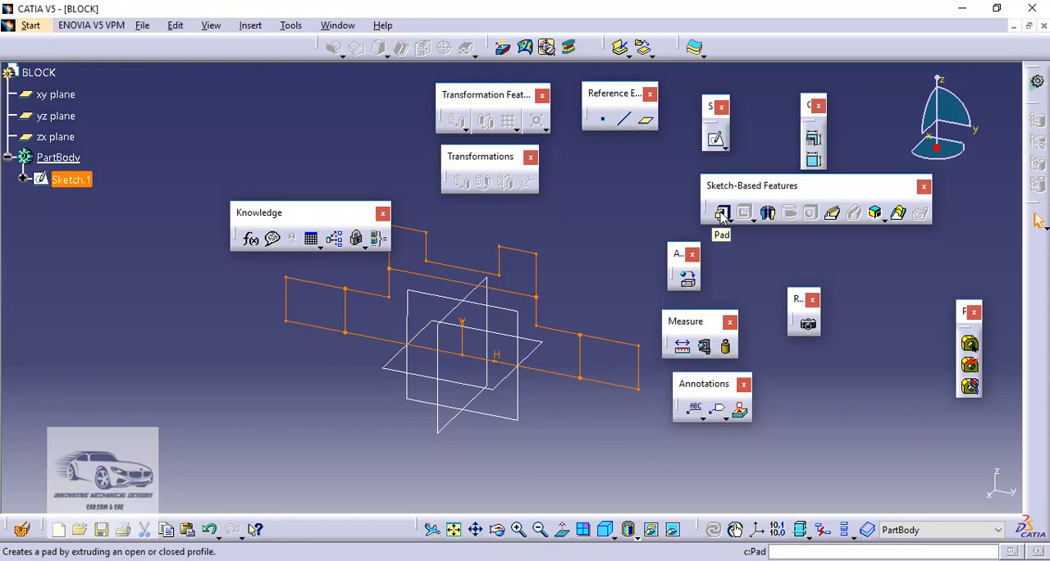
pyautogui.click(722, 215)
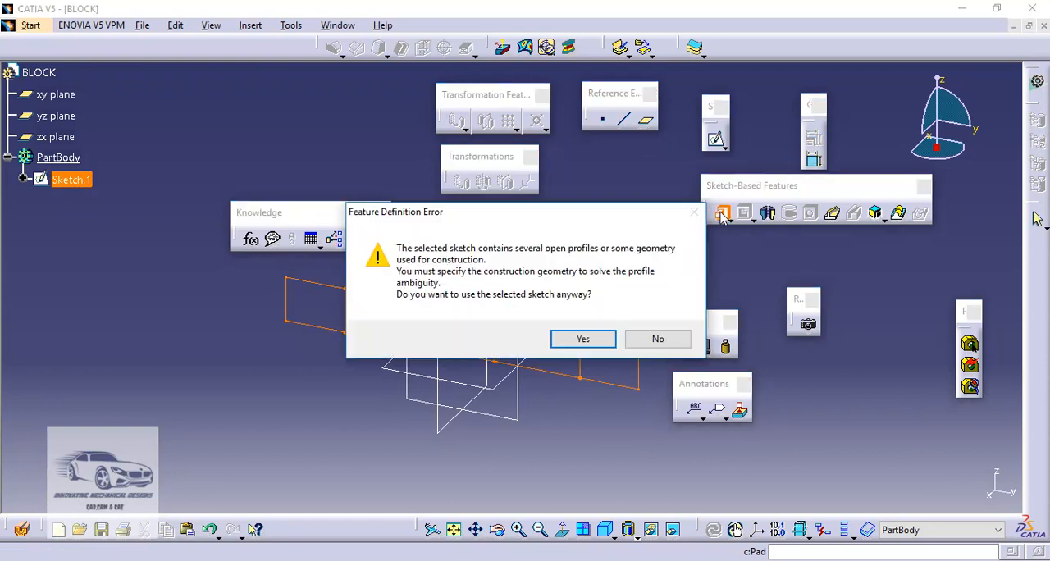
pyautogui.click(658, 340)
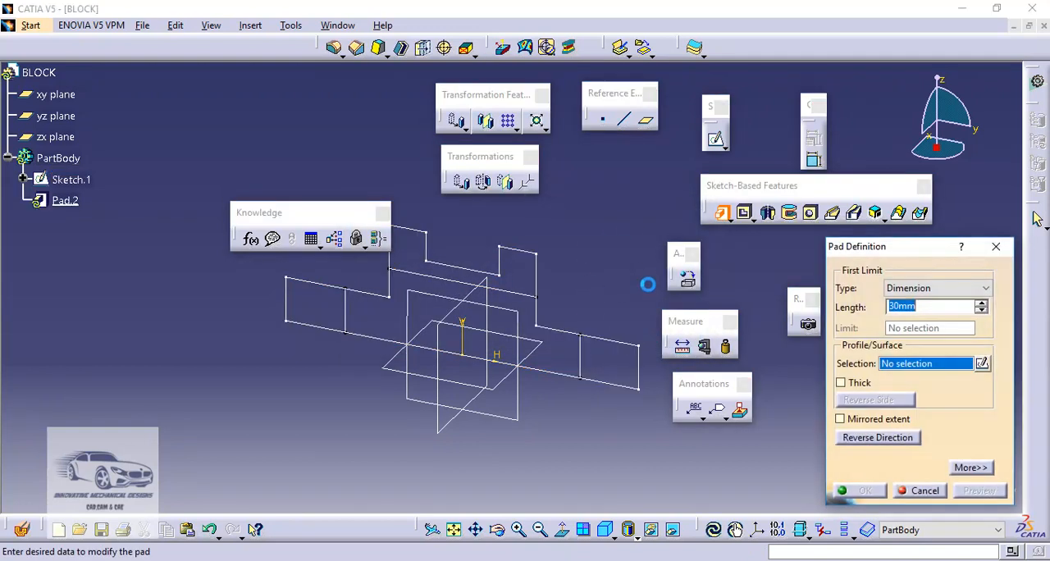
pyautogui.click(918, 490)
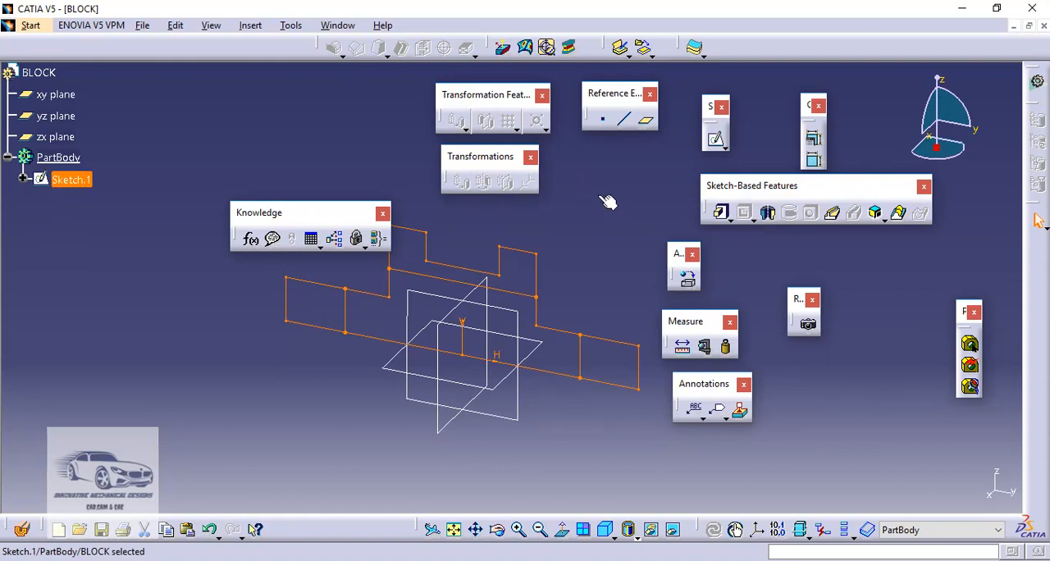
pyautogui.click(599, 201)
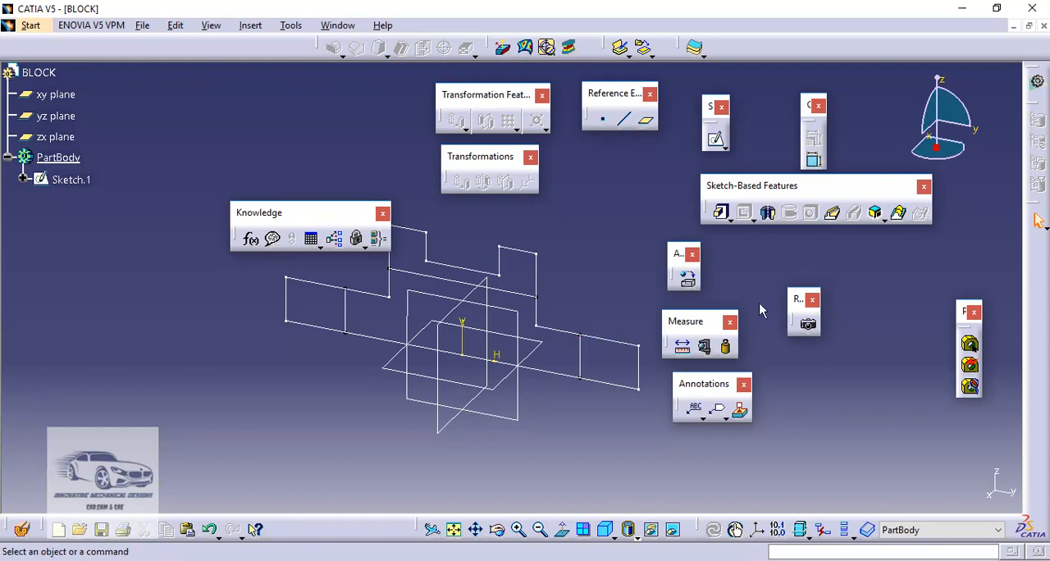
# Start a Pad without a preselected profile and create its profile sketch on the yz plane
pyautogui.click(722, 214)
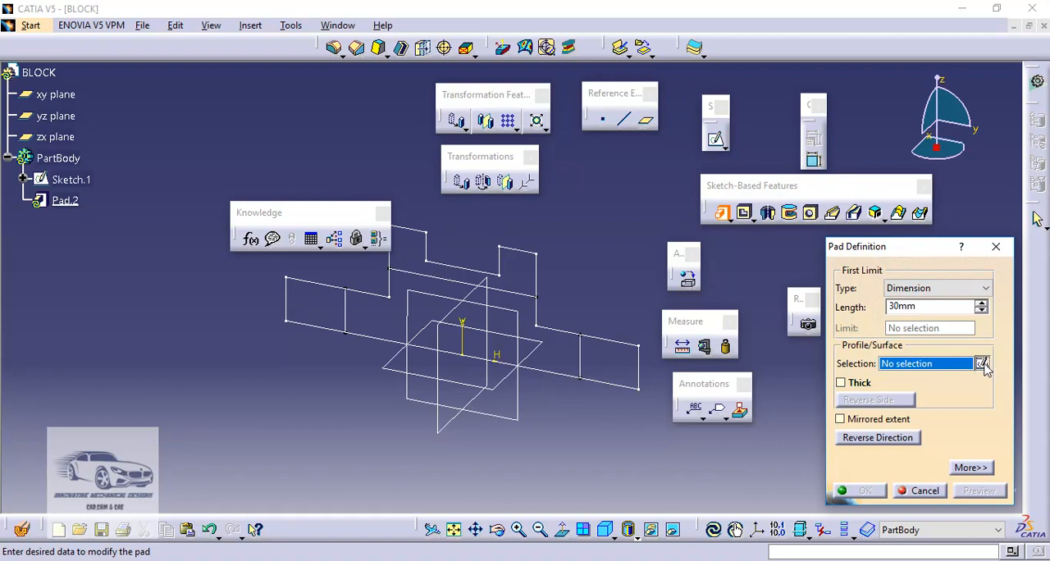
pyautogui.click(982, 363)
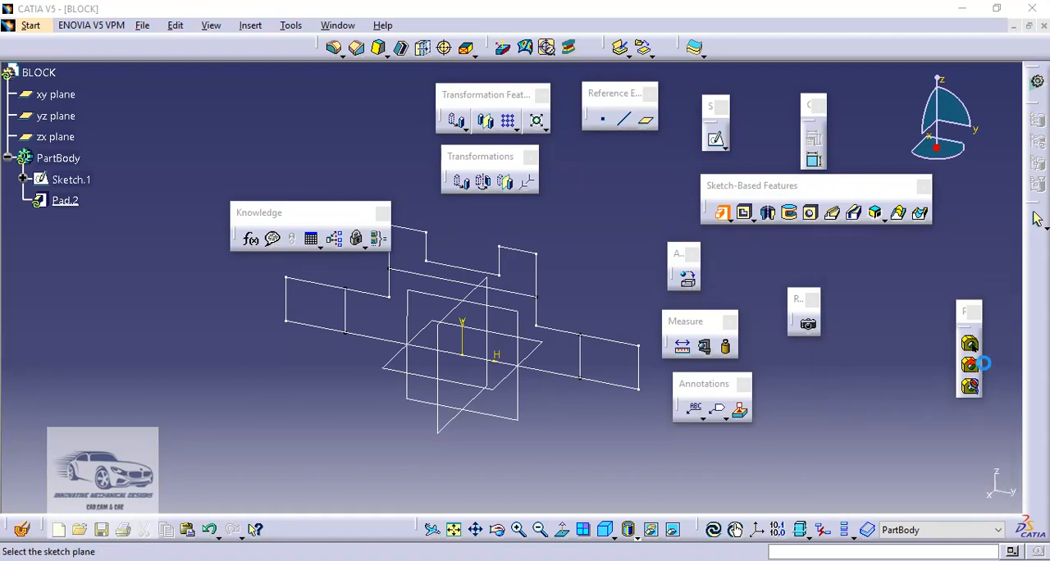
pyautogui.click(517, 416)
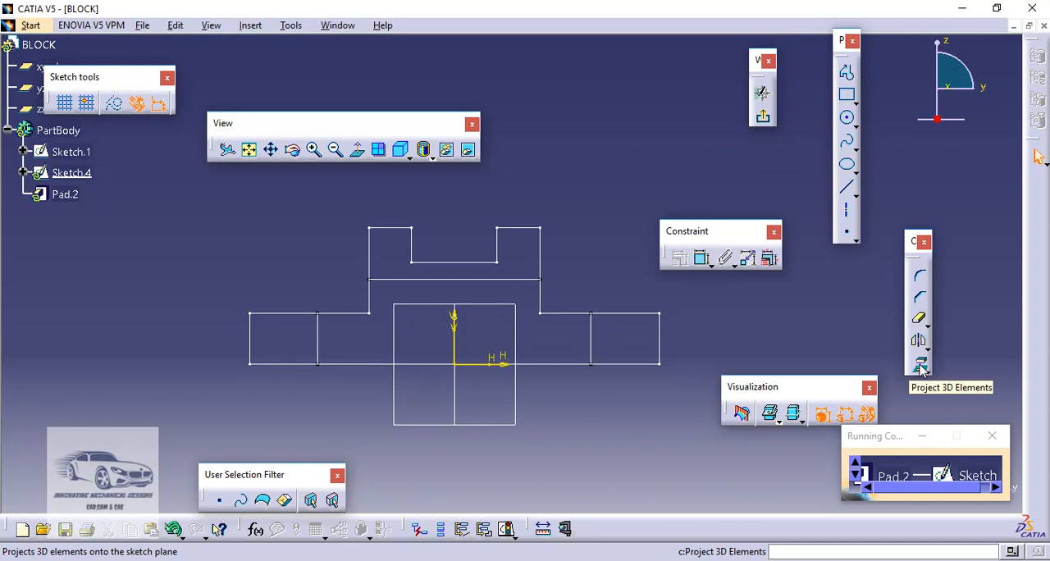
# Project the complete outer outline of Sketch.1 into the pad's sketch, leaving out the inner dividing lines, and exit the sketch
pyautogui.click(921, 368)
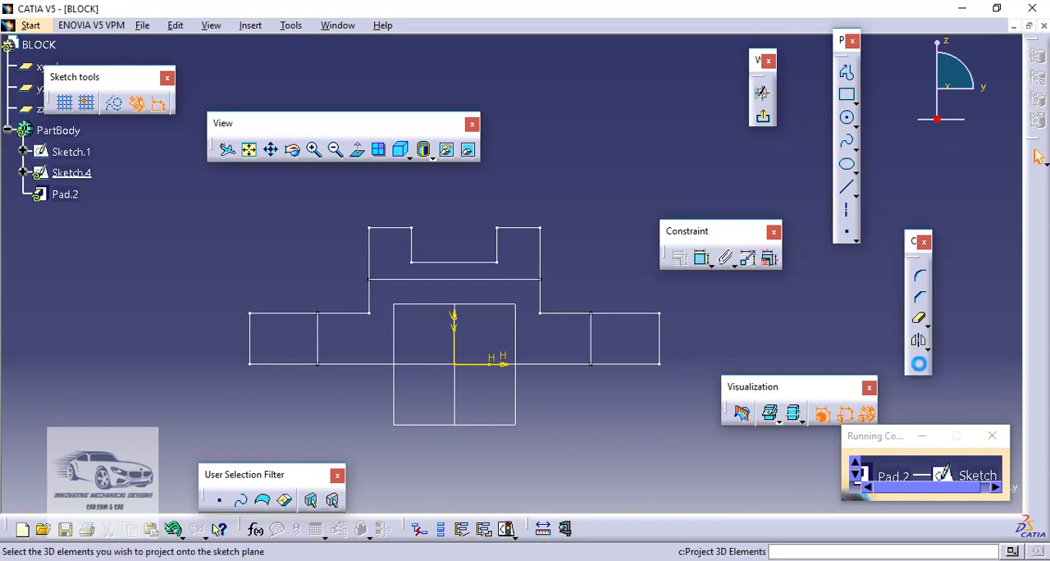
pyautogui.click(370, 243)
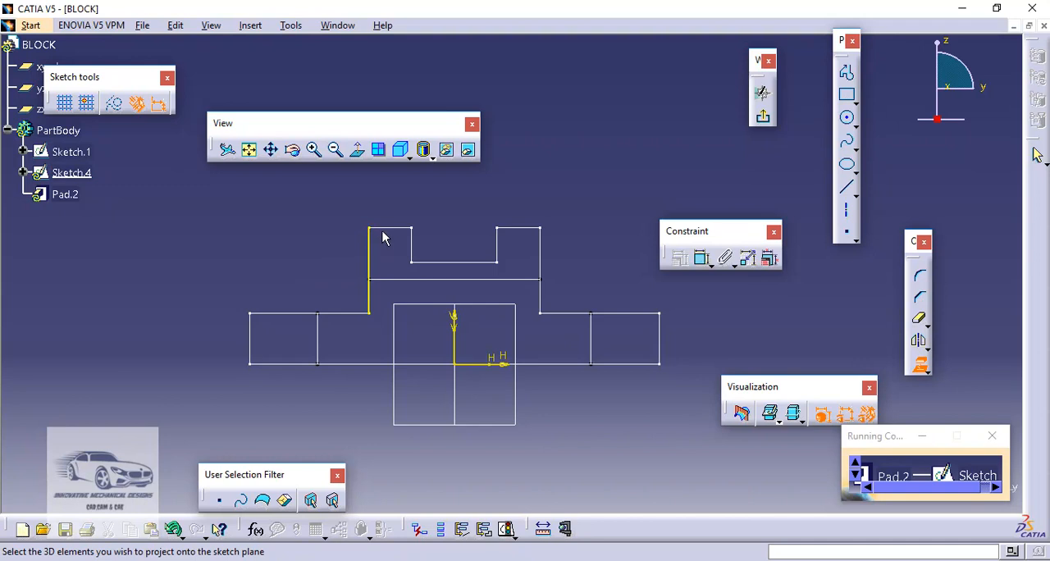
pyautogui.click(395, 229)
pyautogui.click(412, 244)
pyautogui.click(484, 262)
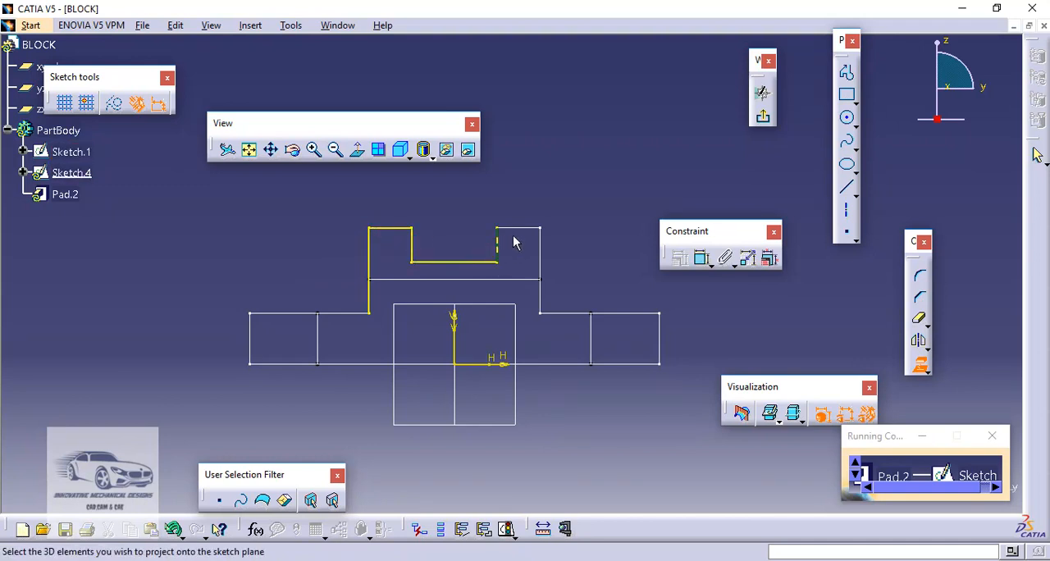
pyautogui.click(520, 228)
pyautogui.click(540, 251)
pyautogui.click(576, 313)
pyautogui.click(661, 342)
pyautogui.click(609, 365)
pyautogui.click(249, 336)
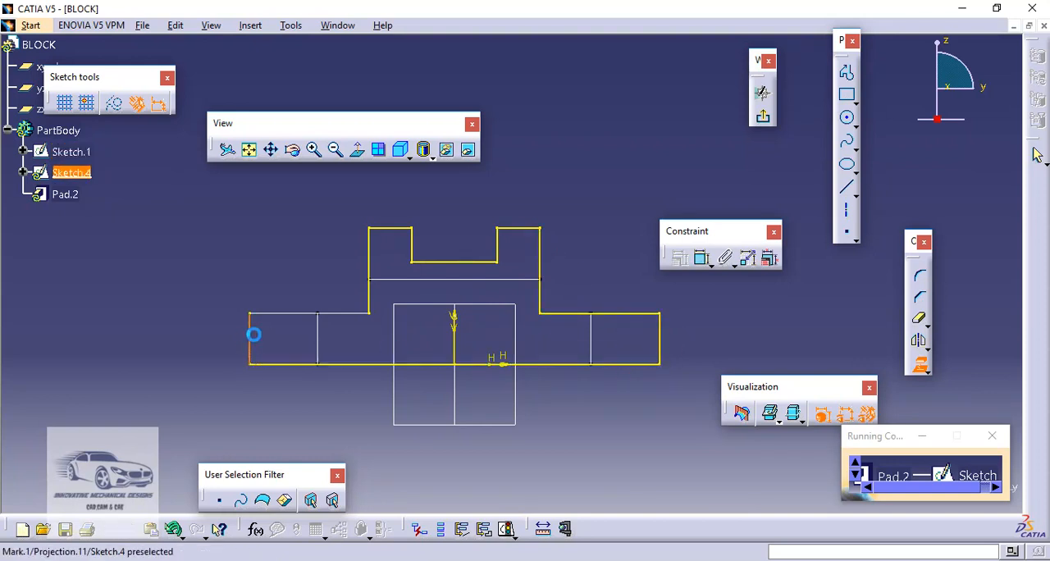
pyautogui.click(282, 313)
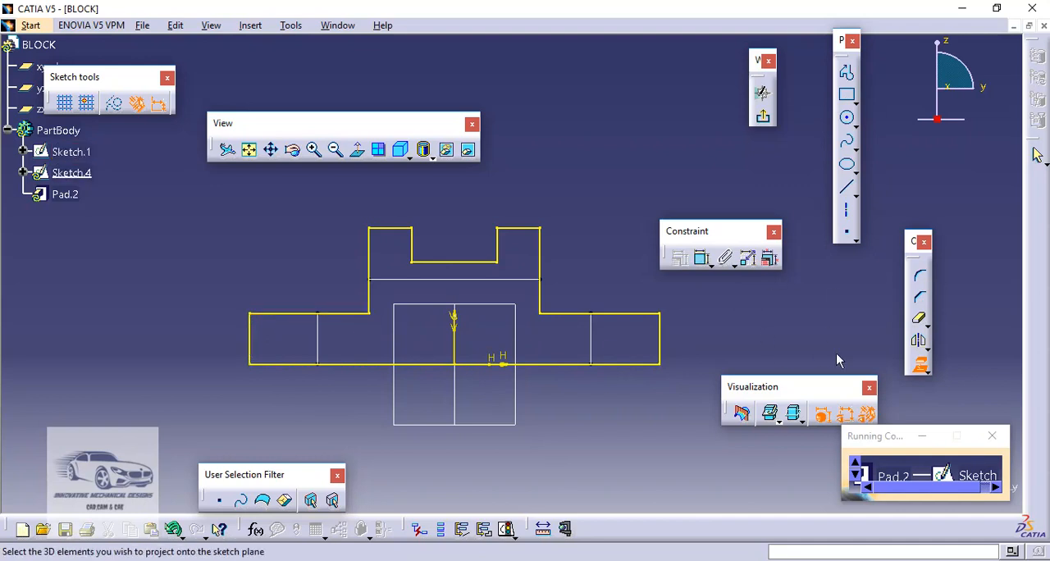
pyautogui.click(920, 367)
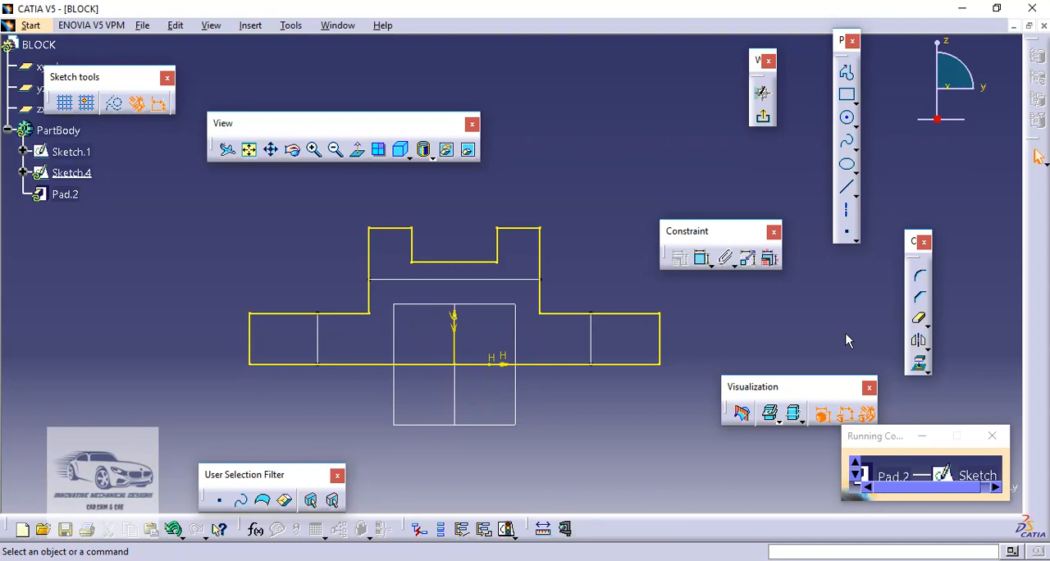
pyautogui.click(764, 119)
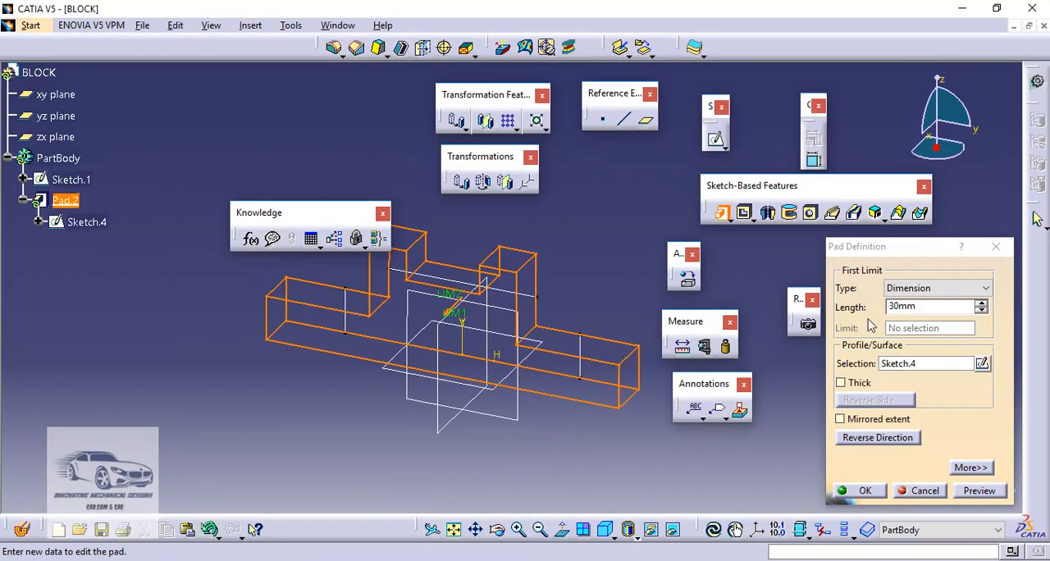
# Extrude the projected outline as a pad with mirrored extent and a length of 60 mm
pyautogui.click(850, 419)
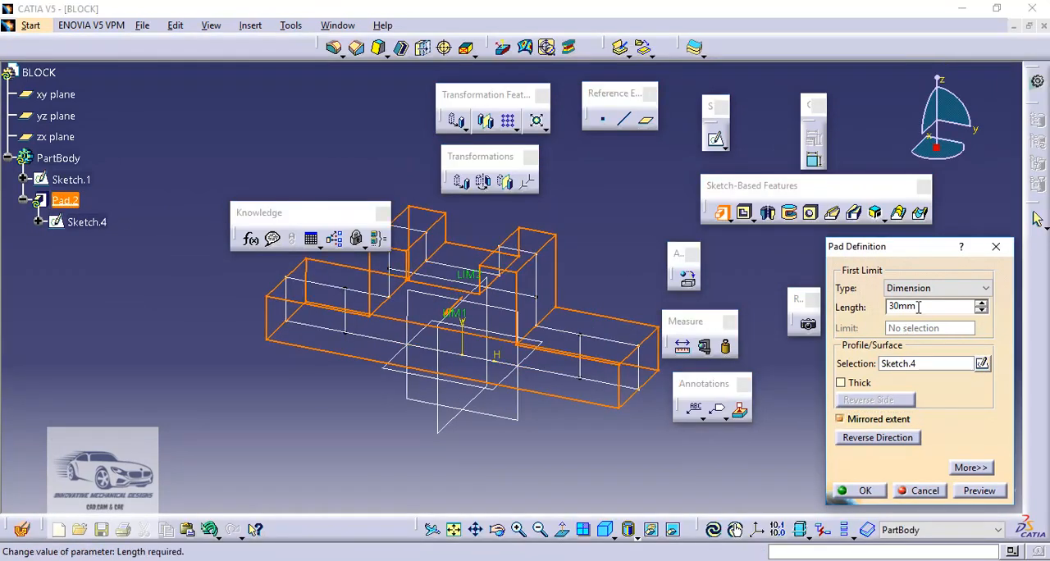
pyautogui.moveTo(923, 308); pyautogui.dragTo(859, 306)
pyautogui.write('60')
pyautogui.press('Return')
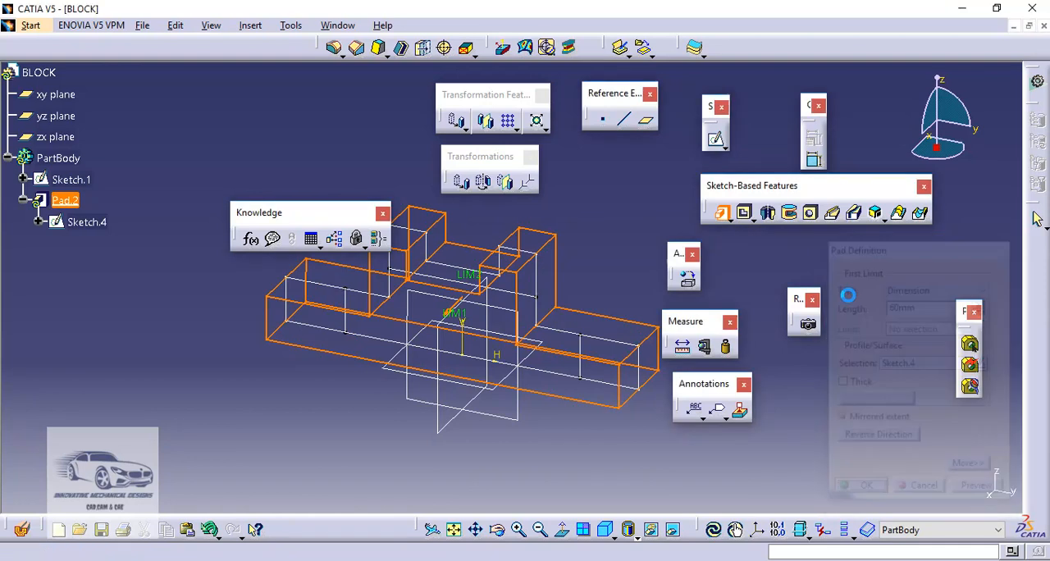
pyautogui.click(609, 222)
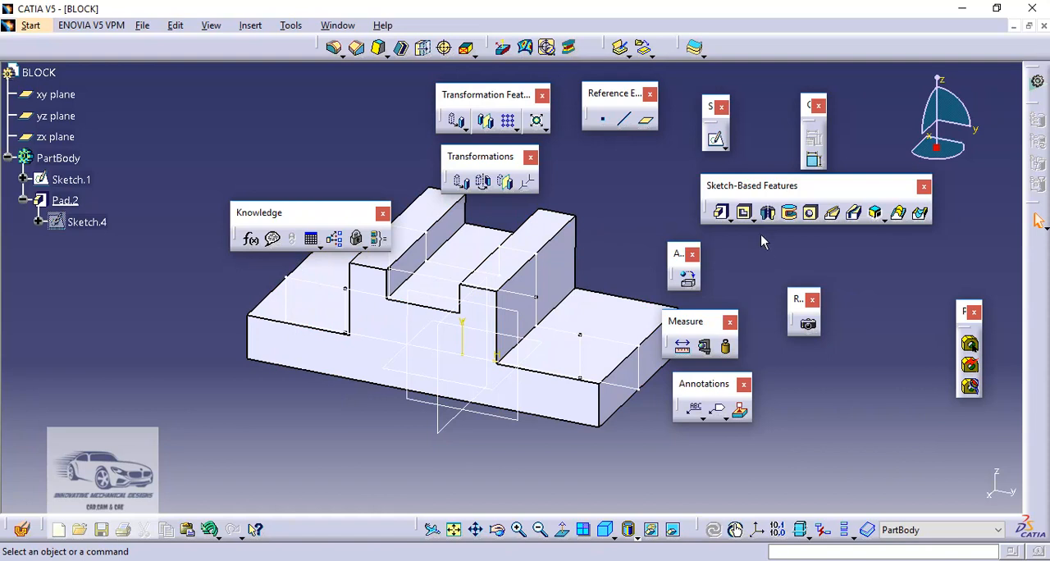
# Start a Pocket and create its profile sketch on the yz plane
pyautogui.click(745, 215)
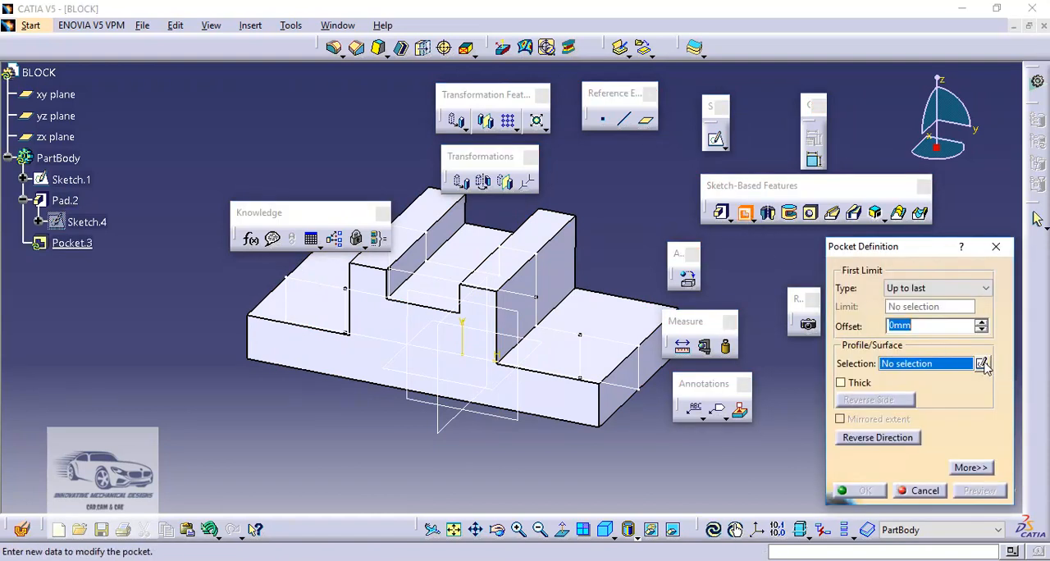
pyautogui.click(982, 364)
pyautogui.click(520, 420)
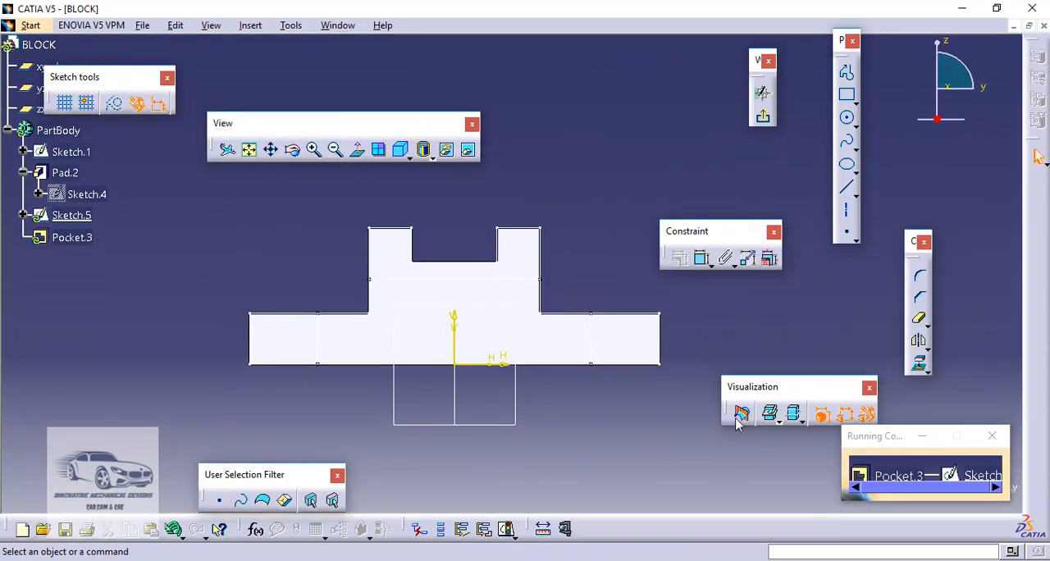
# Project both flanges' upper edges and outer ends, the full base line and both inner vertical lines of Sketch.1 into the pocket sketch
pyautogui.click(918, 364)
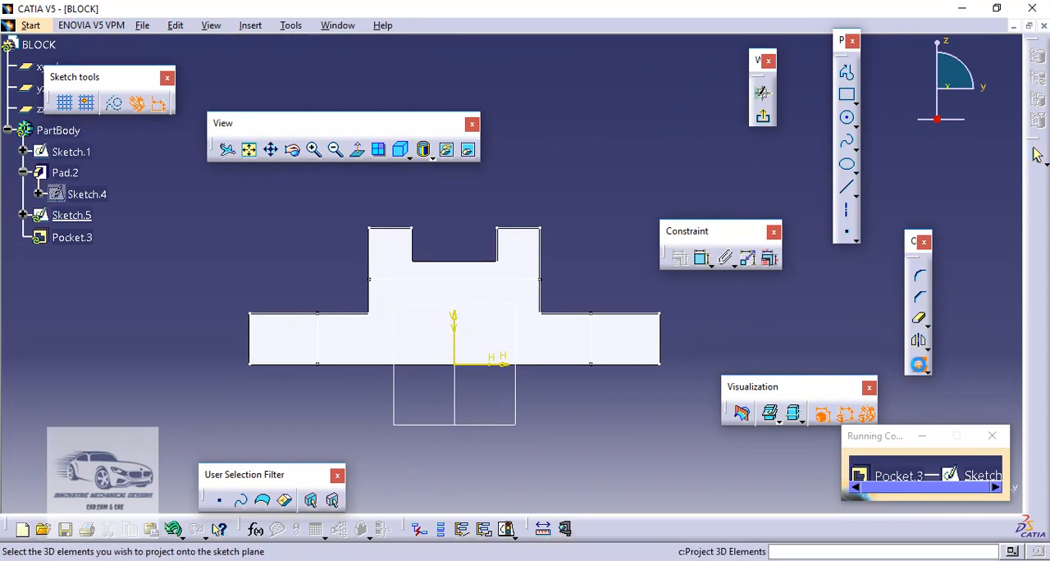
pyautogui.click(647, 313)
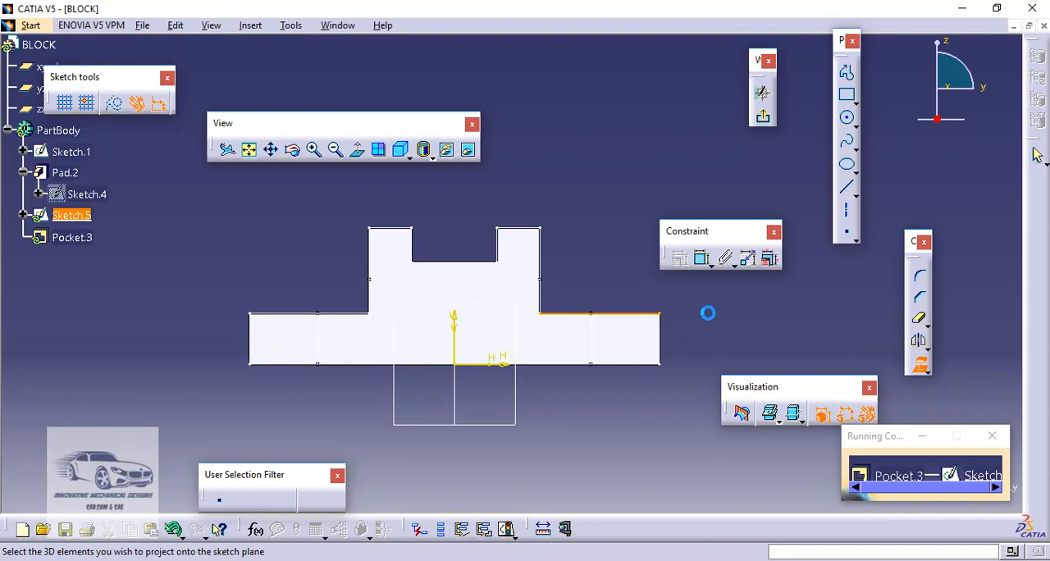
pyautogui.click(660, 348)
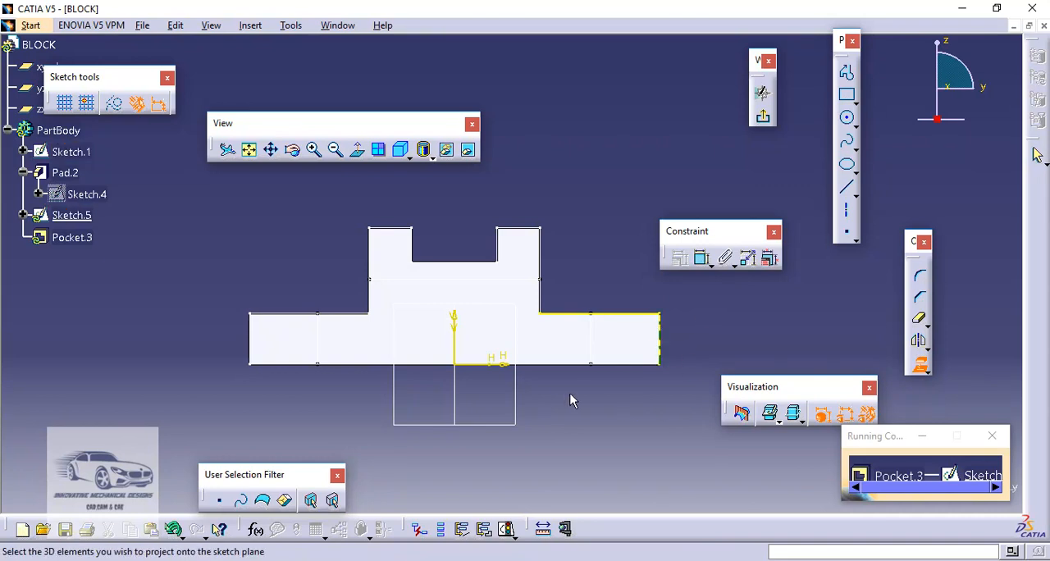
pyautogui.click(562, 364)
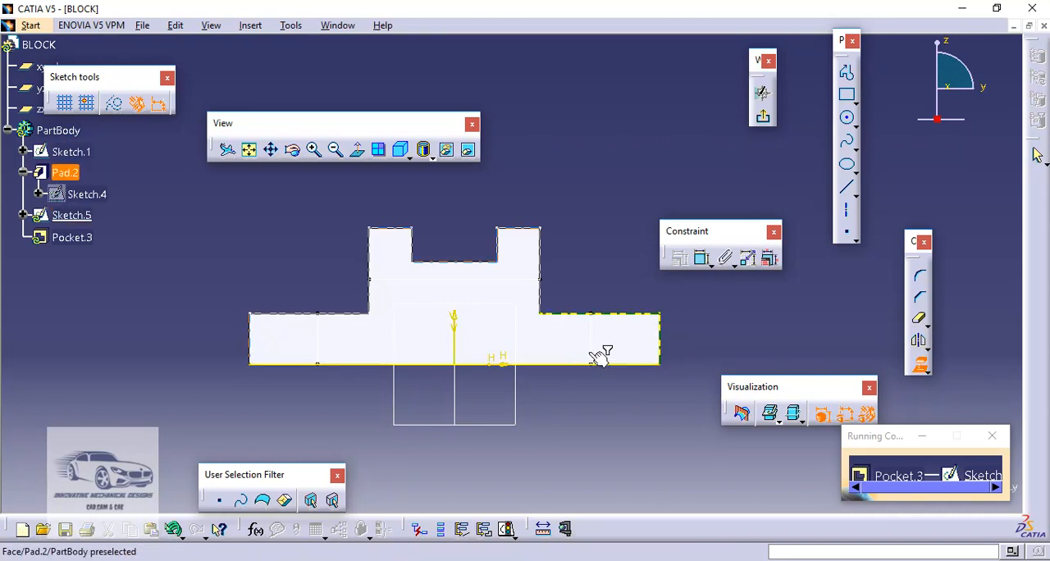
pyautogui.click(592, 351)
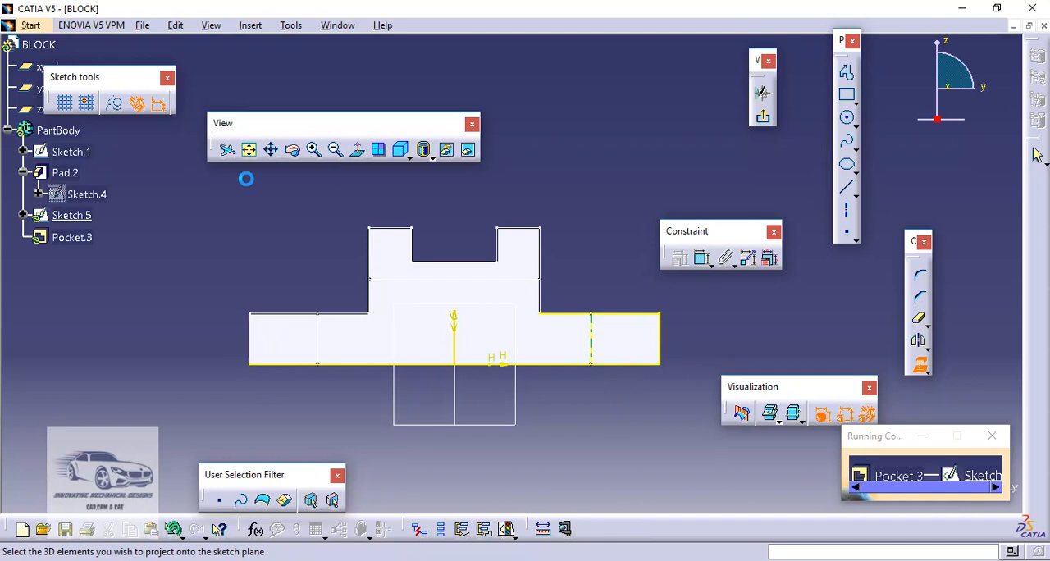
pyautogui.click(281, 315)
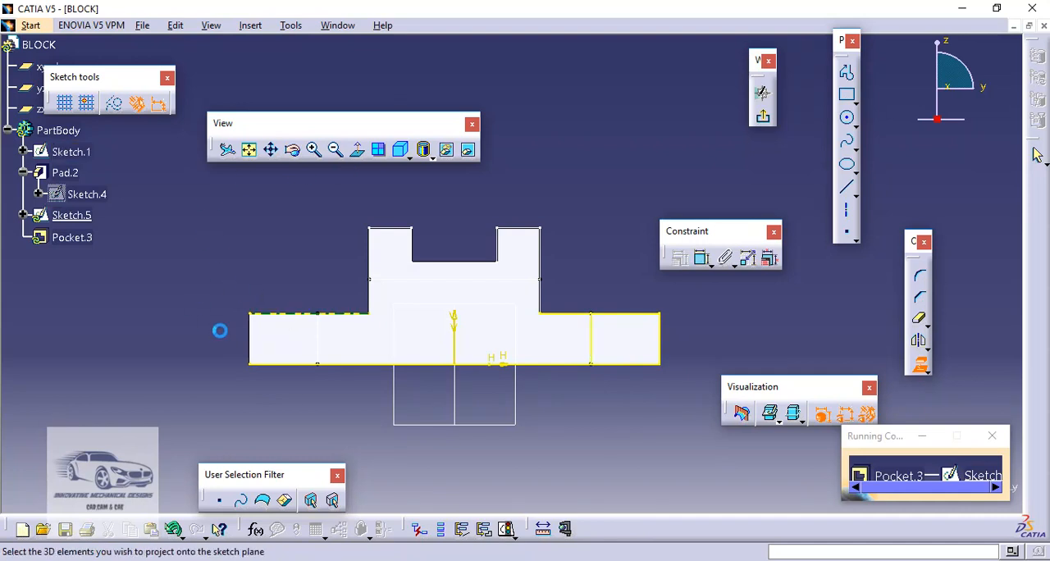
pyautogui.click(261, 334)
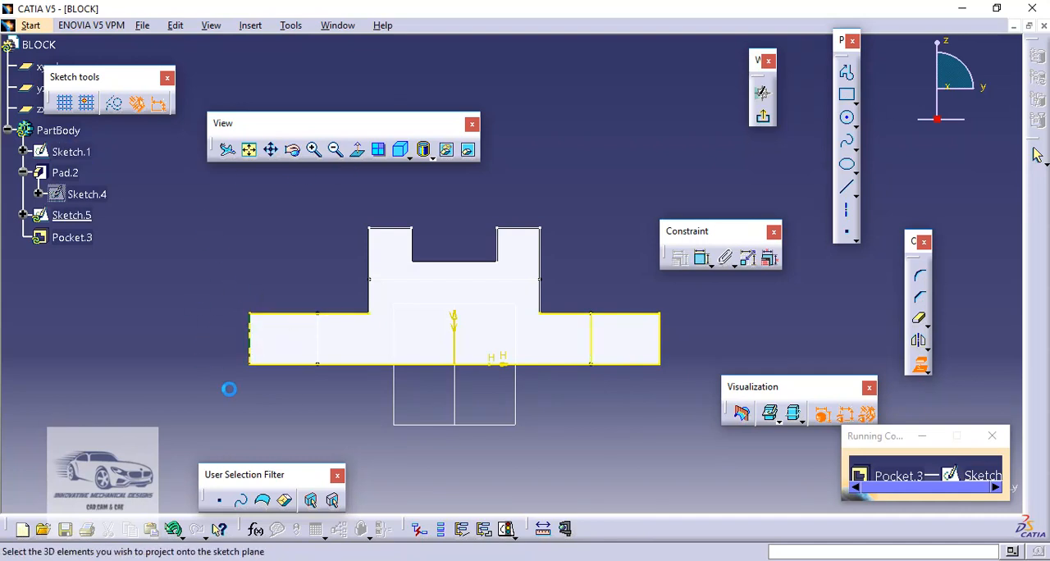
pyautogui.click(326, 342)
pyautogui.click(919, 365)
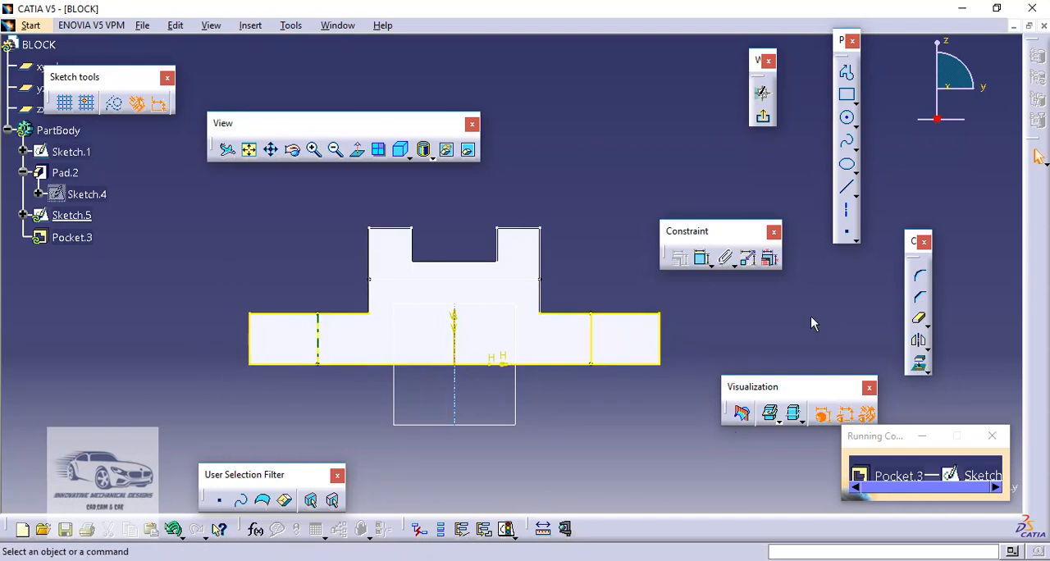
# Quick-trim the projected lines between the two inner verticals to form a closed rectangle at each flange end, and exit the sketch
pyautogui.click(919, 339)
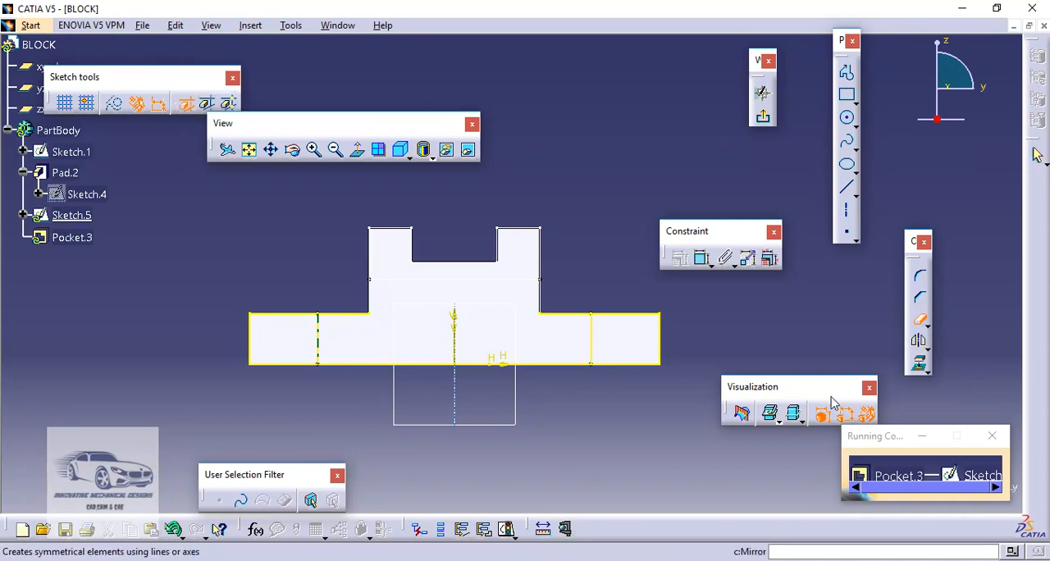
pyautogui.click(561, 365)
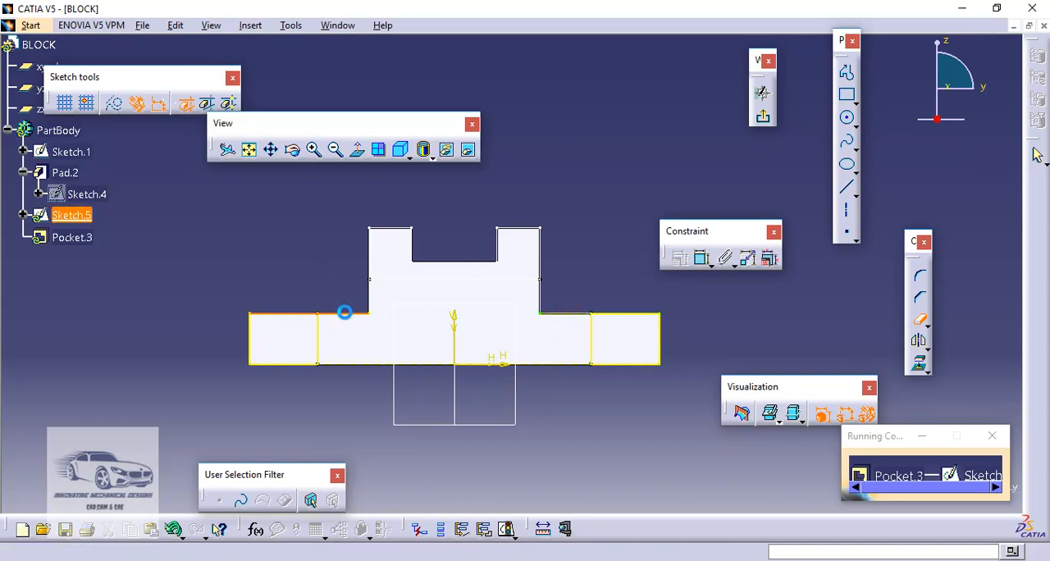
pyautogui.moveTo(330, 242); pyautogui.dragTo(386, 335, button='middle')
pyautogui.moveTo(323, 274); pyautogui.dragTo(388, 265, button='middle')
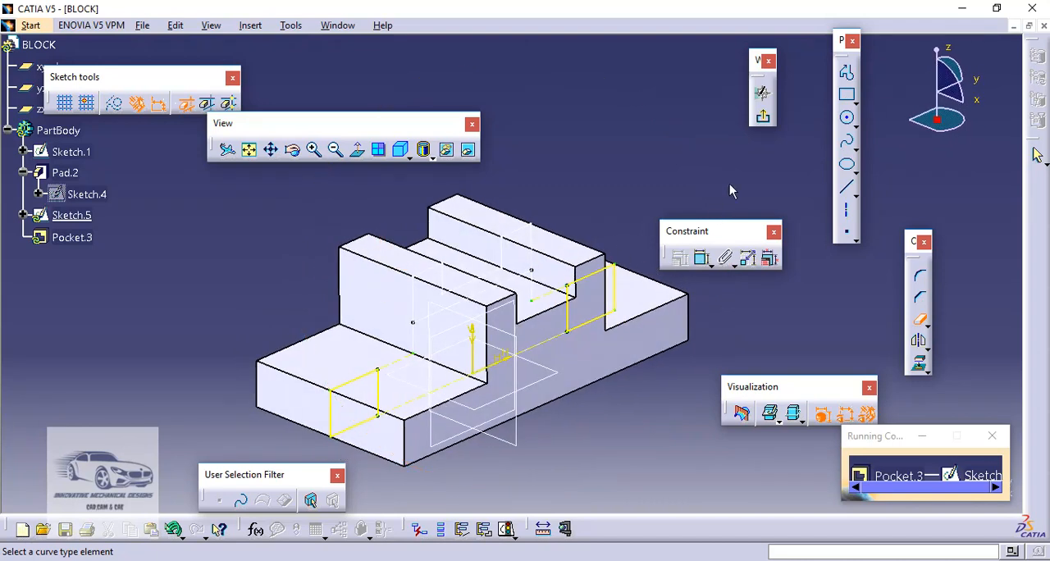
pyautogui.click(764, 121)
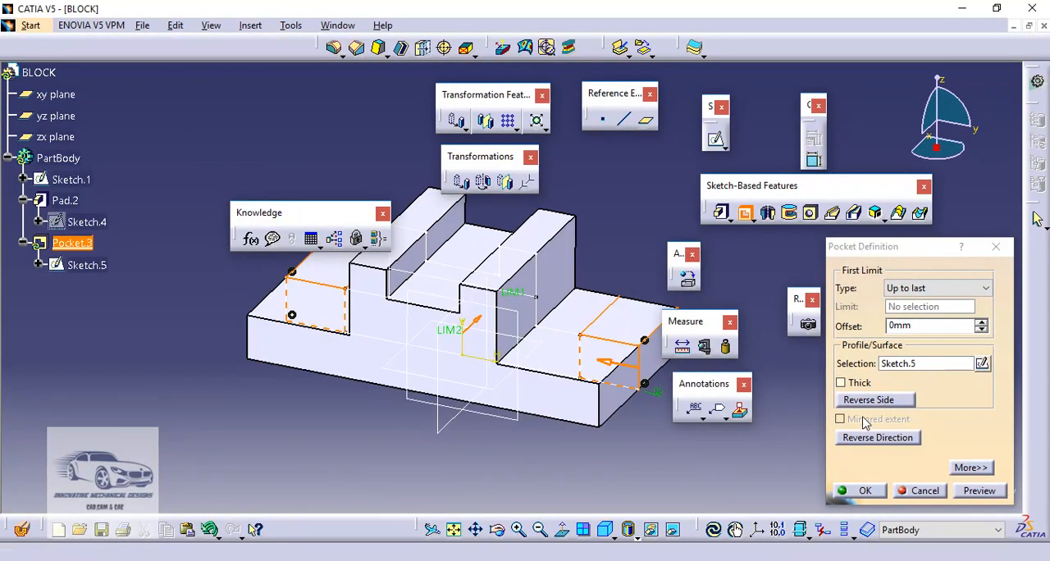
# Cut the two end rectangles as a pocket with type Dimension, mirrored extent and a depth of 20 mm
pyautogui.click(909, 288)
pyautogui.click(907, 303)
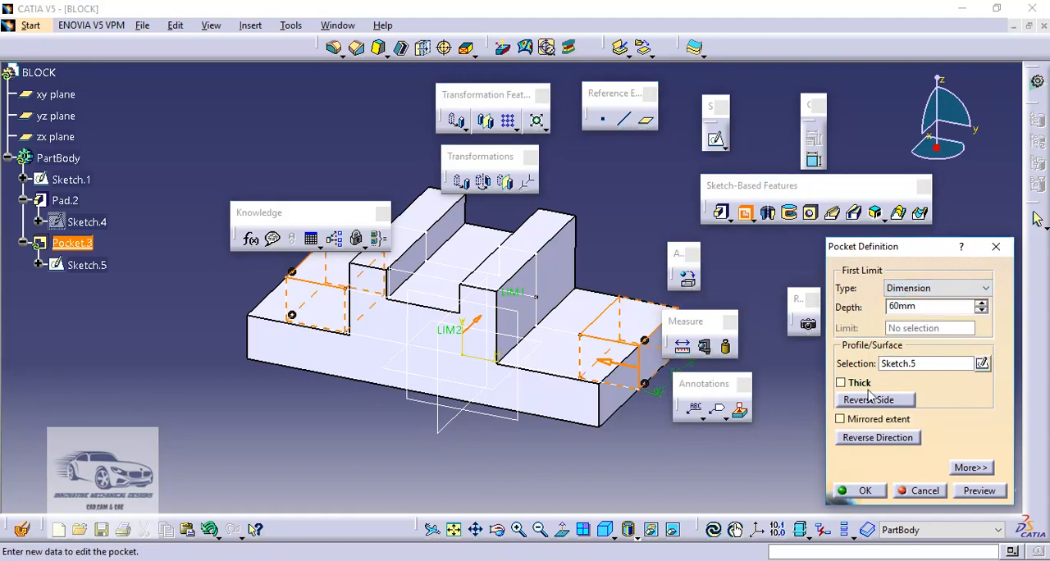
pyautogui.click(841, 419)
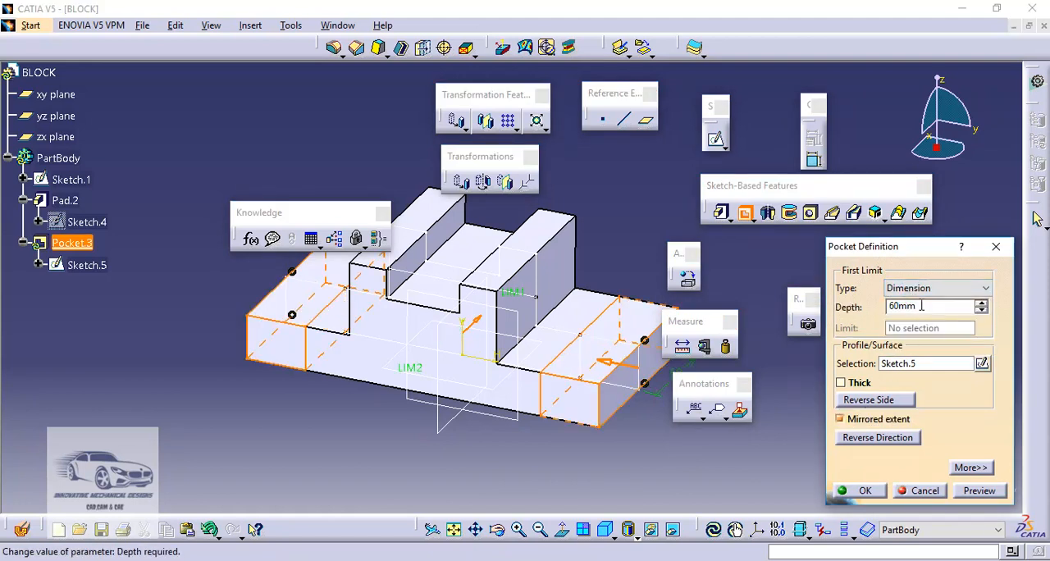
pyautogui.moveTo(922, 306); pyautogui.dragTo(860, 302)
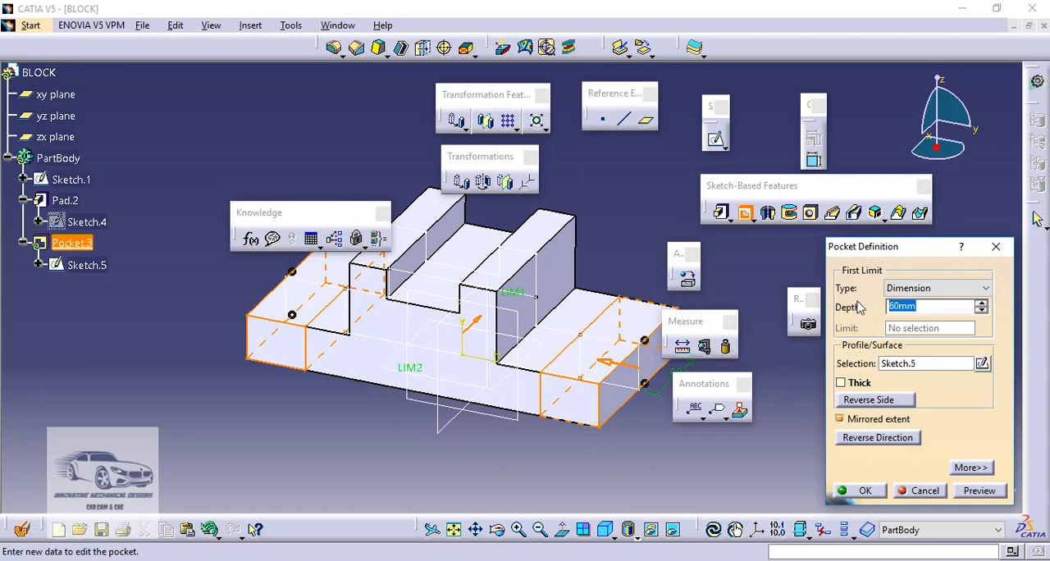
pyautogui.write('2')
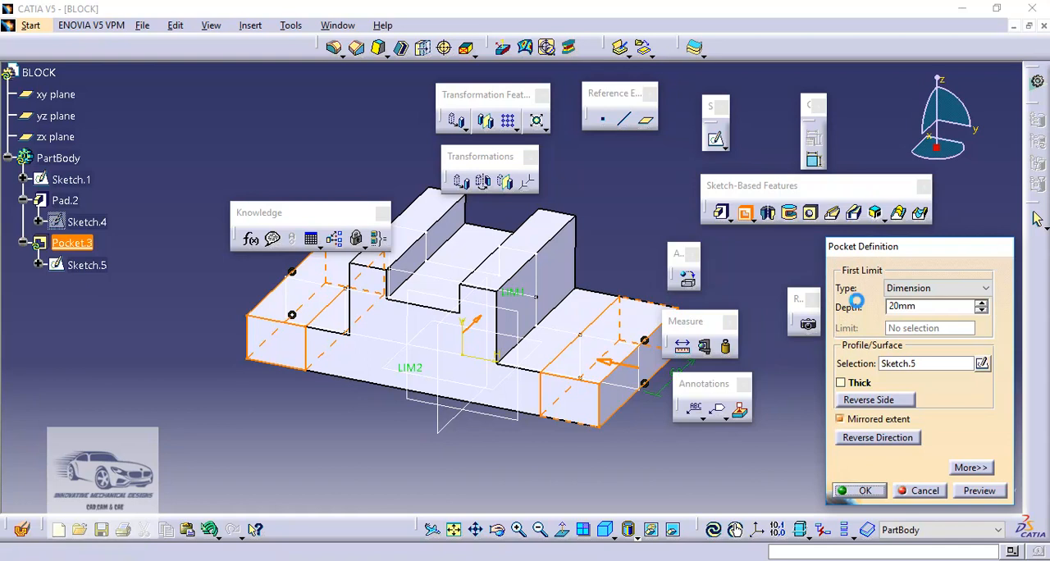
pyautogui.click(859, 490)
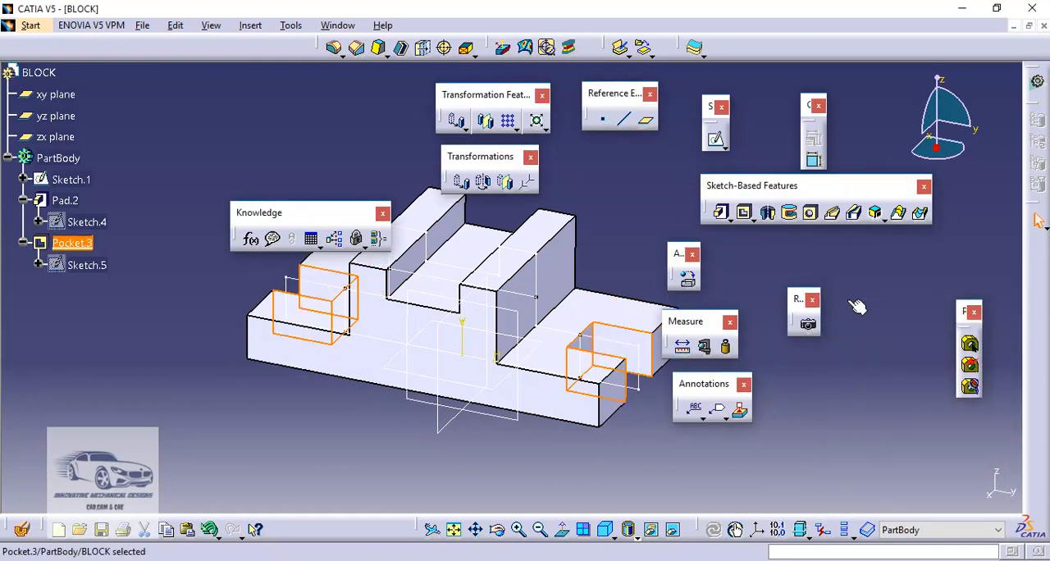
pyautogui.click(853, 306)
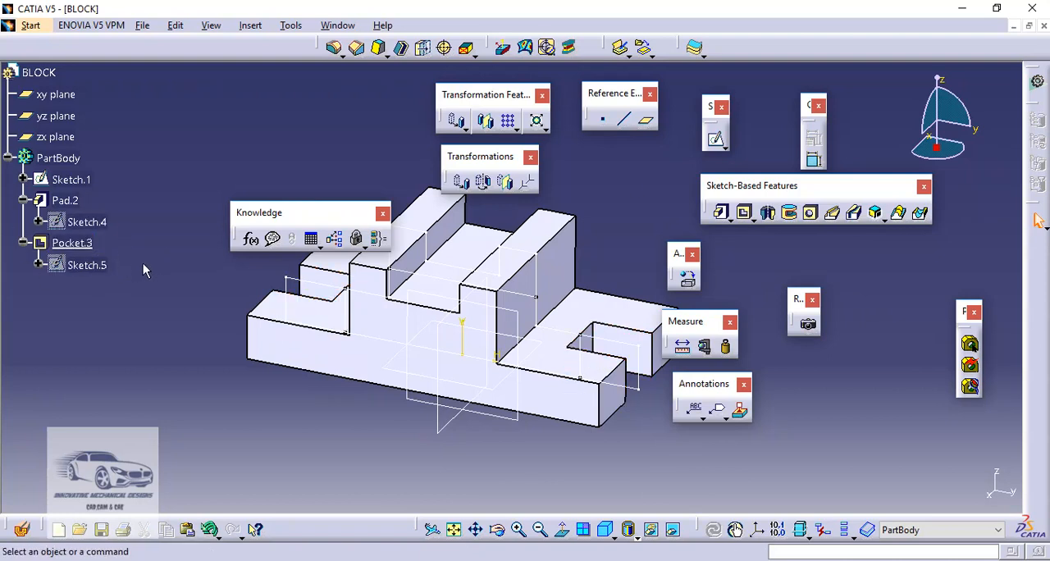
# Start another Pocket and create its profile sketch on the yz plane
pyautogui.click(522, 424)
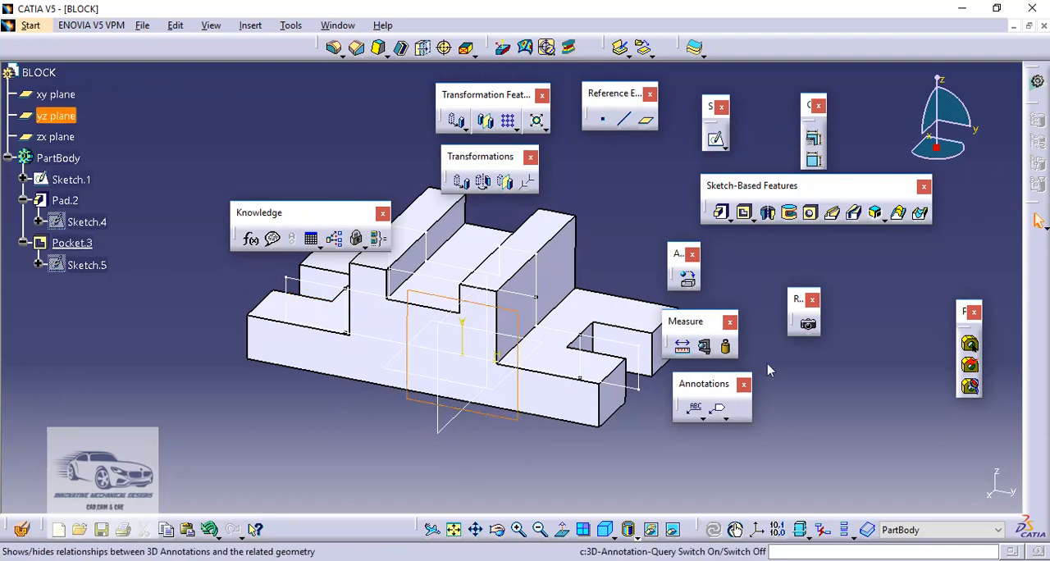
pyautogui.click(746, 213)
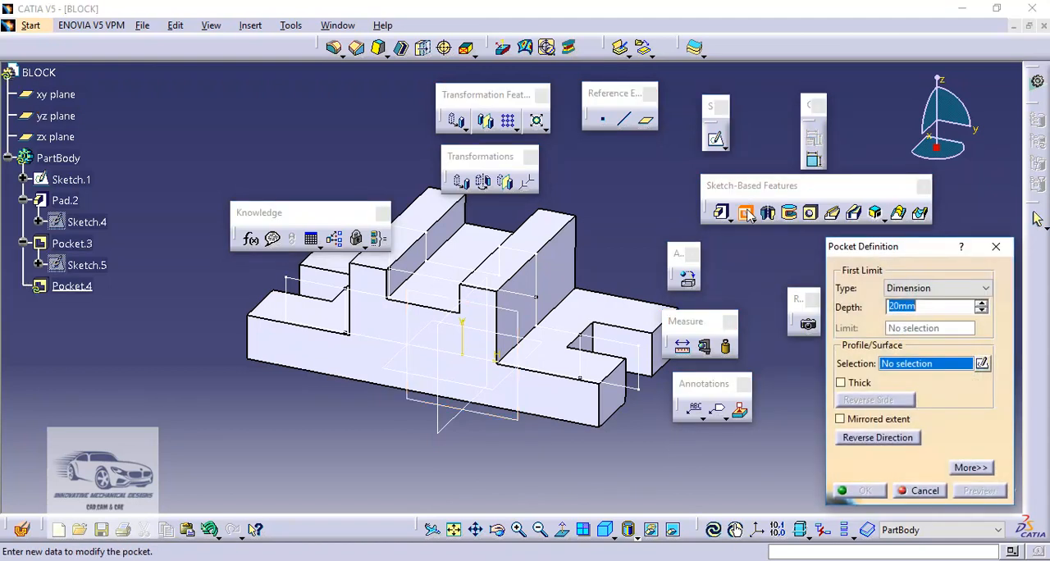
pyautogui.click(981, 363)
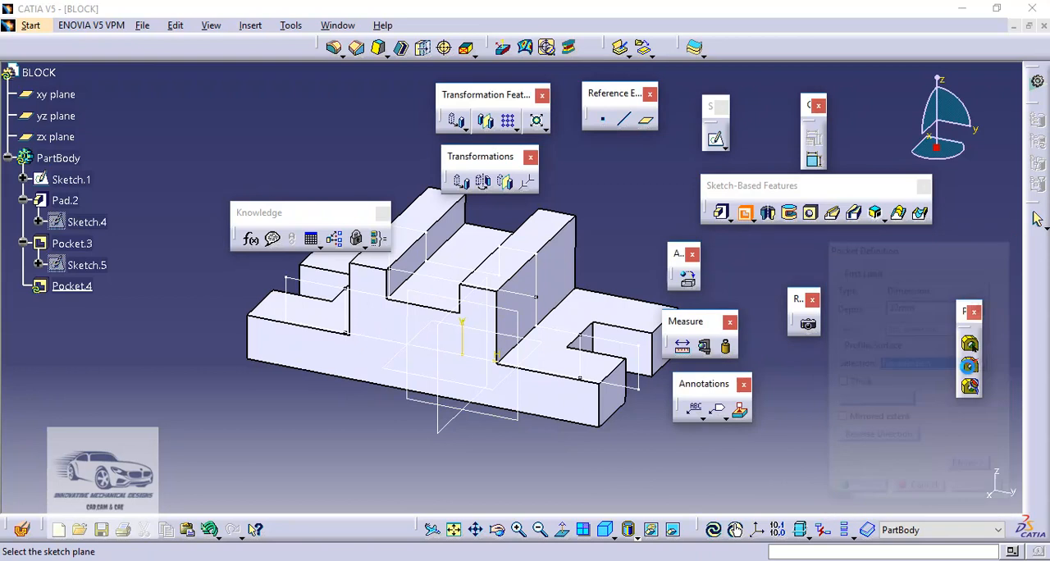
pyautogui.click(527, 422)
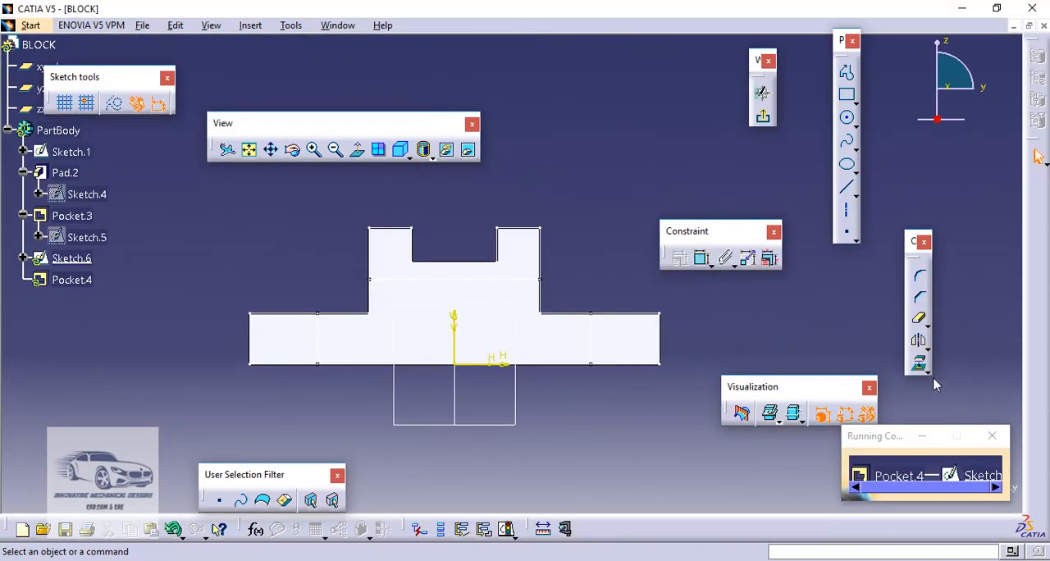
# Project the raised block's notched upper outline, its two vertical sides and the inner horizontal line of Sketch.1 into the pocket sketch
pyautogui.click(922, 369)
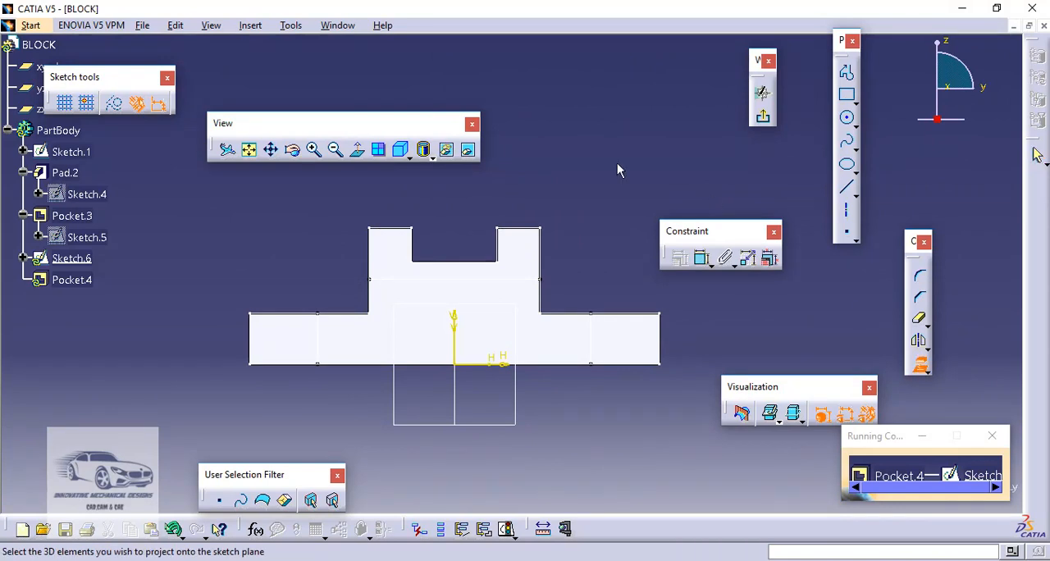
pyautogui.click(411, 227)
pyautogui.click(419, 249)
pyautogui.click(489, 261)
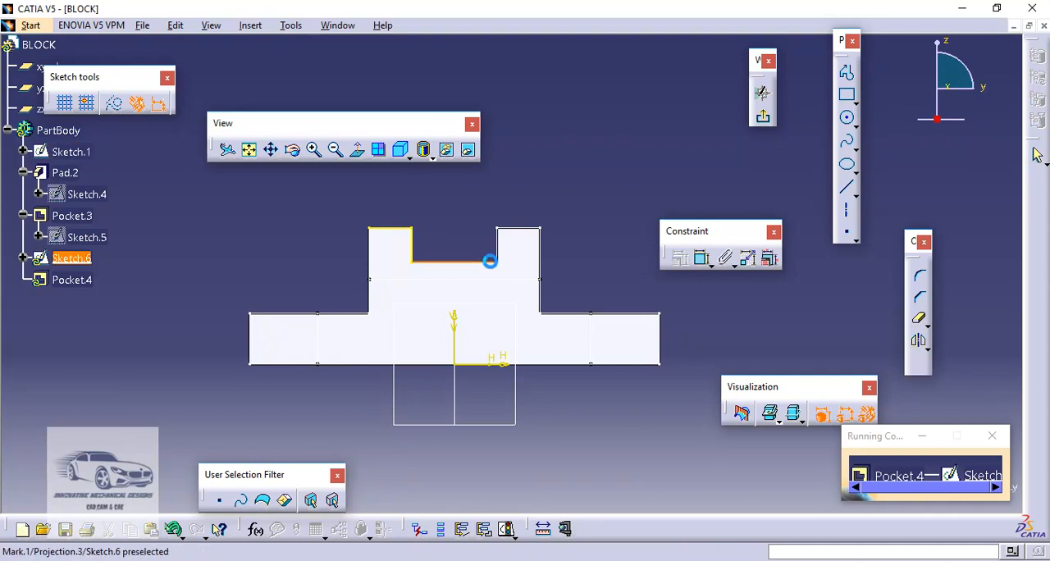
pyautogui.click(496, 241)
pyautogui.click(533, 228)
pyautogui.click(541, 253)
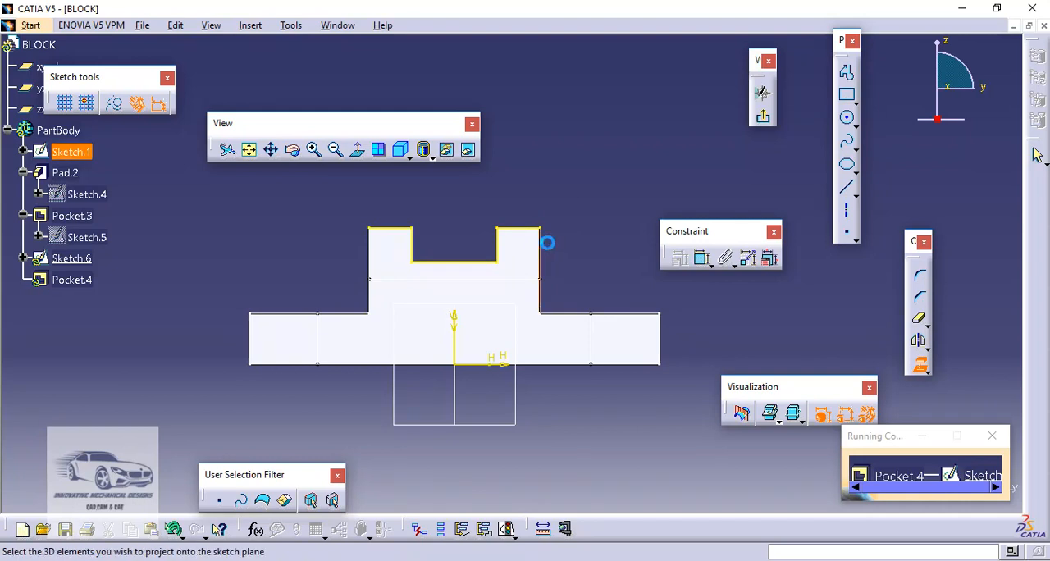
pyautogui.click(375, 252)
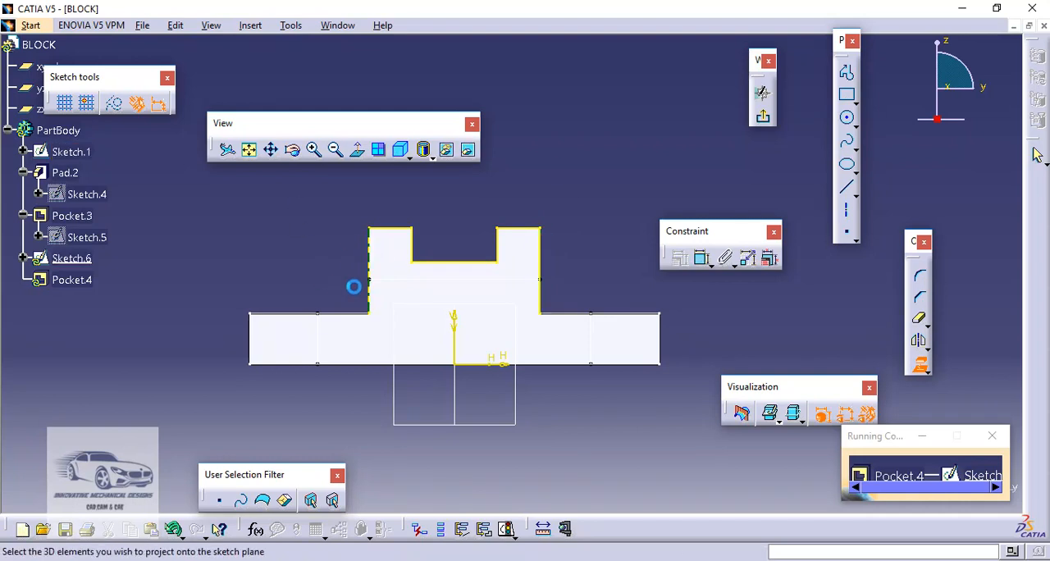
pyautogui.click(384, 280)
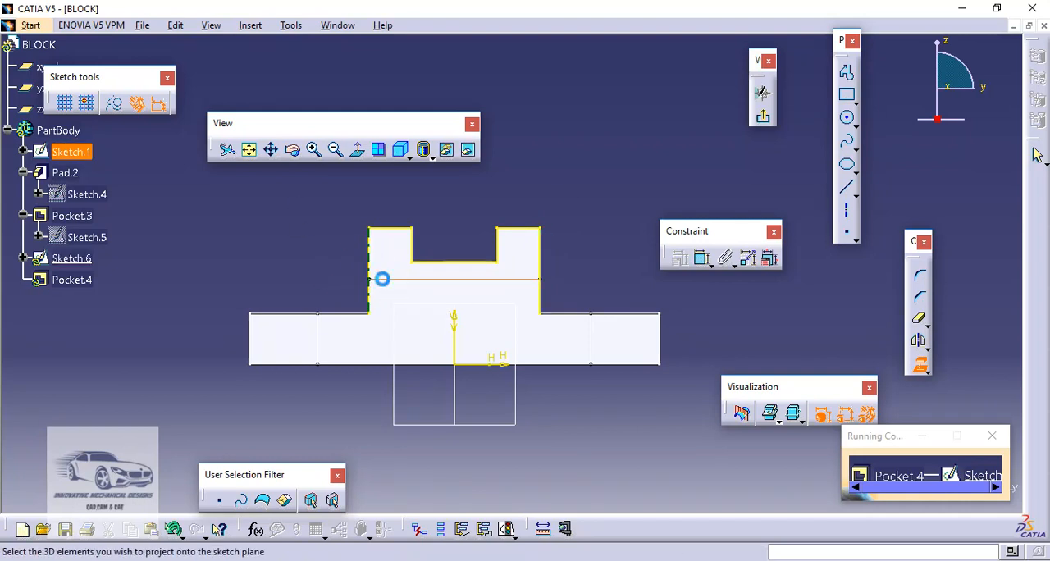
pyautogui.click(918, 363)
# Quick-trim the projected vertical sides below the inner horizontal line to close the U-shaped profile, and exit the sketch
pyautogui.click(919, 322)
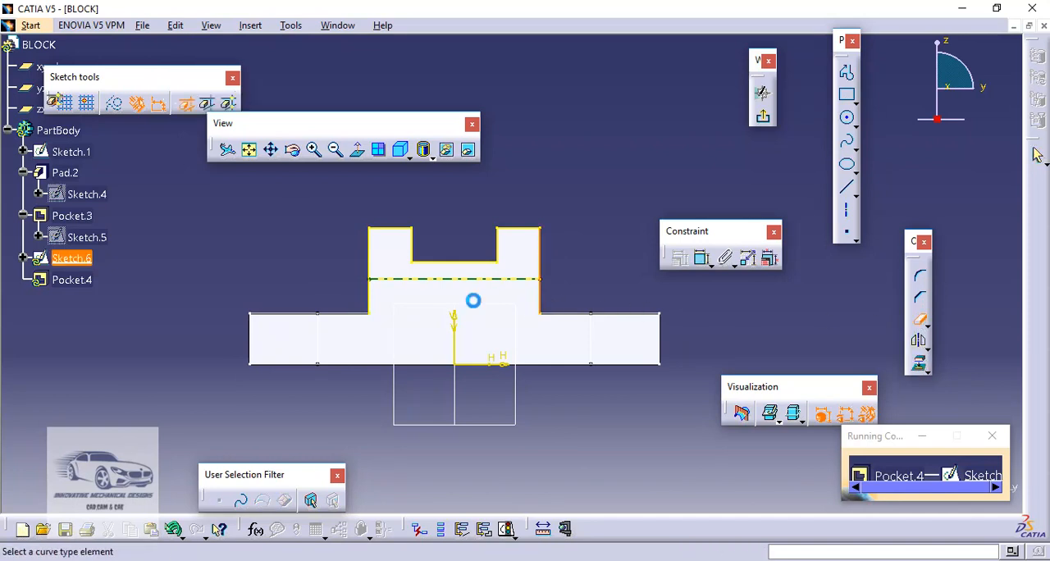
pyautogui.click(533, 303)
pyautogui.click(369, 308)
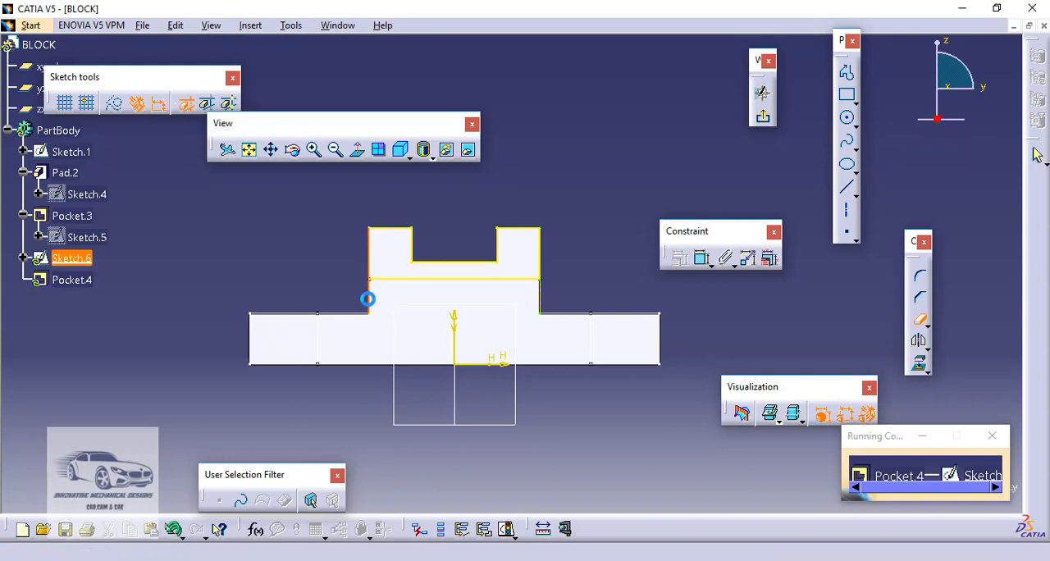
pyautogui.click(766, 120)
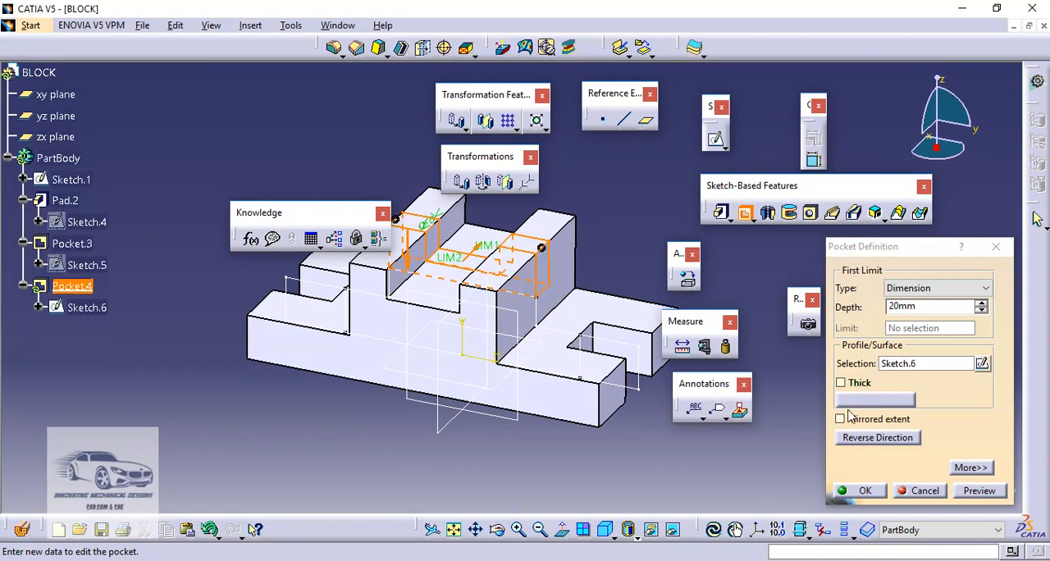
# Cut the U-shaped profile as a pocket with mirrored extent and a depth of 15 mm
pyautogui.click(840, 419)
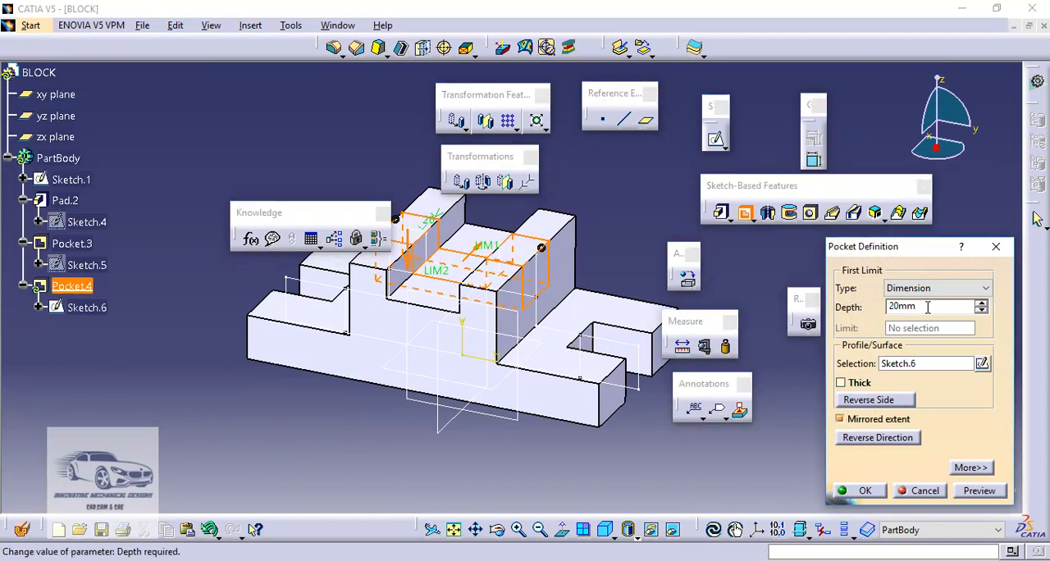
pyautogui.moveTo(926, 306); pyautogui.dragTo(876, 307)
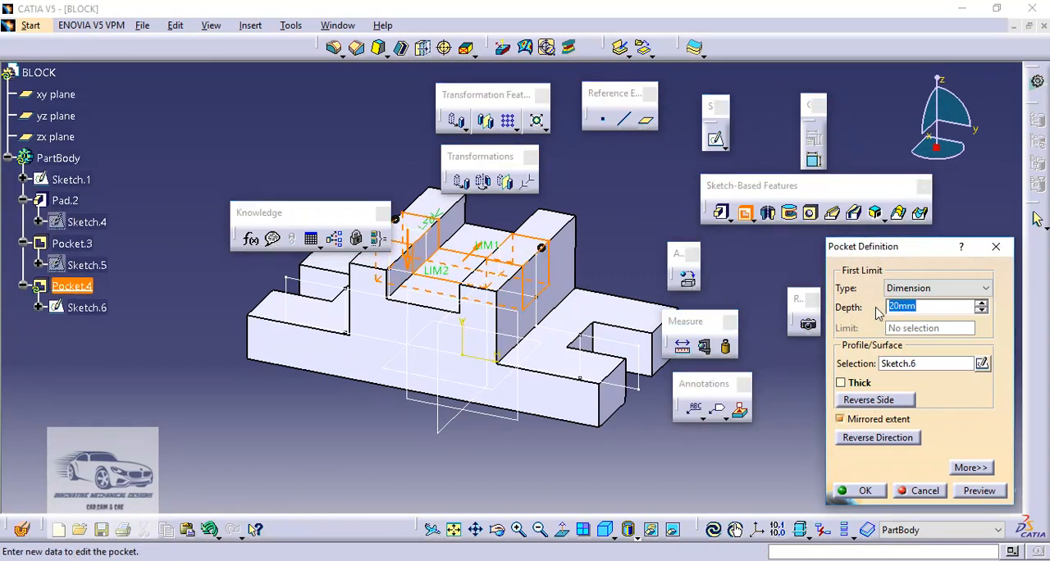
pyautogui.write('15')
pyautogui.click(857, 490)
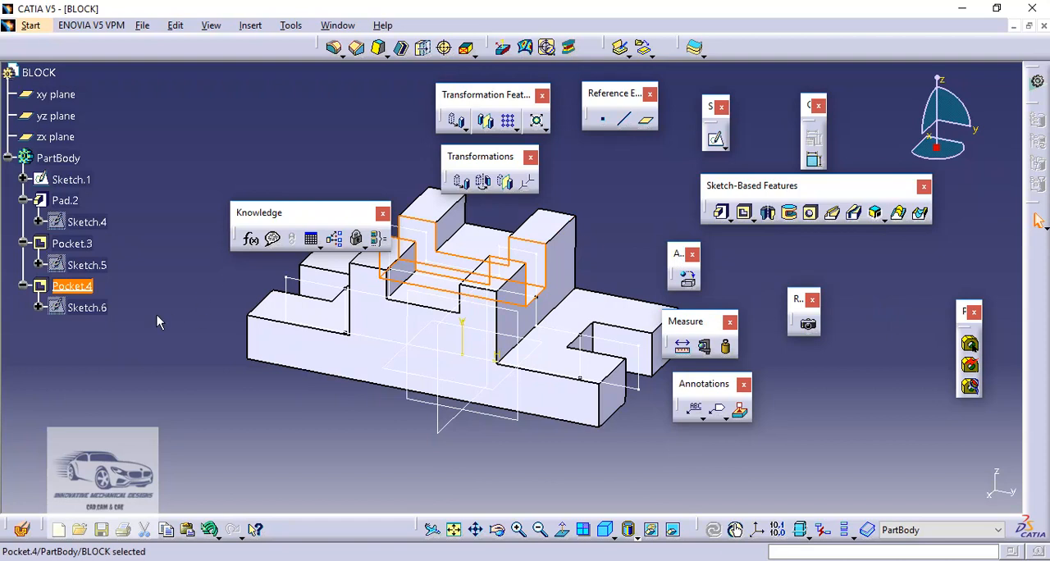
# Edit the U-shaped pocket through the raised block and set its depth to 35 mm
pyautogui.doubleClick(73, 286)
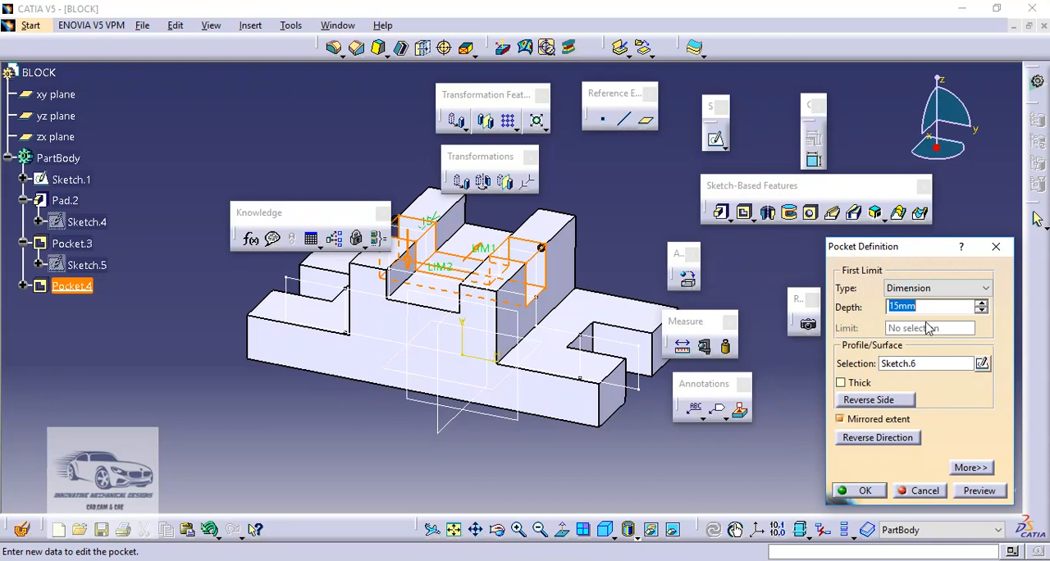
pyautogui.write('35')
pyautogui.press('Return')
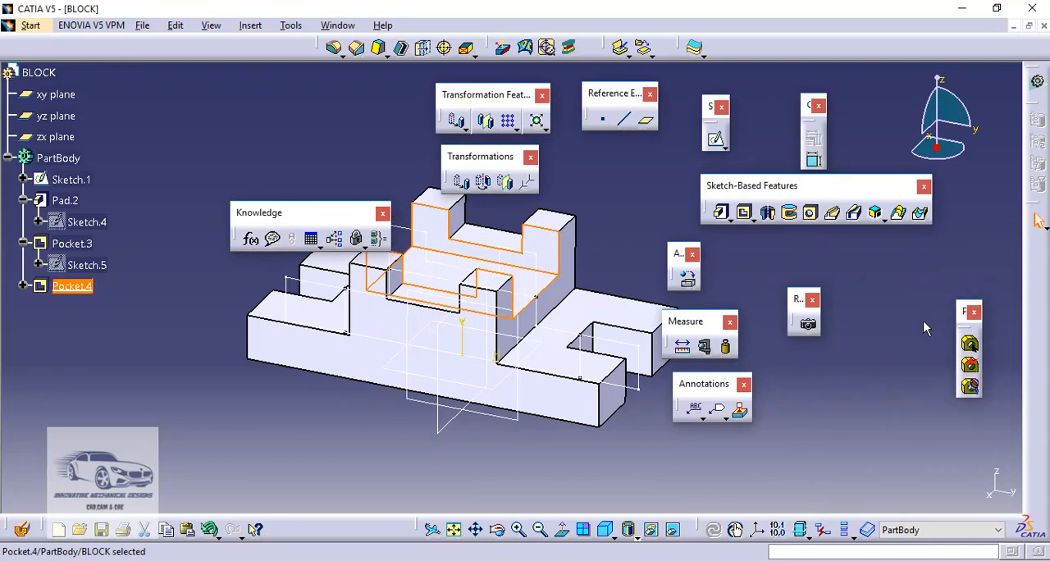
# Switch to Drawing1.pdf to check the block's views and dimensions, and return to the CATIA part
pyautogui.click(923, 328)
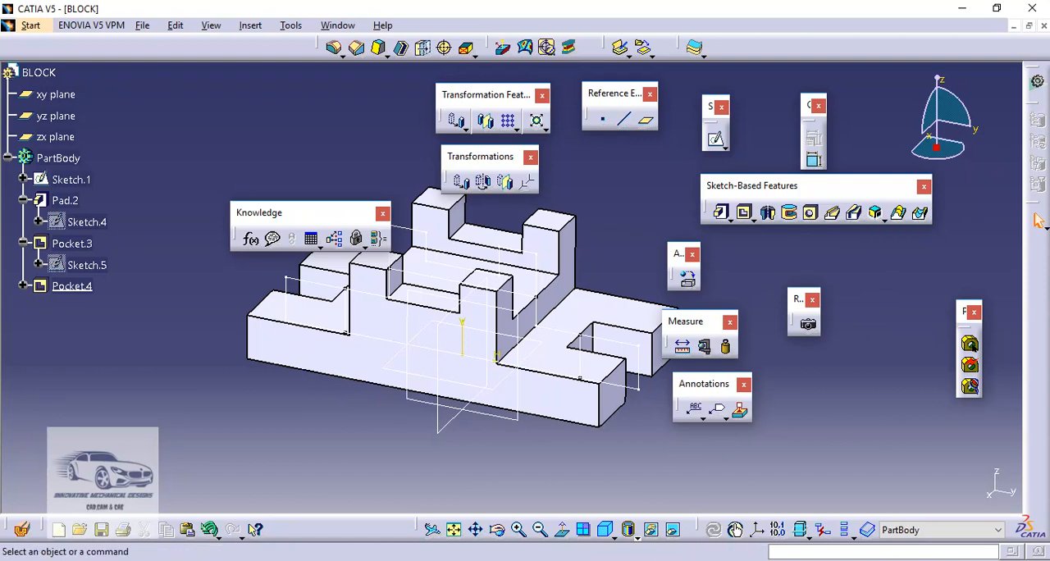
pyautogui.click(663, 559)
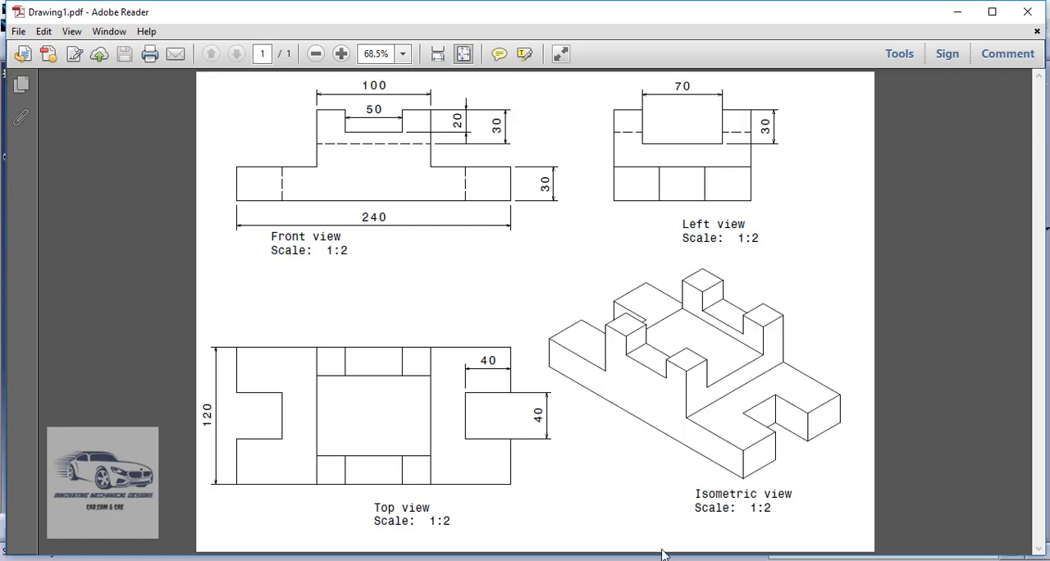
pyautogui.click(626, 559)
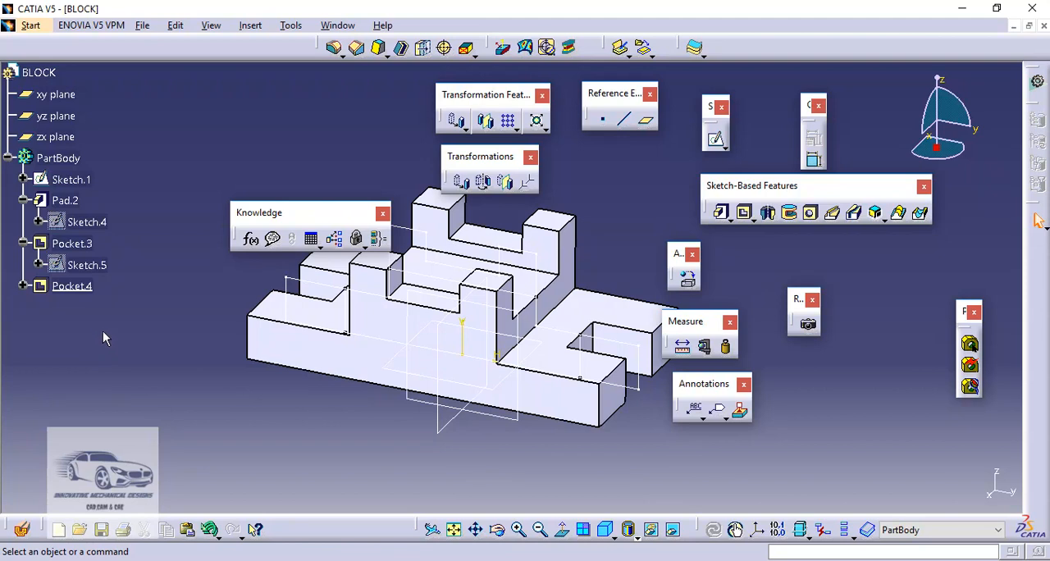
# Delete Pocket.3 and Pocket.4 from the PartBody
pyautogui.click(80, 286)
pyautogui.keyDown('ctrl'); pyautogui.click(72, 250); pyautogui.keyUp('ctrl')
pyautogui.rightClick(72, 249)
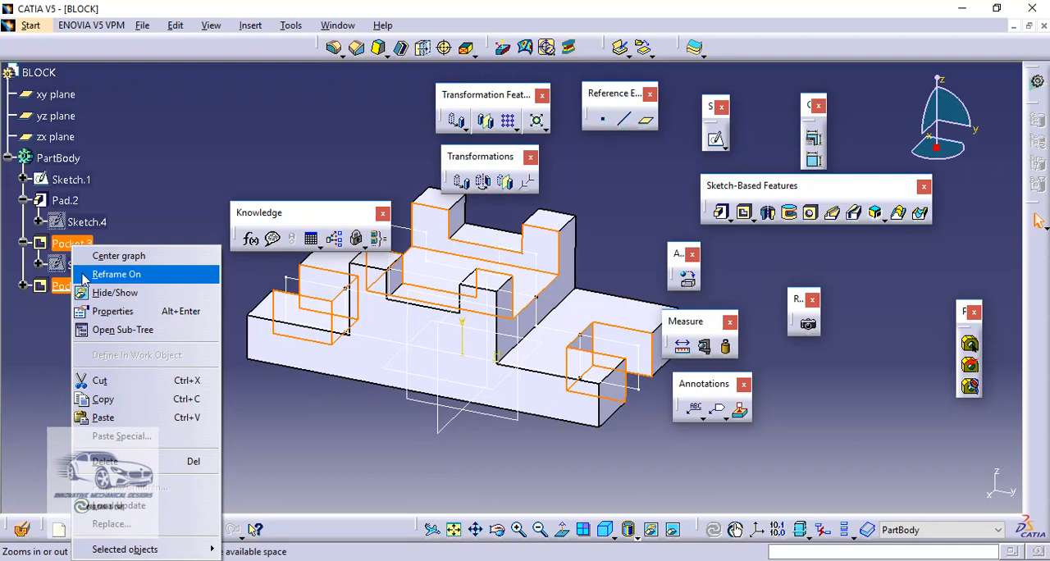
pyautogui.click(138, 464)
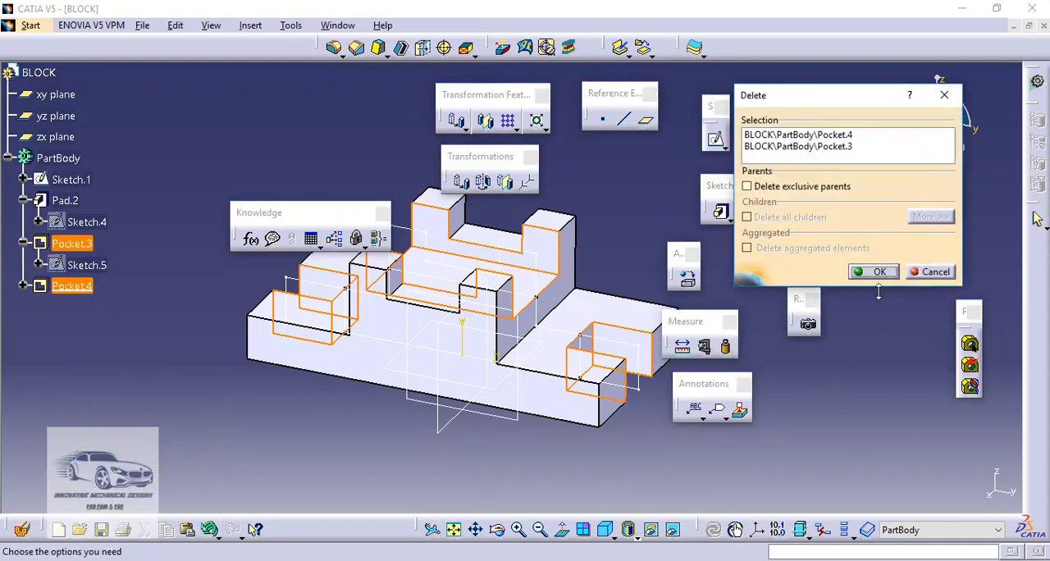
pyautogui.click(879, 272)
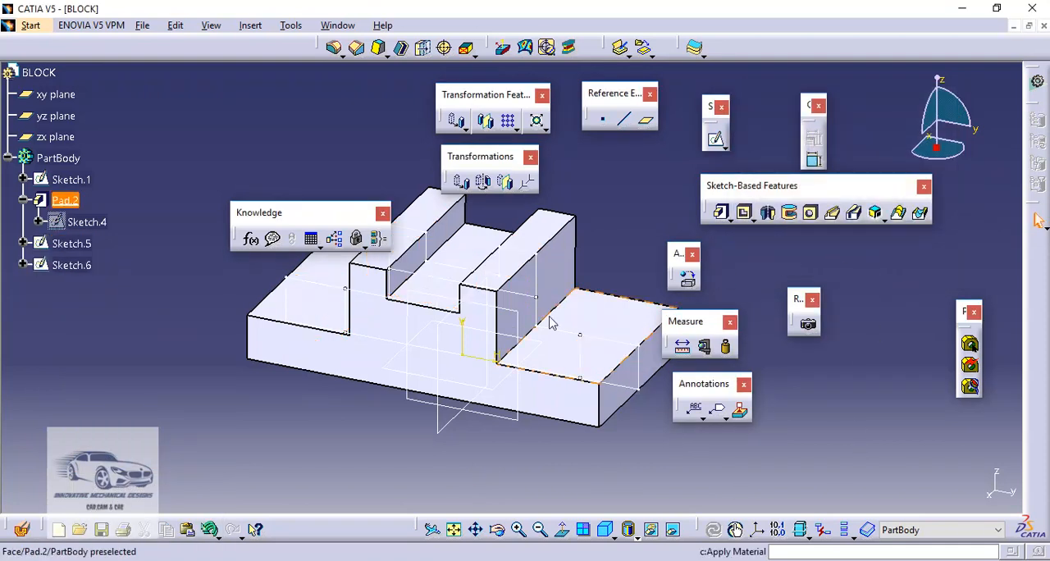
# Delete the leftover pocket profiles Sketch.5 and Sketch.6
pyautogui.click(78, 265)
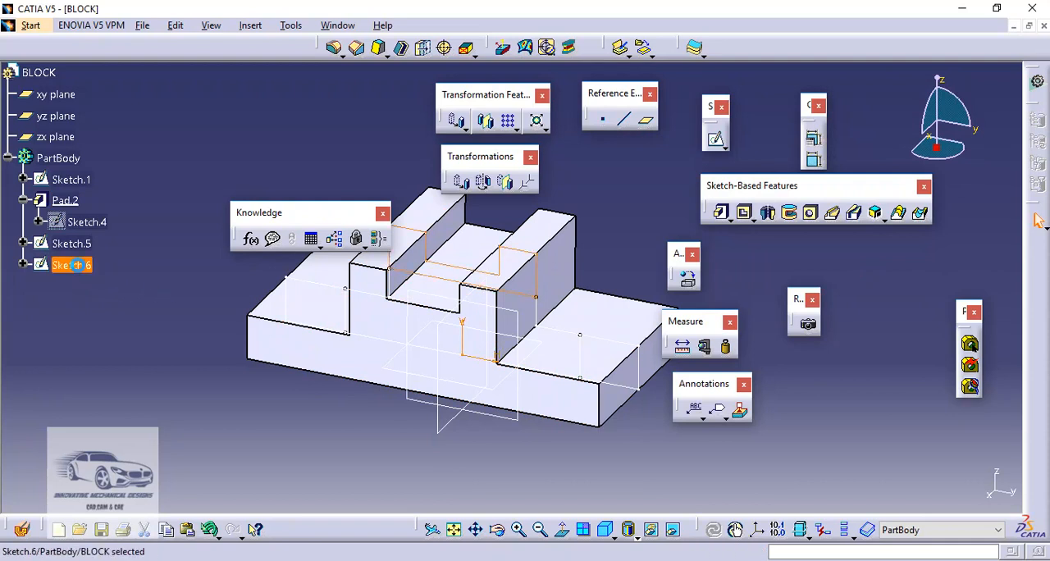
pyautogui.keyDown('ctrl'); pyautogui.click(84, 251); pyautogui.keyUp('ctrl')
pyautogui.rightClick(85, 250)
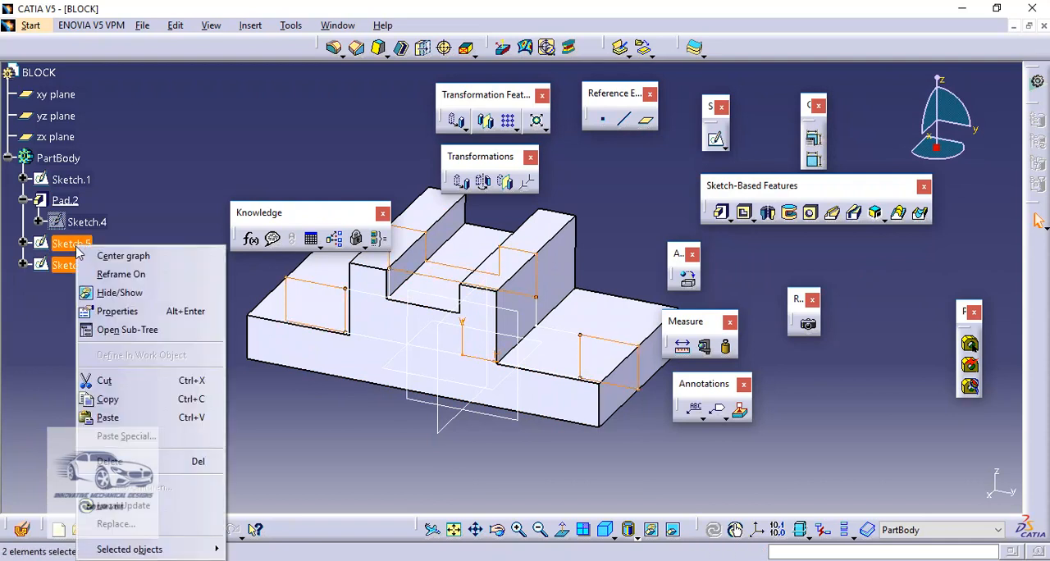
pyautogui.click(115, 461)
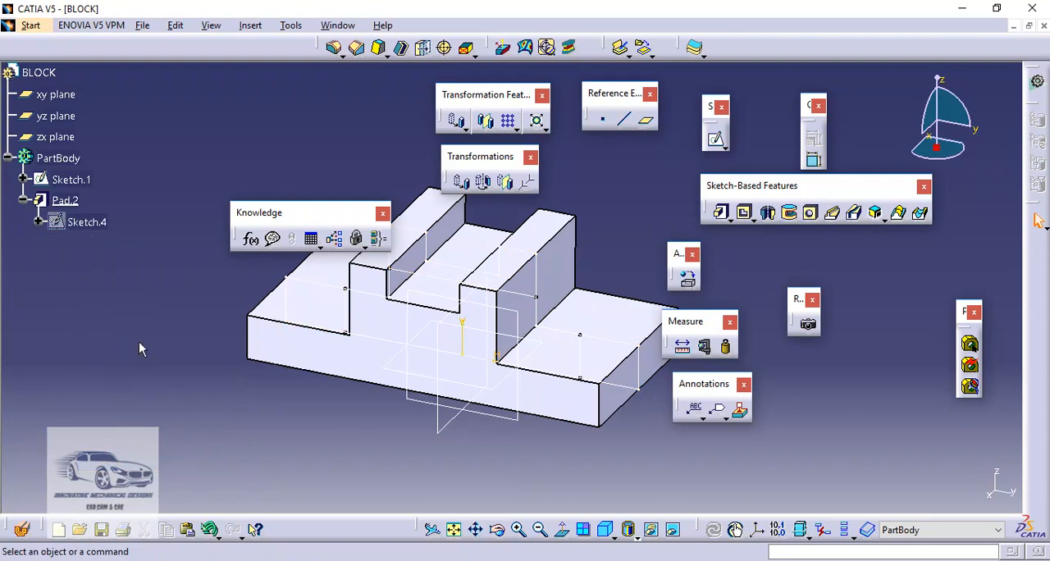
# Delete Pad.2 and its leftover profile Sketch.4 so that only Sketch.1 remains in the PartBody
pyautogui.click(75, 202)
pyautogui.rightClick(75, 203)
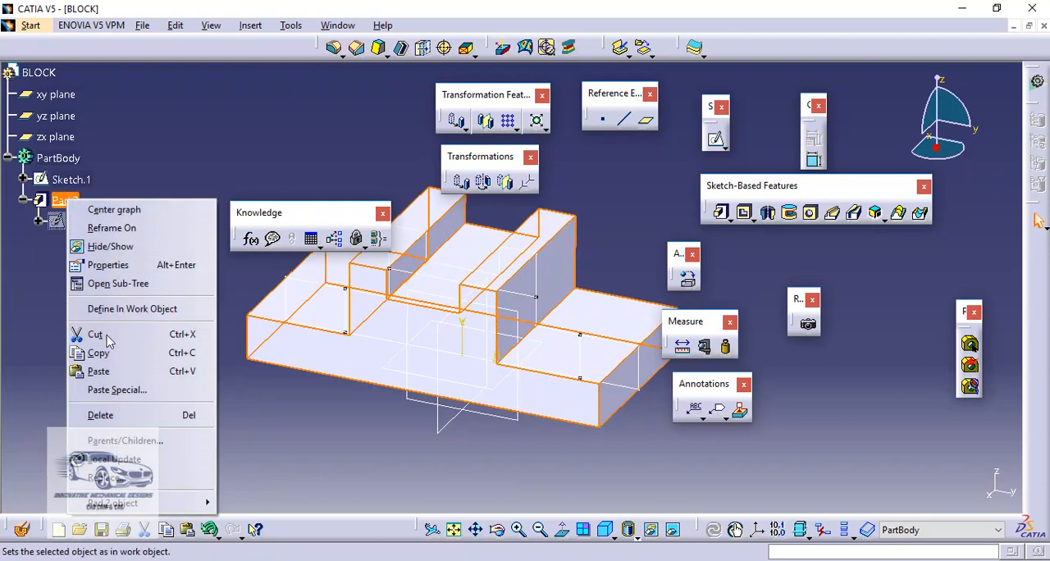
pyautogui.click(123, 417)
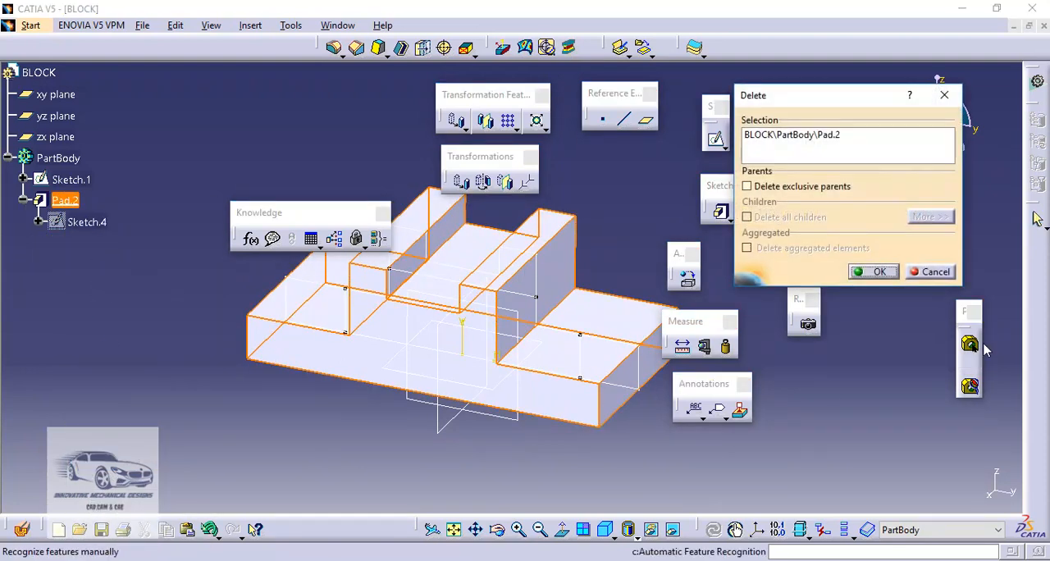
pyautogui.click(876, 272)
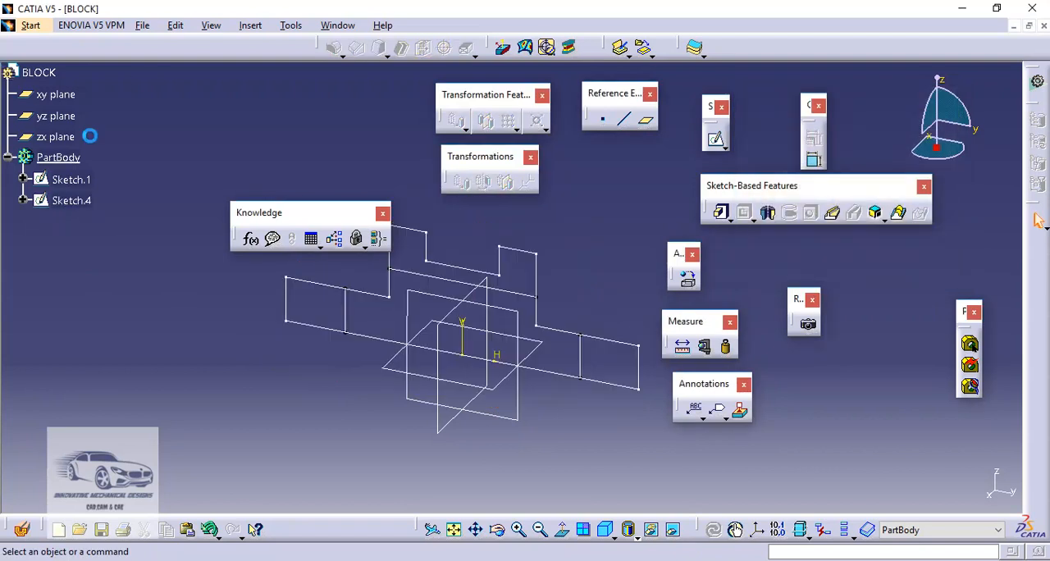
pyautogui.rightClick(81, 202)
pyautogui.click(139, 416)
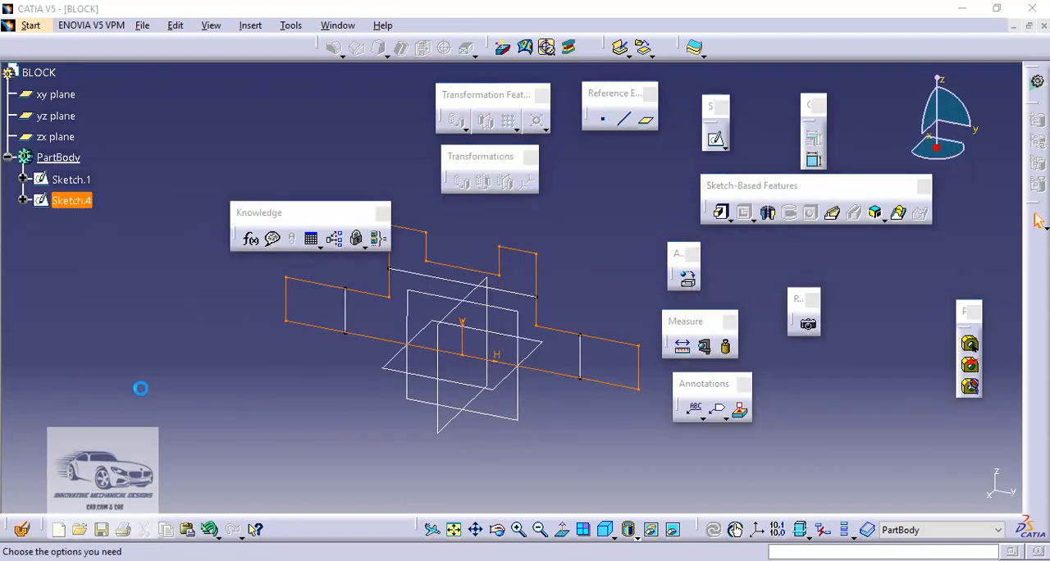
pyautogui.click(874, 272)
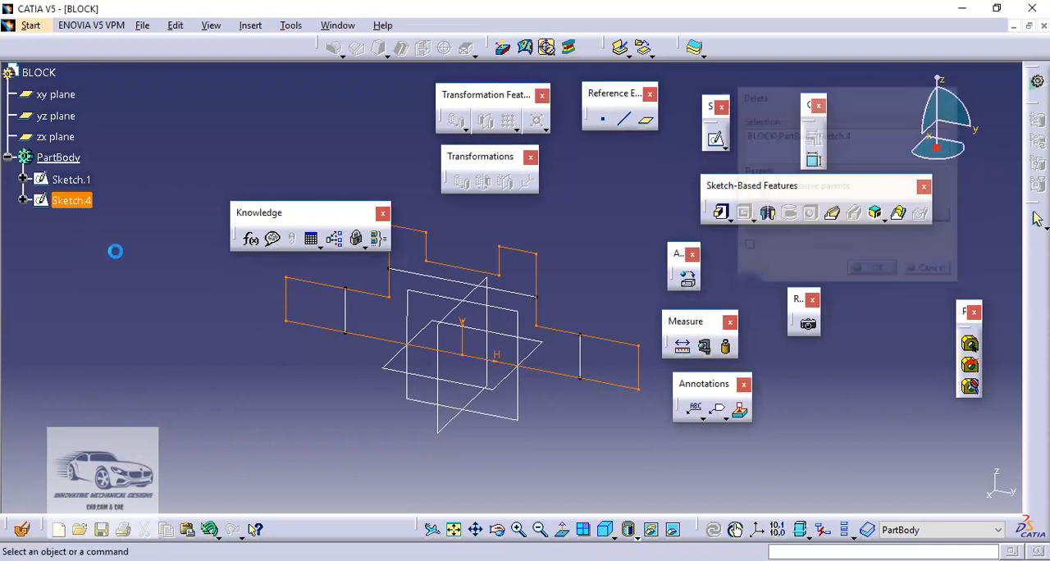
# Edit Sketch.1, delete its inner horizontal line and the two inner vertical lines in the base, and exit the sketch
pyautogui.doubleClick(81, 182)
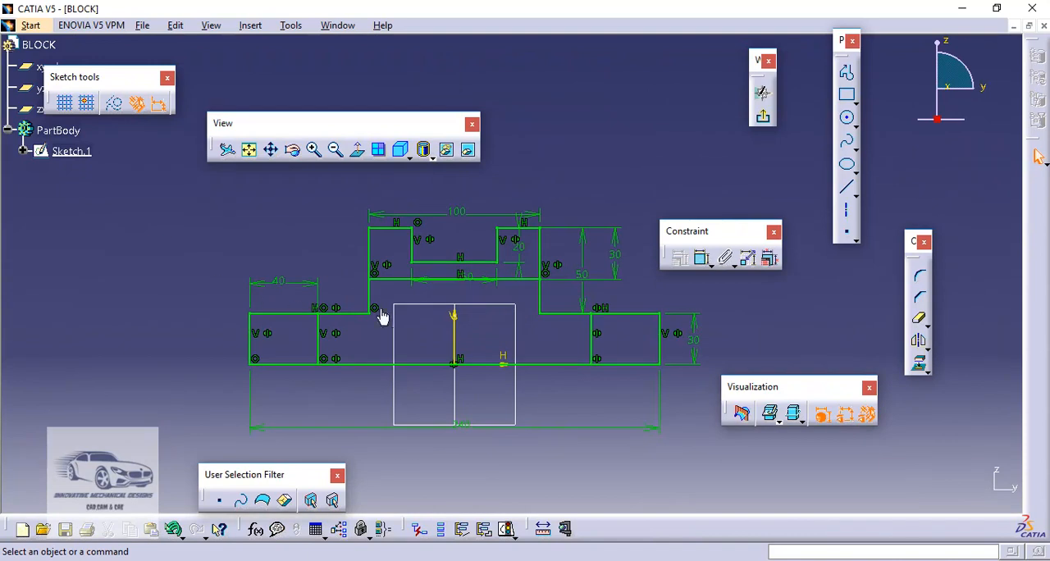
pyautogui.click(392, 280)
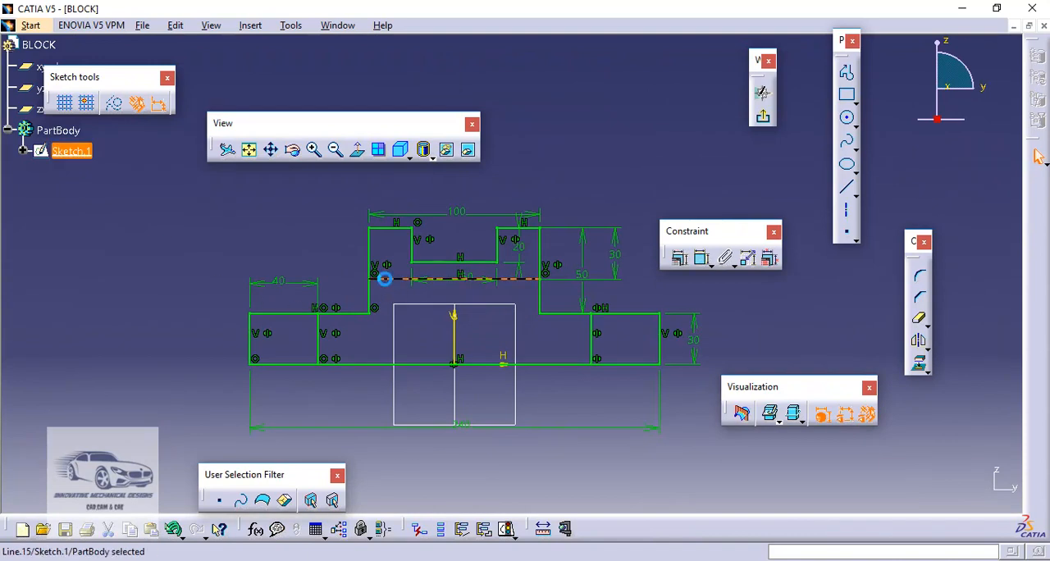
pyautogui.press('Delete')
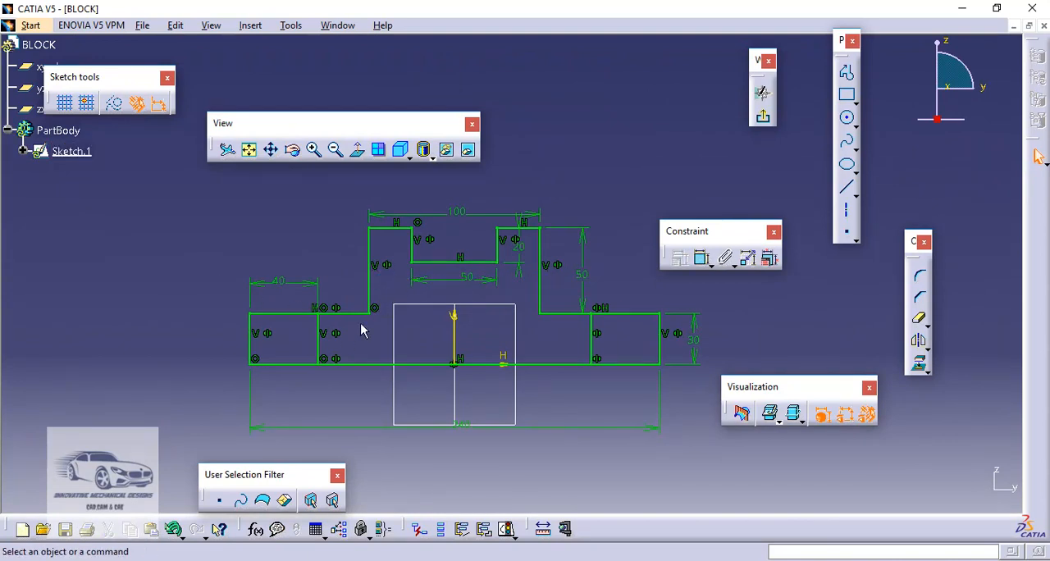
pyautogui.click(320, 354)
pyautogui.press('Delete')
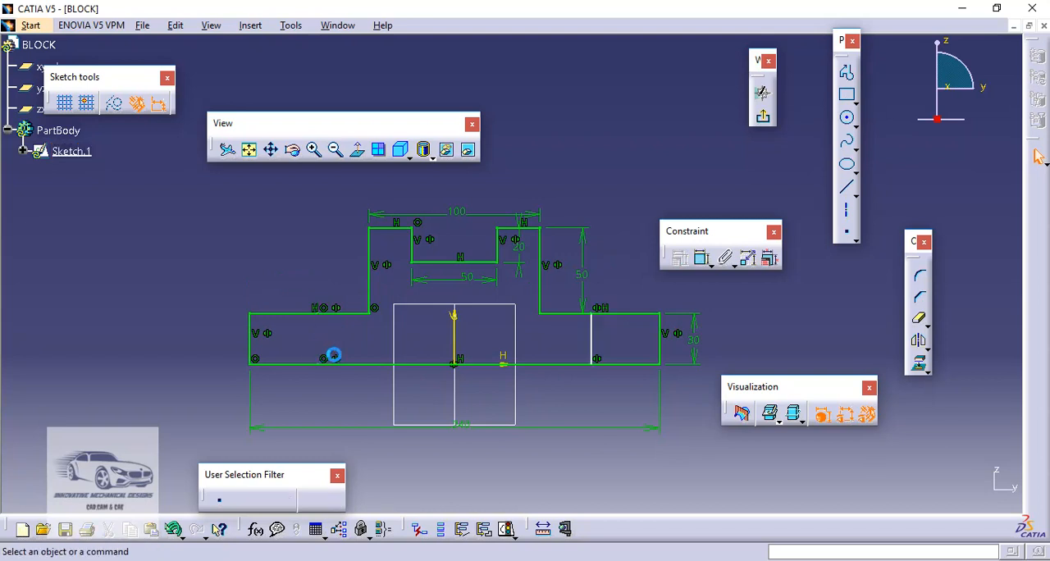
pyautogui.click(592, 344)
pyautogui.press('Delete')
pyautogui.click(764, 122)
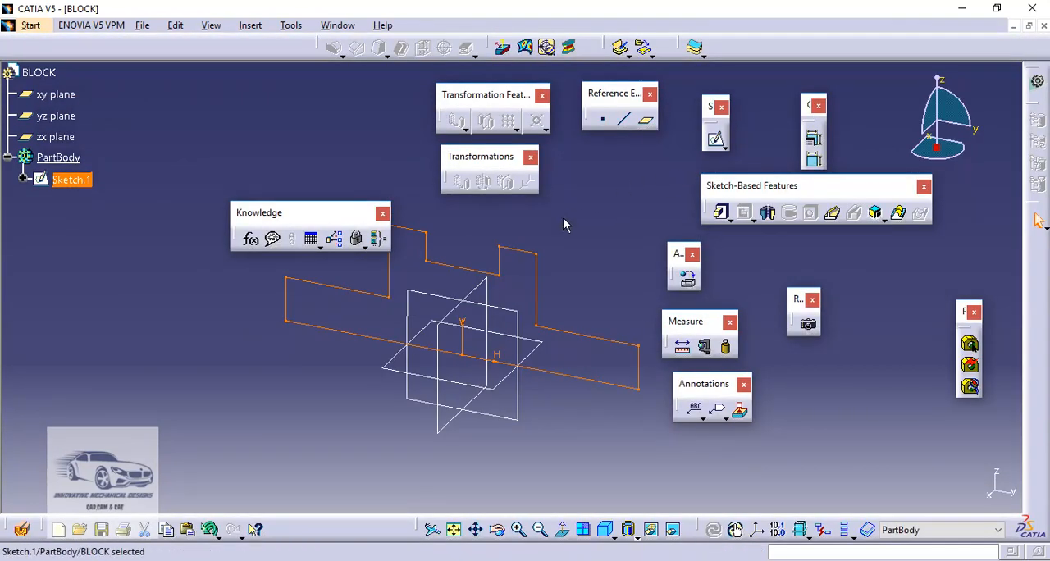
# Start a sketch on the zx plane and draw a closed rectangular profile about 225 mm wide and 98 mm high with its base on the horizontal axis
pyautogui.click(562, 227)
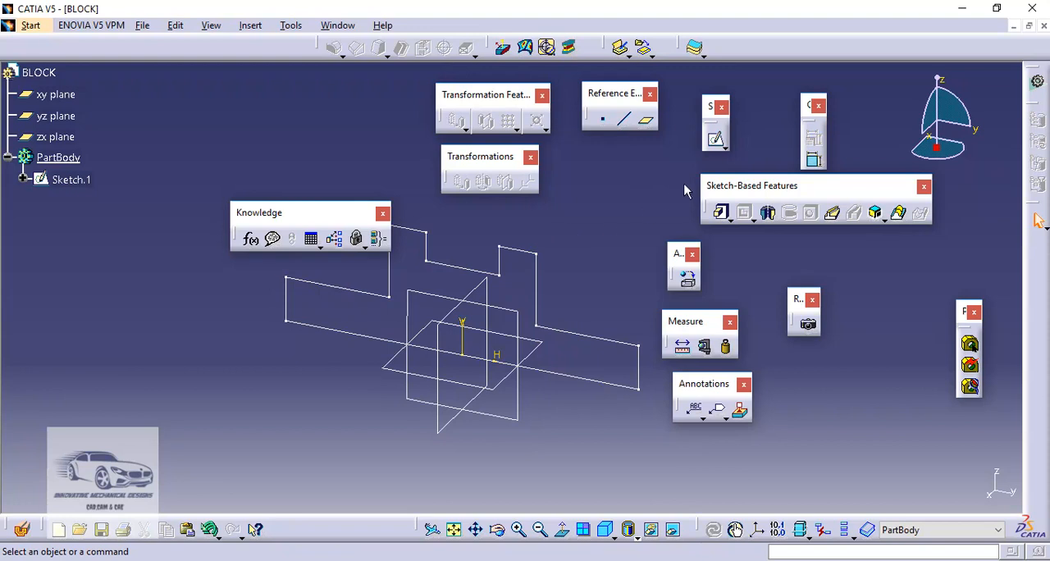
pyautogui.click(716, 142)
pyautogui.click(484, 287)
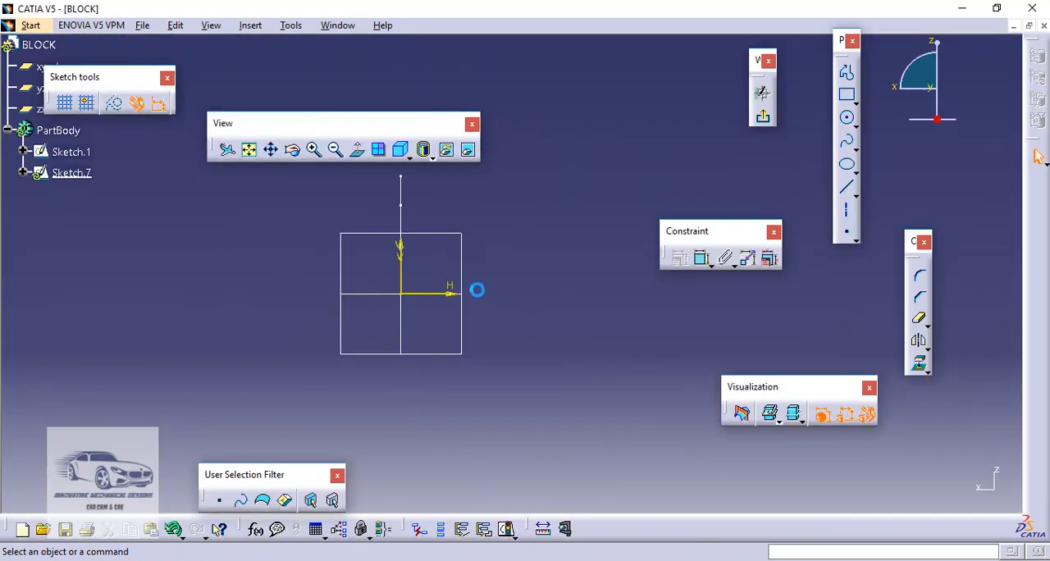
pyautogui.moveTo(505, 240); pyautogui.dragTo(524, 300, button='middle')
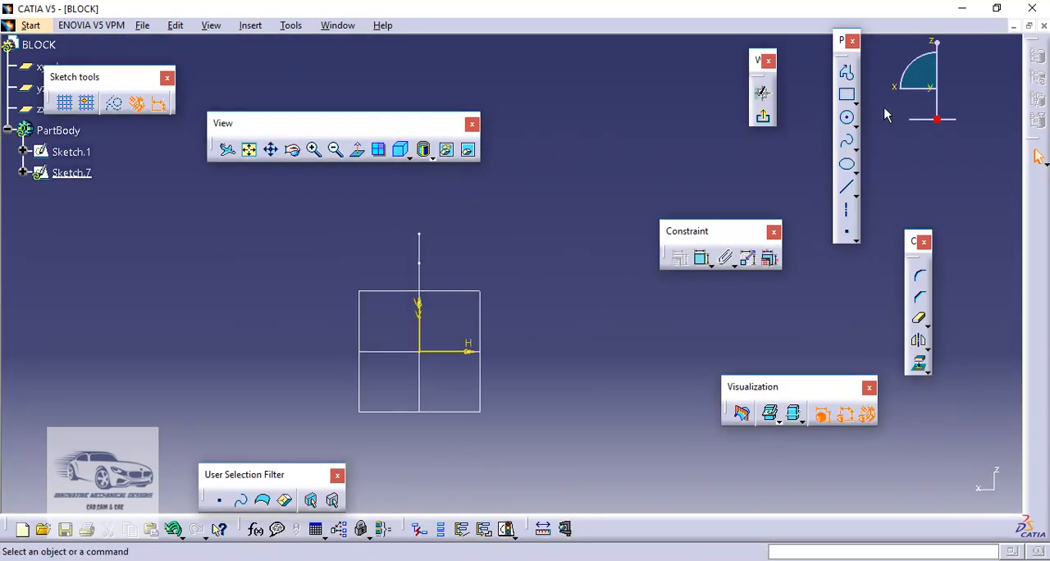
pyautogui.click(848, 74)
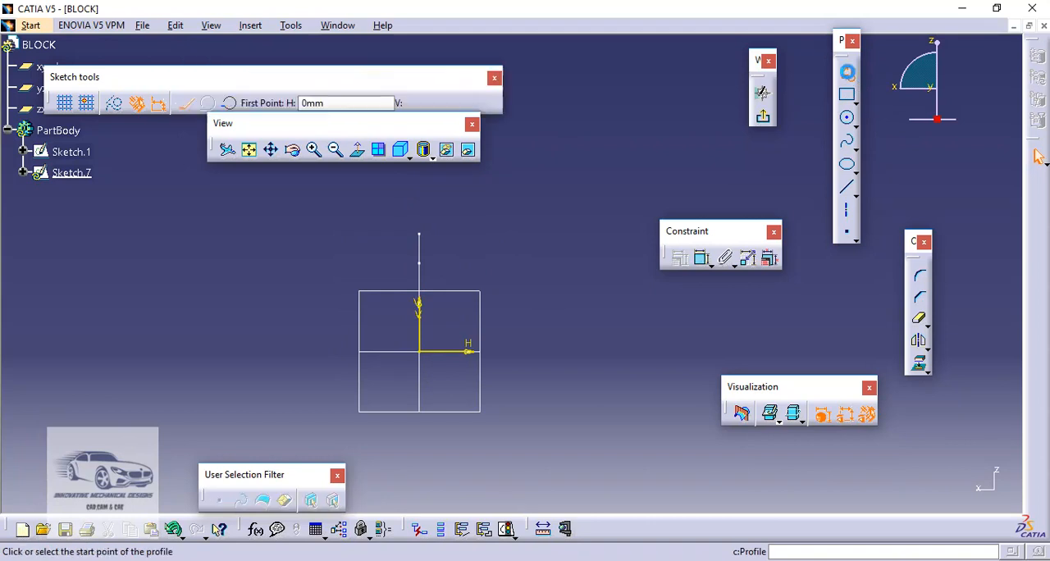
pyautogui.click(255, 354)
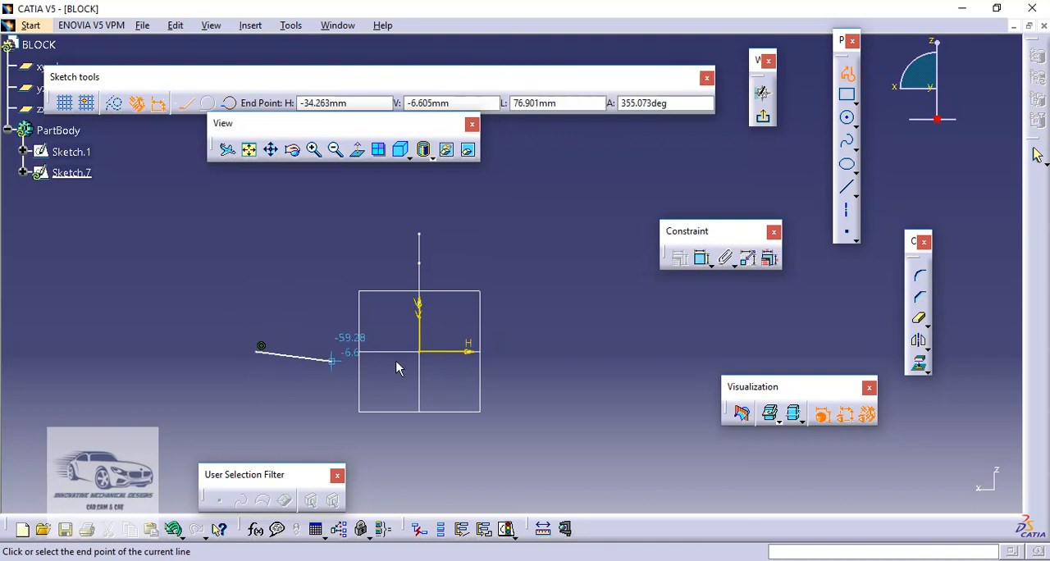
pyautogui.click(588, 352)
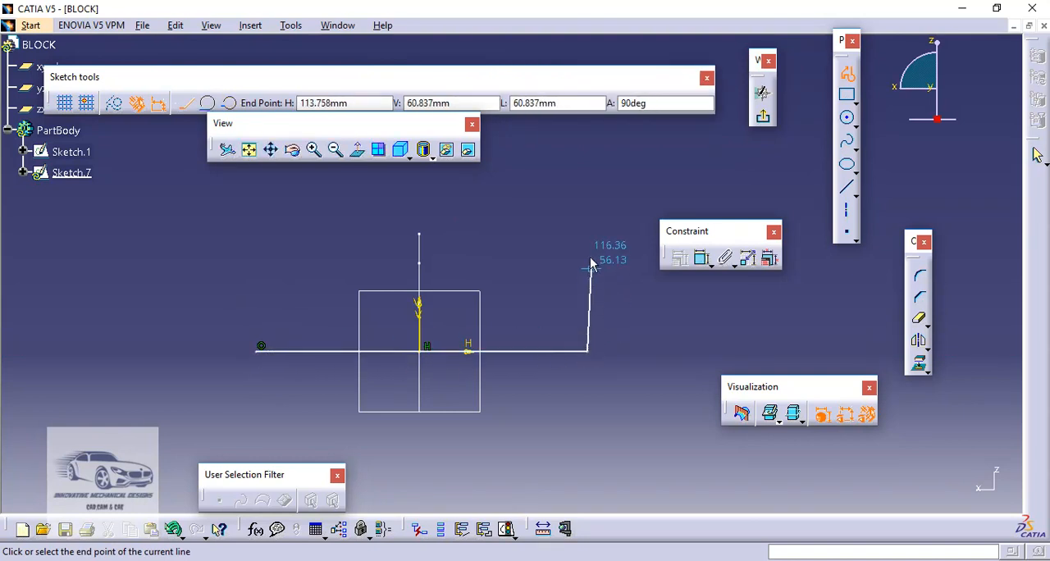
pyautogui.click(586, 207)
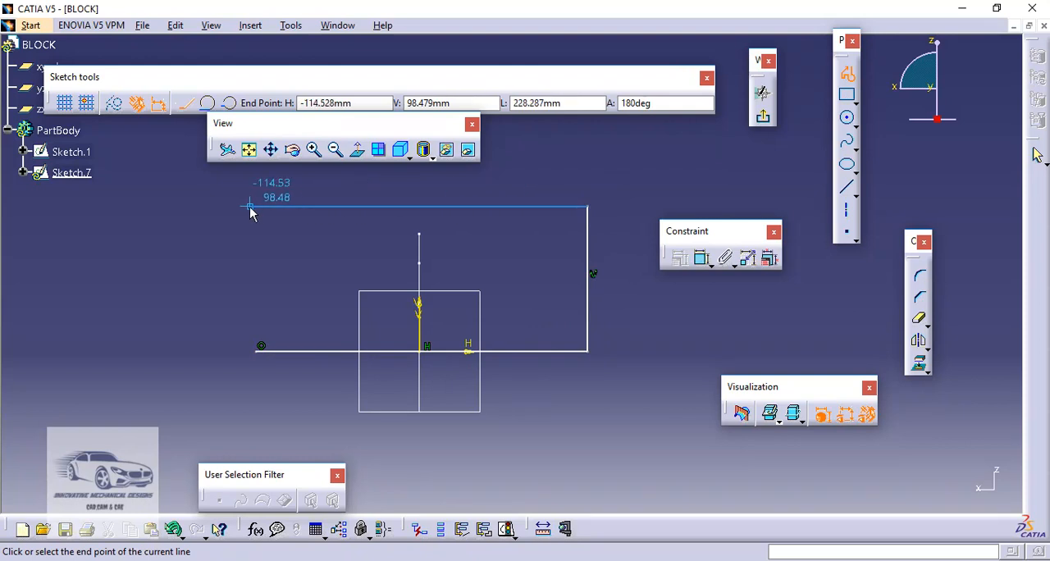
pyautogui.click(258, 356)
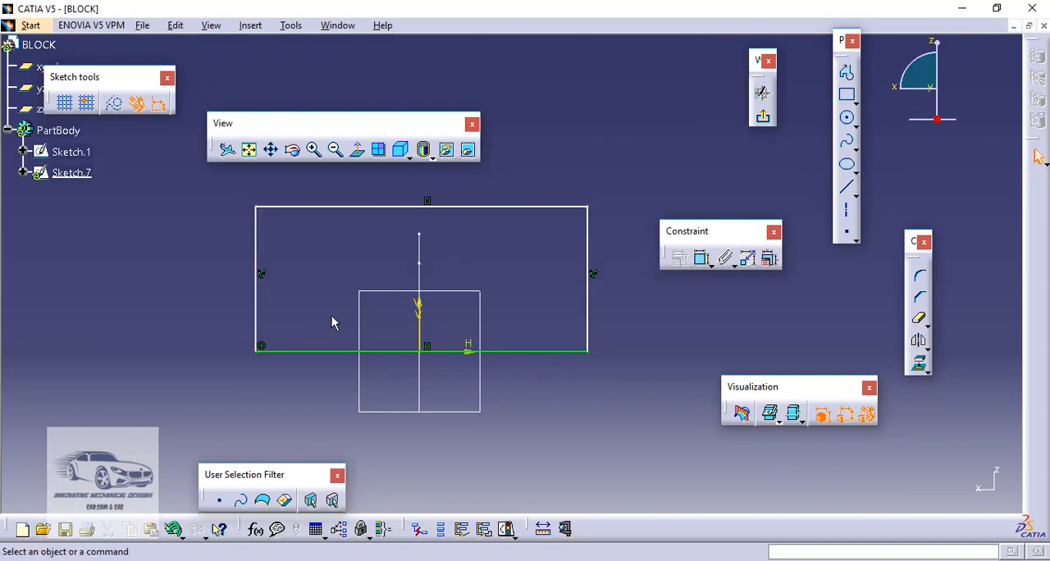
# Make the rectangle's two vertical sides symmetric about the central vertical line of Sketch.1, and move the base line slightly to test the constraint
pyautogui.click(258, 311)
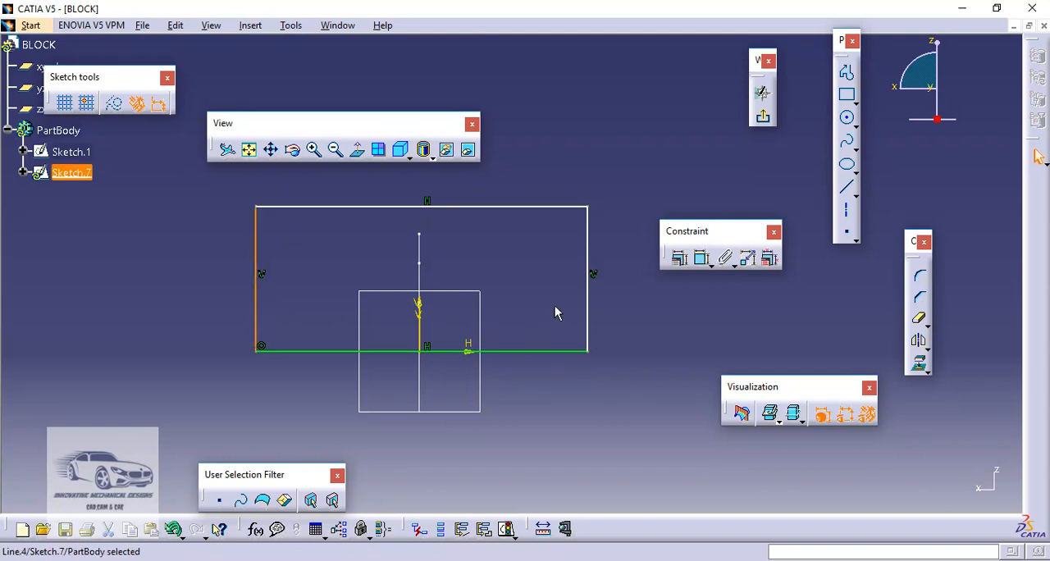
pyautogui.keyDown('ctrl'); pyautogui.click(587, 297); pyautogui.keyUp('ctrl')
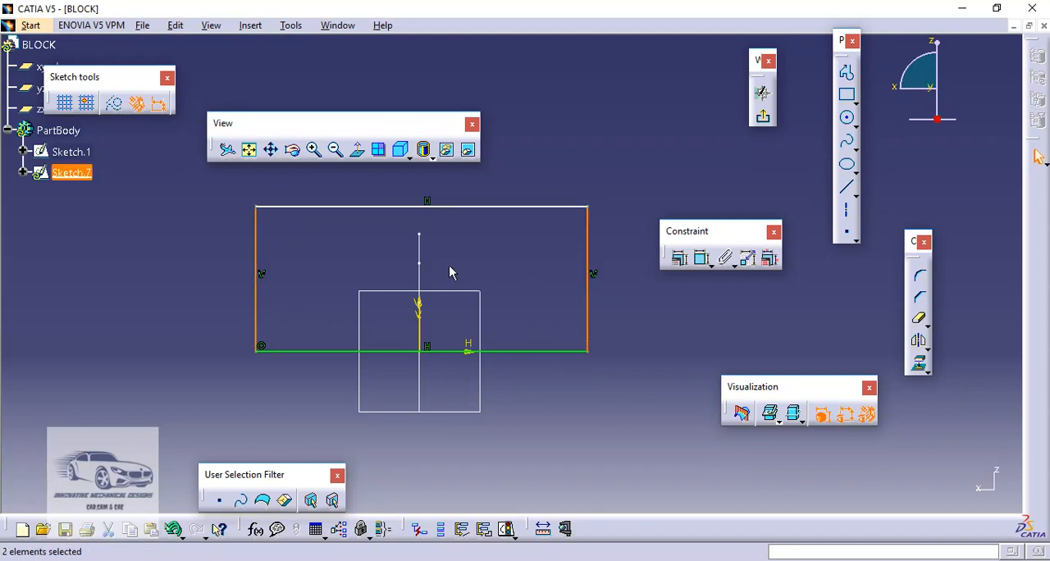
pyautogui.keyDown('ctrl'); pyautogui.click(419, 247); pyautogui.keyUp('ctrl')
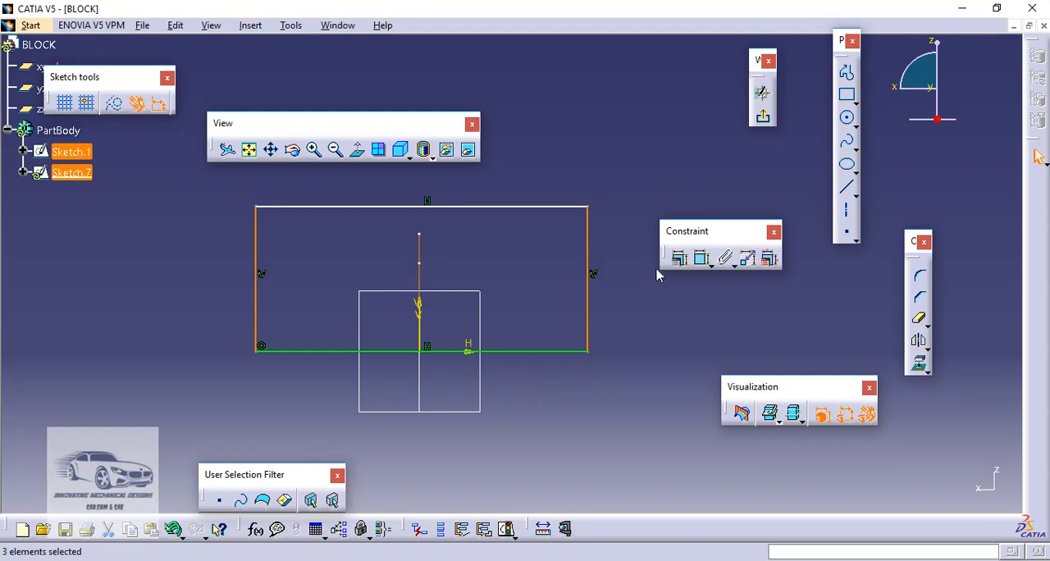
pyautogui.click(679, 259)
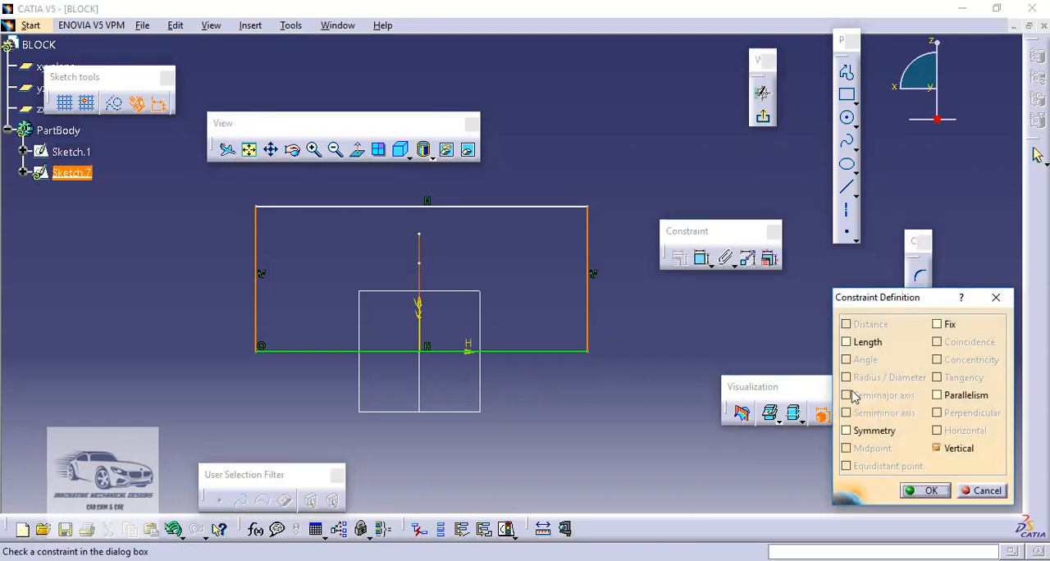
pyautogui.click(858, 435)
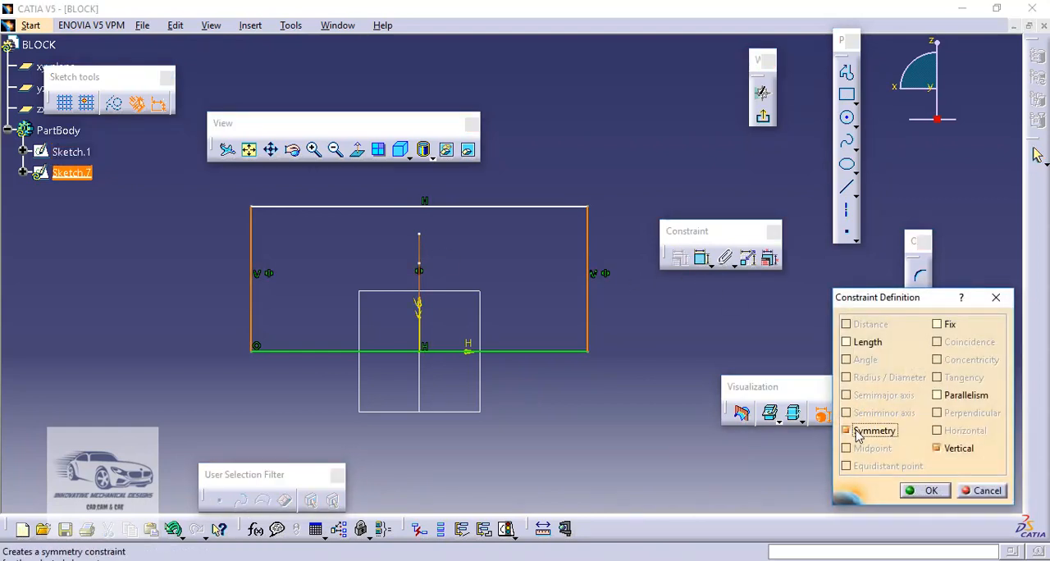
pyautogui.click(930, 491)
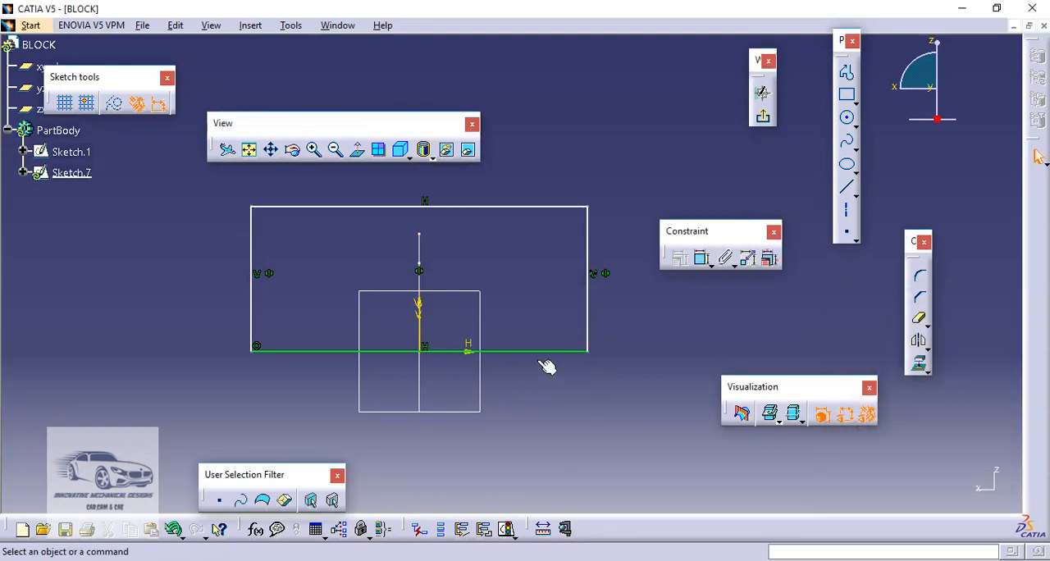
pyautogui.moveTo(538, 355)
pyautogui.mouseDown()
pyautogui.moveTo(548, 342)
pyautogui.moveTo(534, 348)
pyautogui.mouseUp()
pyautogui.click(465, 249)
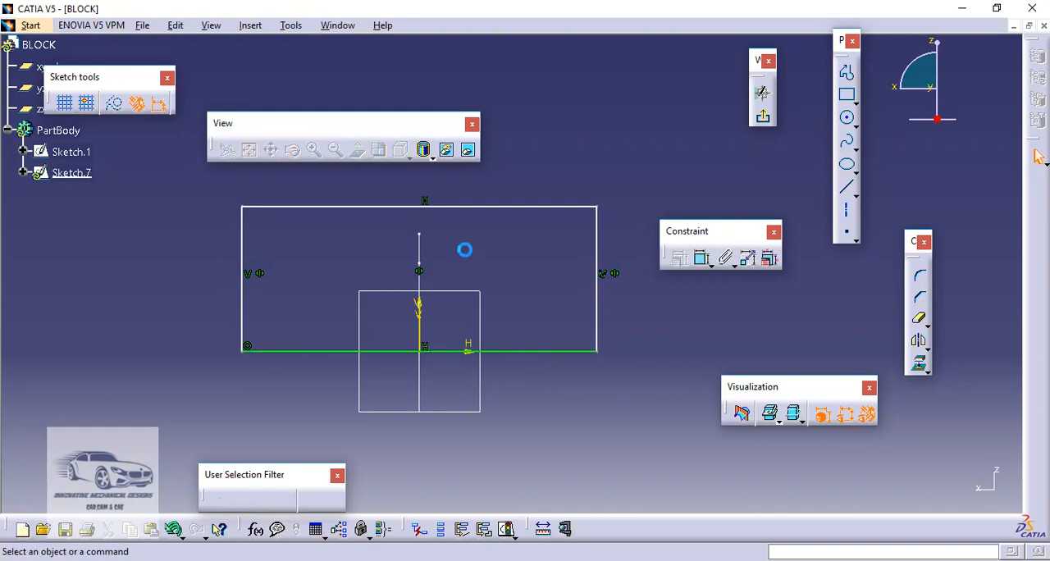
# Make the rectangle's upper horizontal line coincident with the upper end point of Sketch.1's central vertical line
pyautogui.click(444, 207)
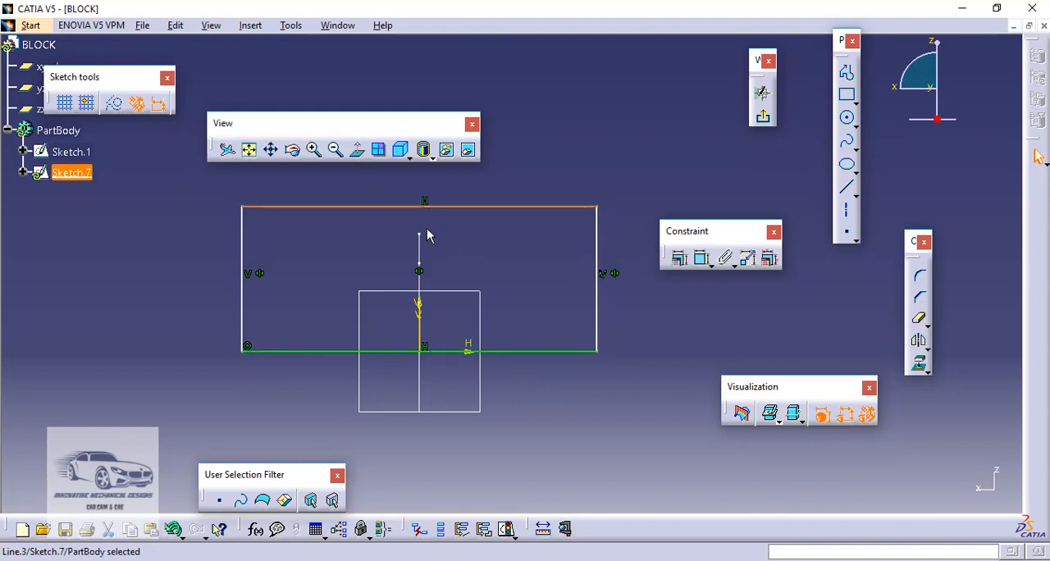
pyautogui.keyDown('ctrl'); pyautogui.click(425, 238); pyautogui.keyUp('ctrl')
pyautogui.click(678, 258)
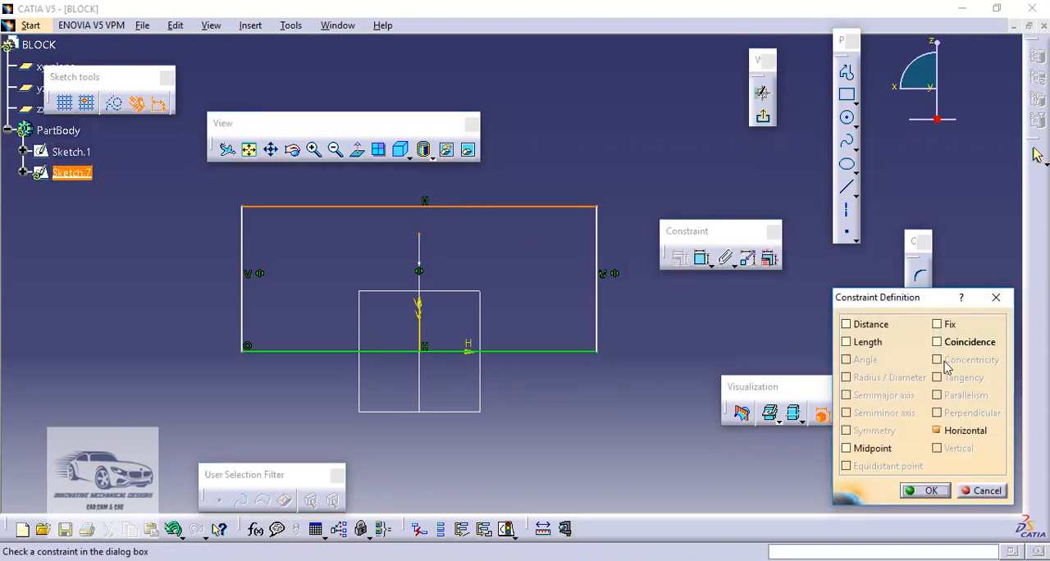
pyautogui.click(939, 344)
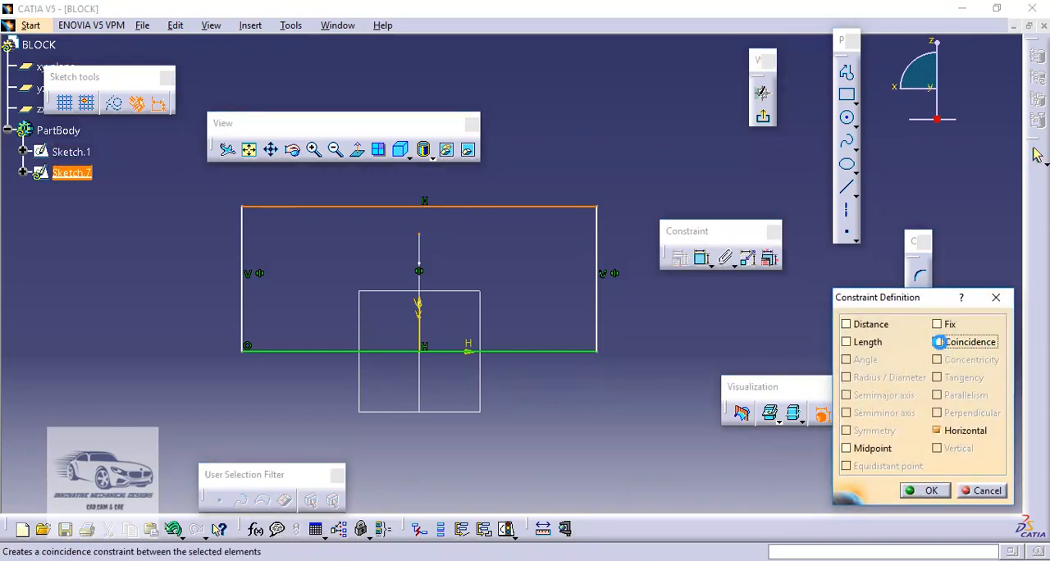
pyautogui.click(922, 491)
# Draw a three-line U-shaped notch about 118 mm wide and 38.5 mm deep, starting and ending on the rectangle's upper line
pyautogui.click(848, 95)
pyautogui.click(848, 79)
pyautogui.click(849, 76)
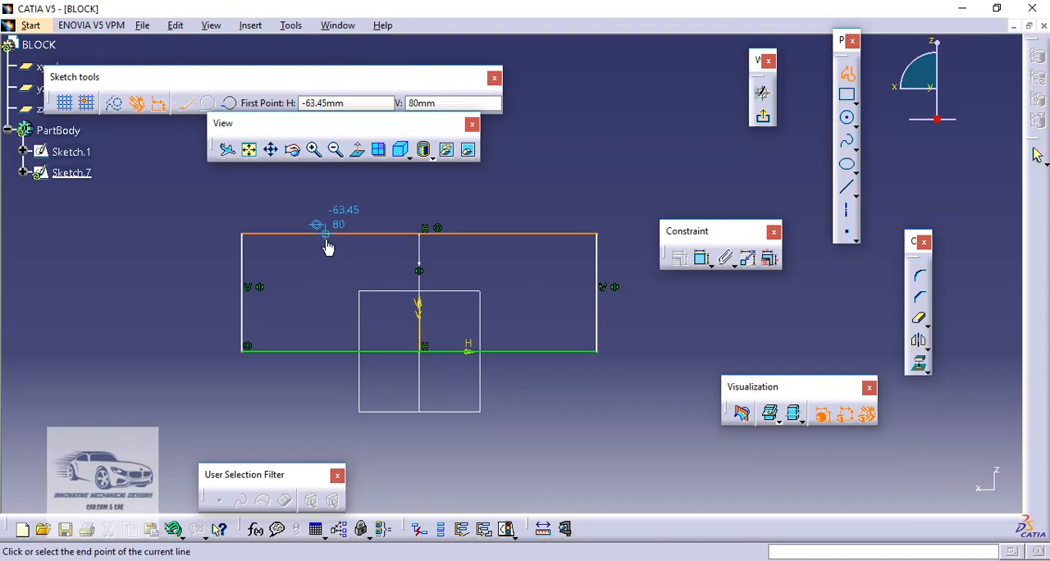
pyautogui.click(328, 241)
pyautogui.click(326, 291)
pyautogui.click(501, 290)
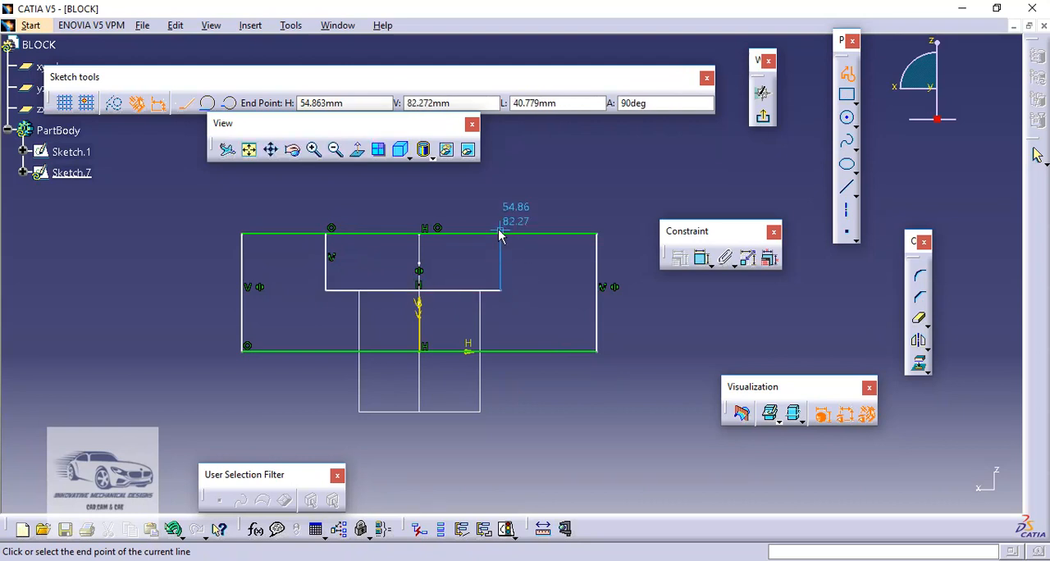
pyautogui.click(500, 235)
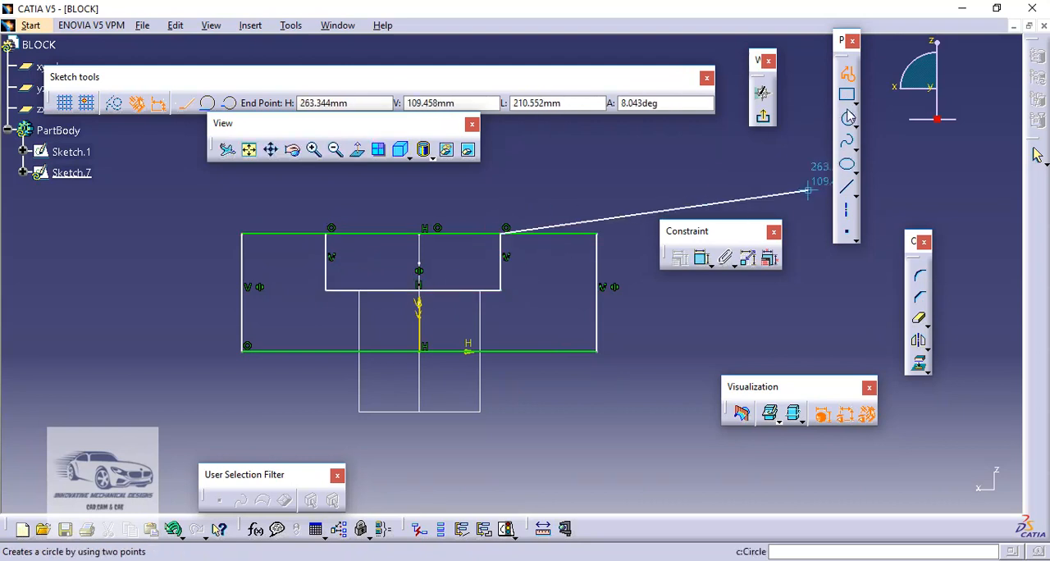
pyautogui.click(845, 76)
pyautogui.click(631, 135)
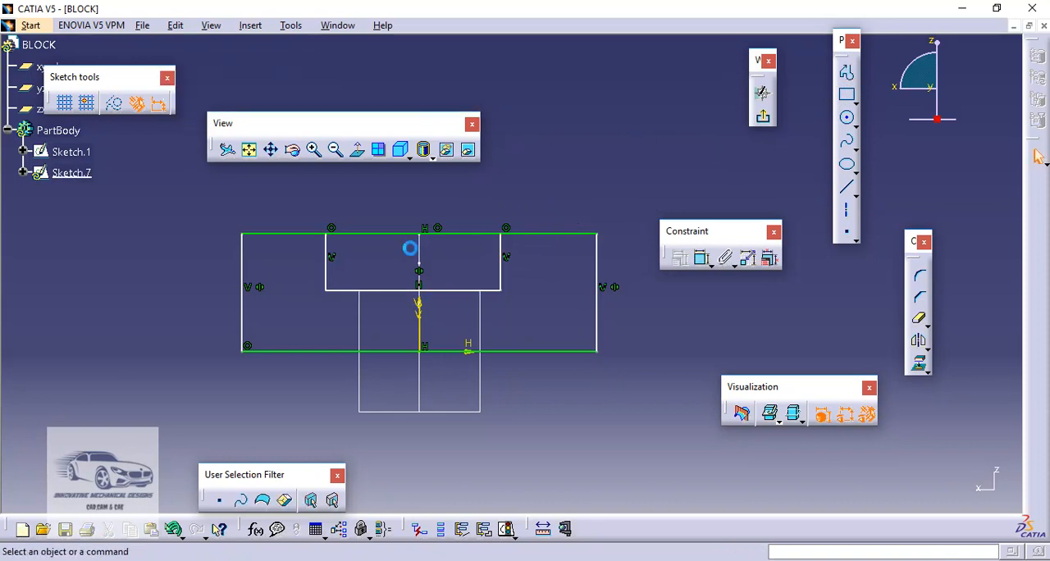
# Make the notch's two vertical sides symmetric about the sketch's vertical axis
pyautogui.click(327, 276)
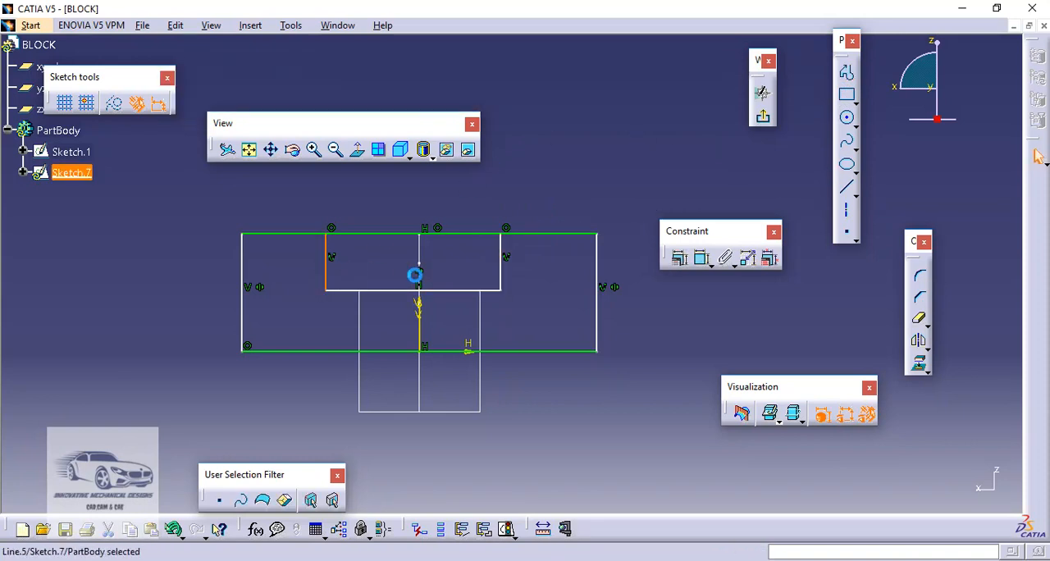
pyautogui.keyDown('ctrl'); pyautogui.click(501, 271); pyautogui.keyUp('ctrl')
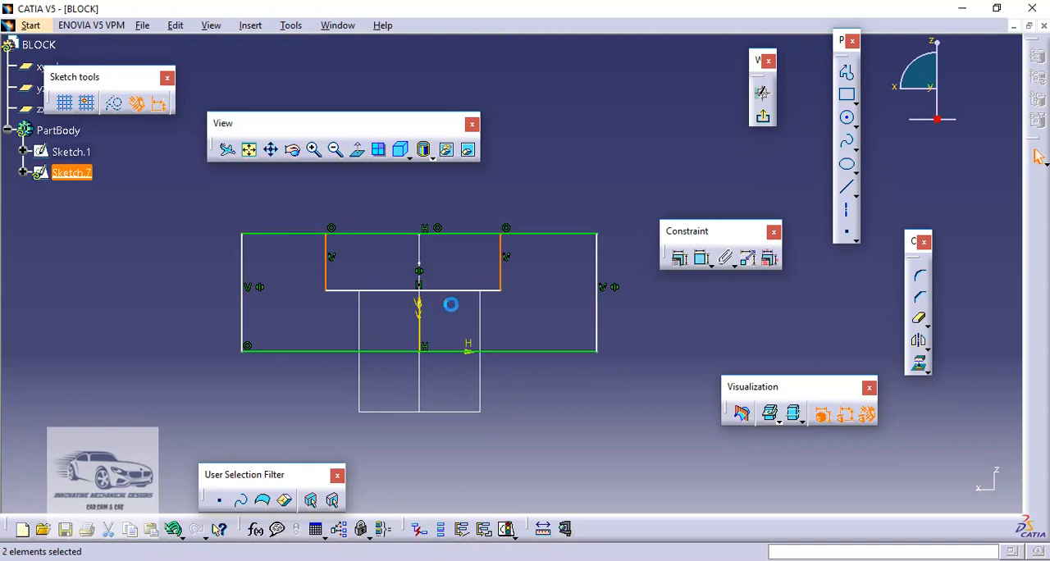
pyautogui.keyDown('ctrl'); pyautogui.click(424, 334); pyautogui.keyUp('ctrl')
pyautogui.click(682, 260)
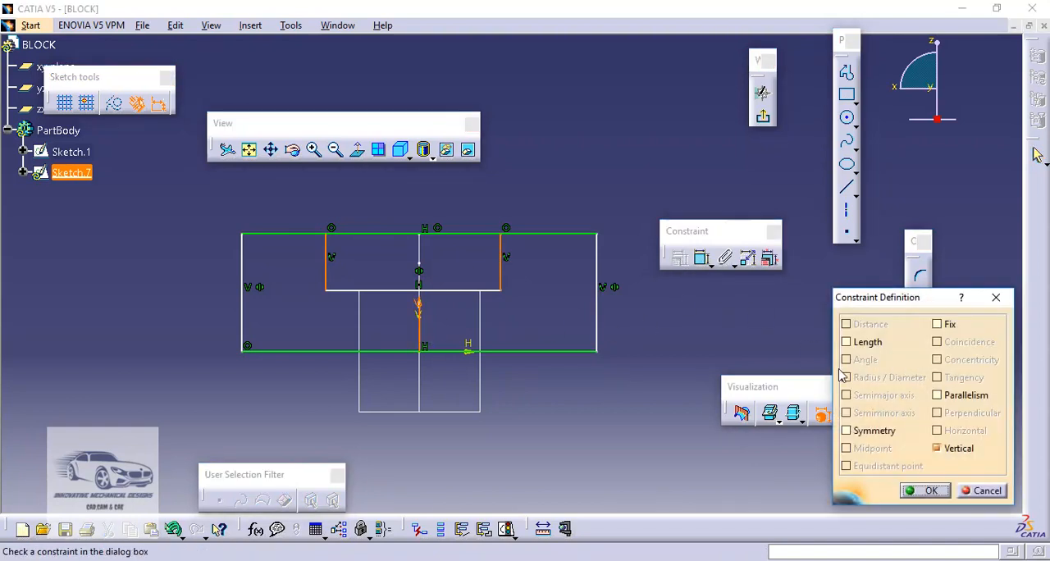
pyautogui.click(856, 436)
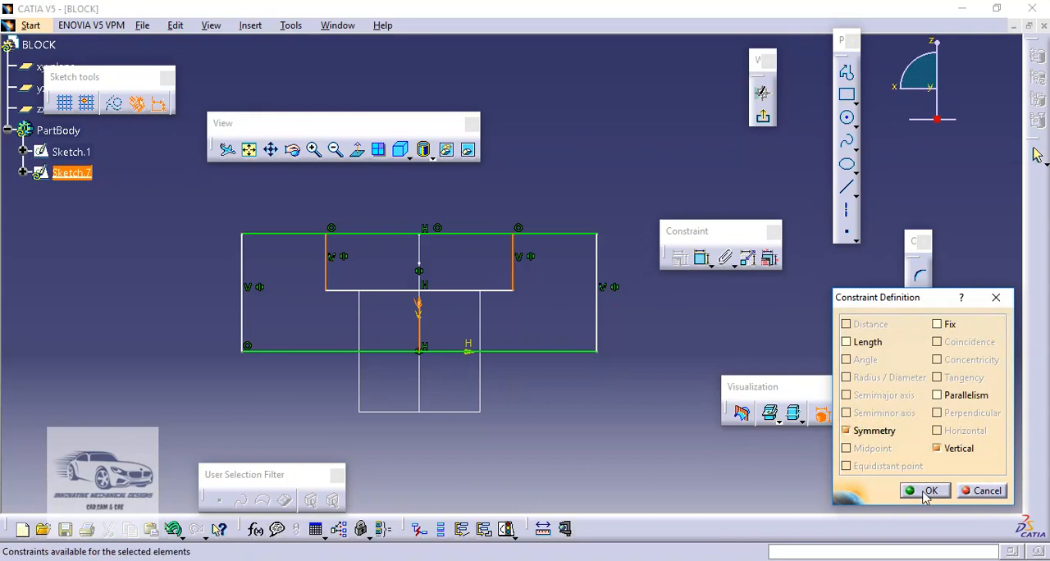
pyautogui.click(925, 489)
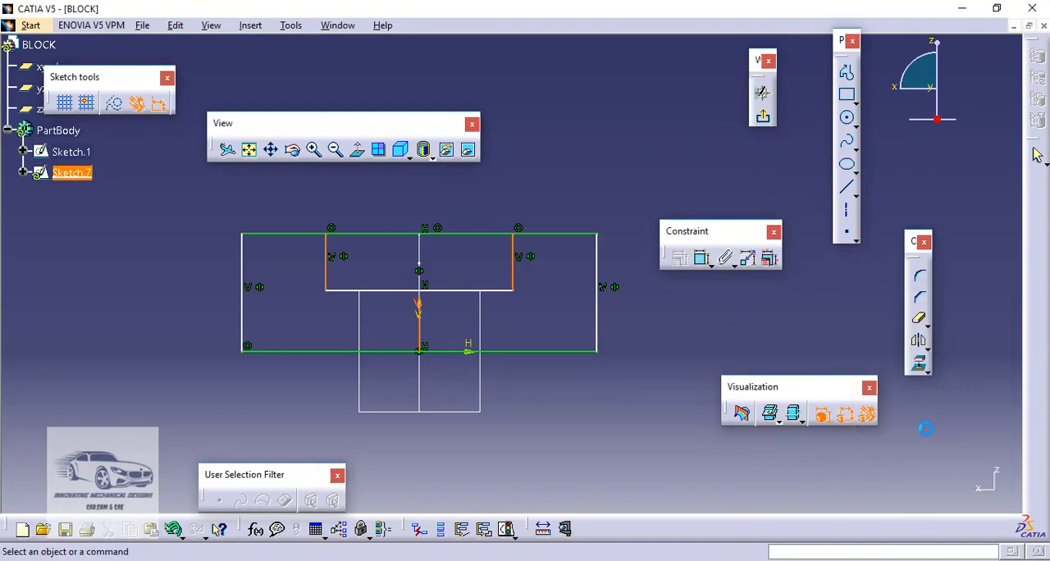
# Quick-trim the part of the rectangle's upper line that spans the notch opening
pyautogui.click(919, 319)
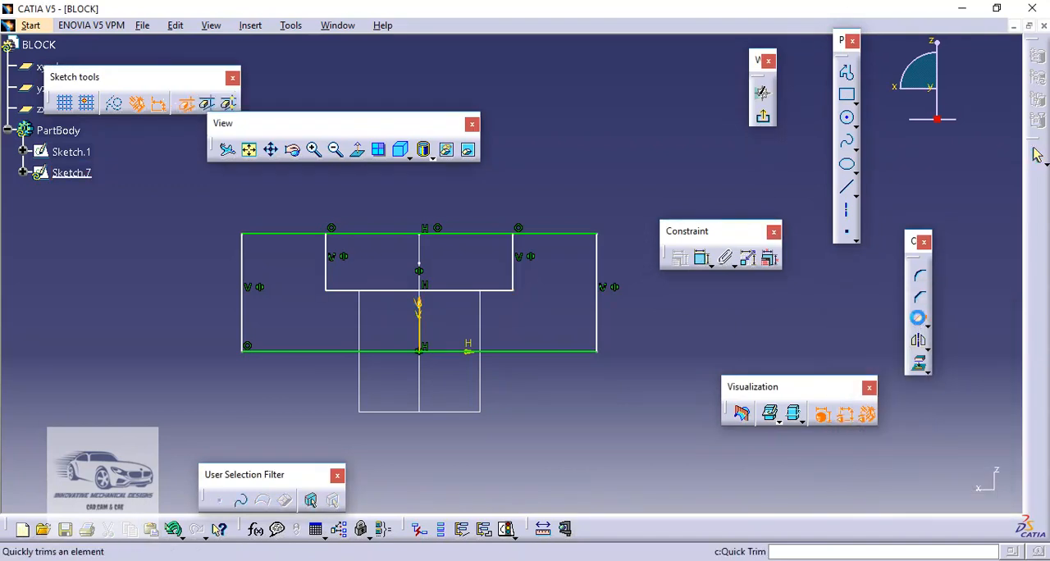
pyautogui.click(412, 234)
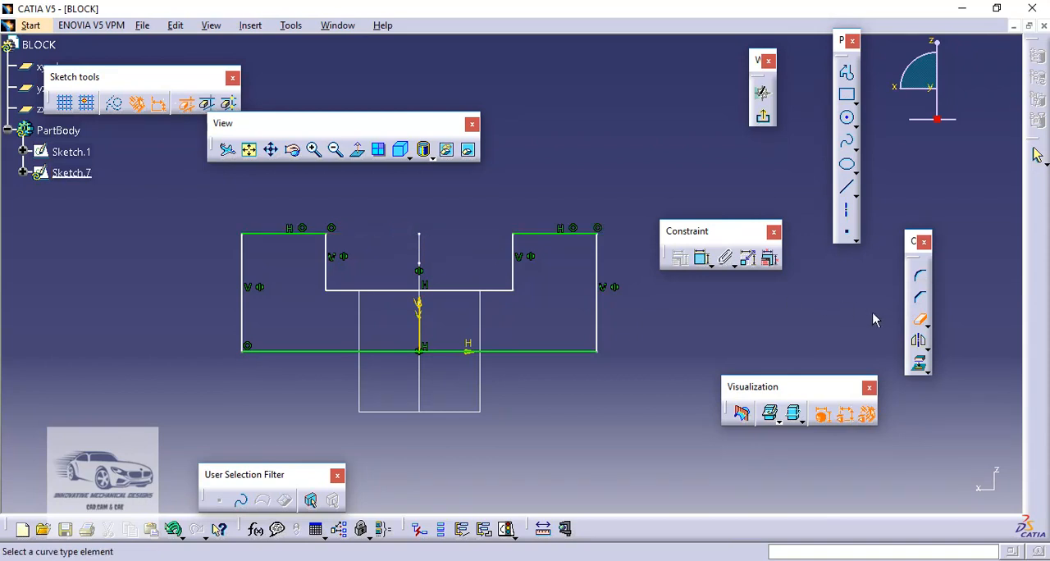
pyautogui.click(918, 322)
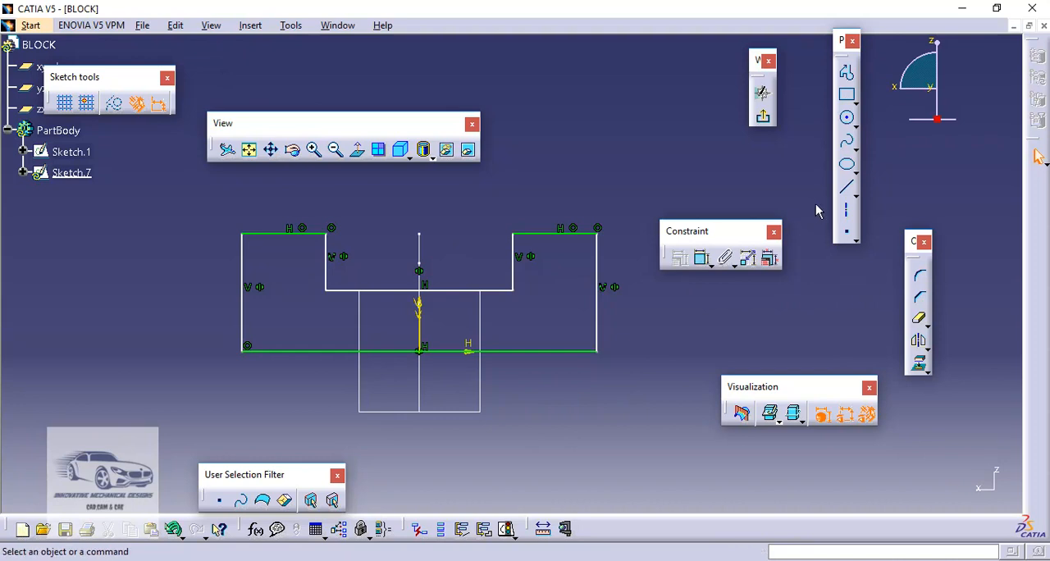
# Dimension the overall width of the profile along its base line
pyautogui.click(703, 261)
pyautogui.click(439, 353)
pyautogui.click(447, 388)
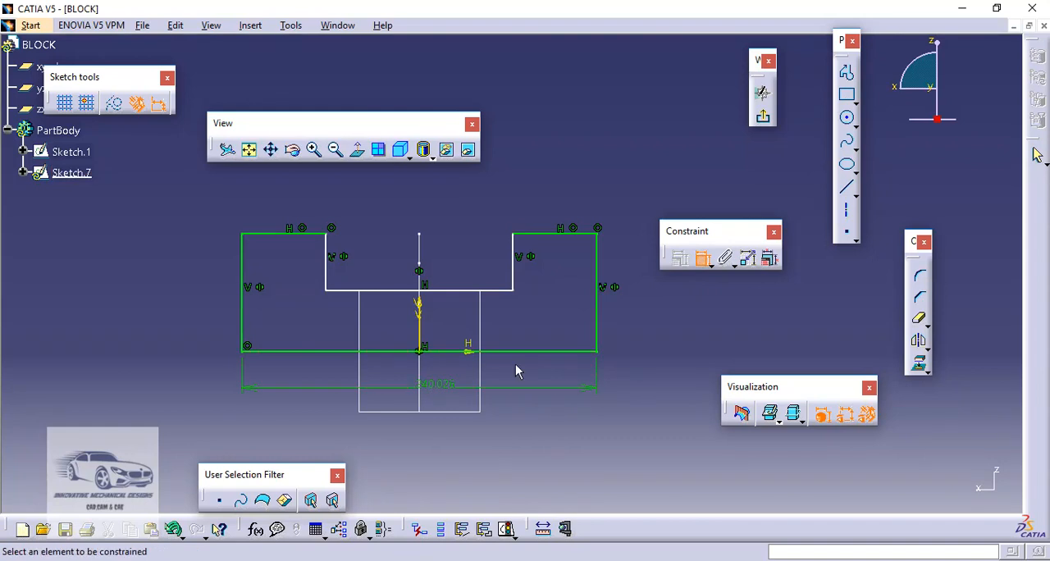
# Try to dimension the height of the profile's outer vertical side, and undo that dimension
pyautogui.click(598, 308)
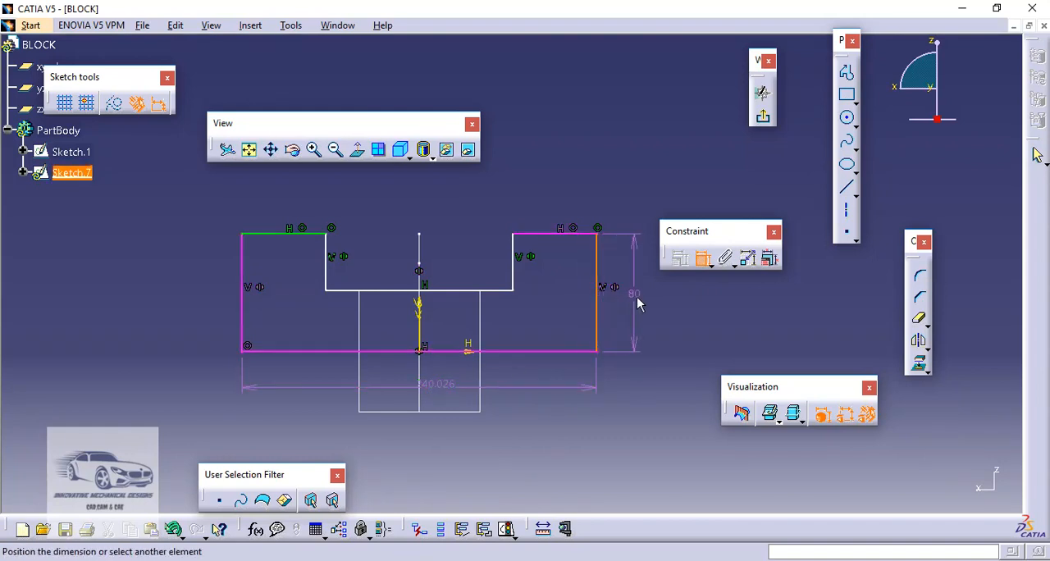
pyautogui.click(638, 304)
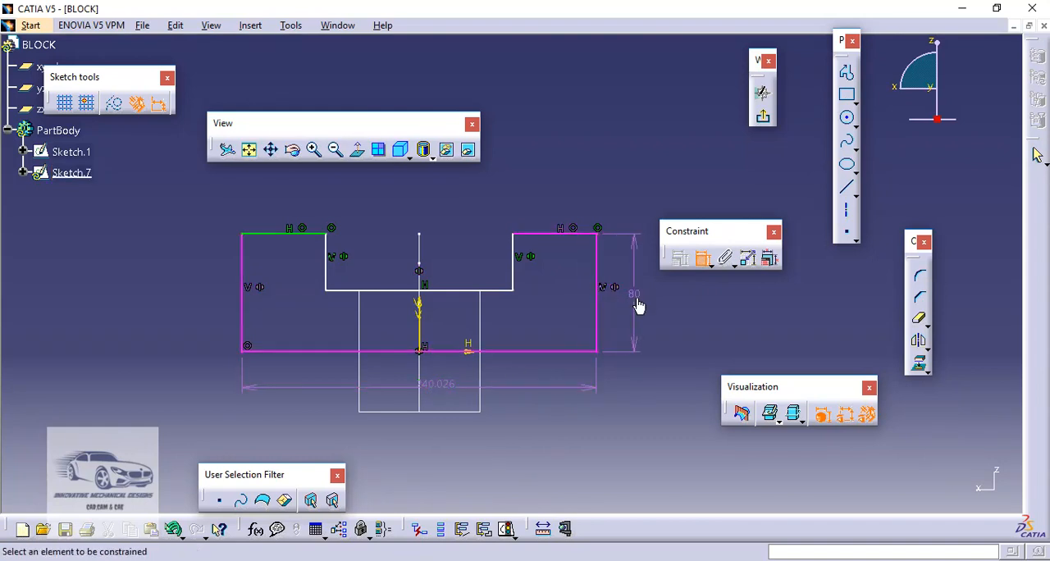
pyautogui.click(702, 259)
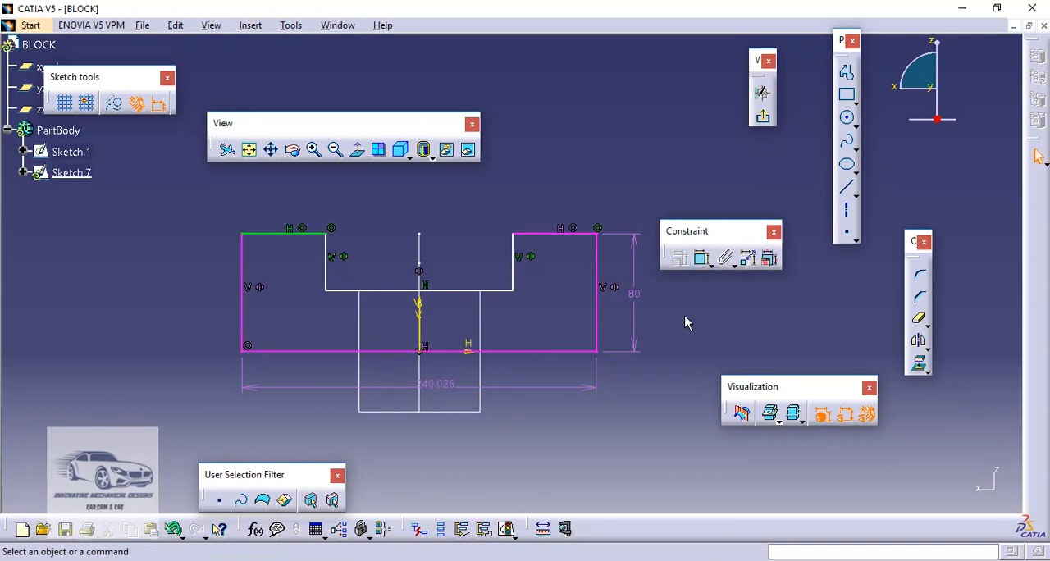
pyautogui.hotkey('ctrl', 'z')
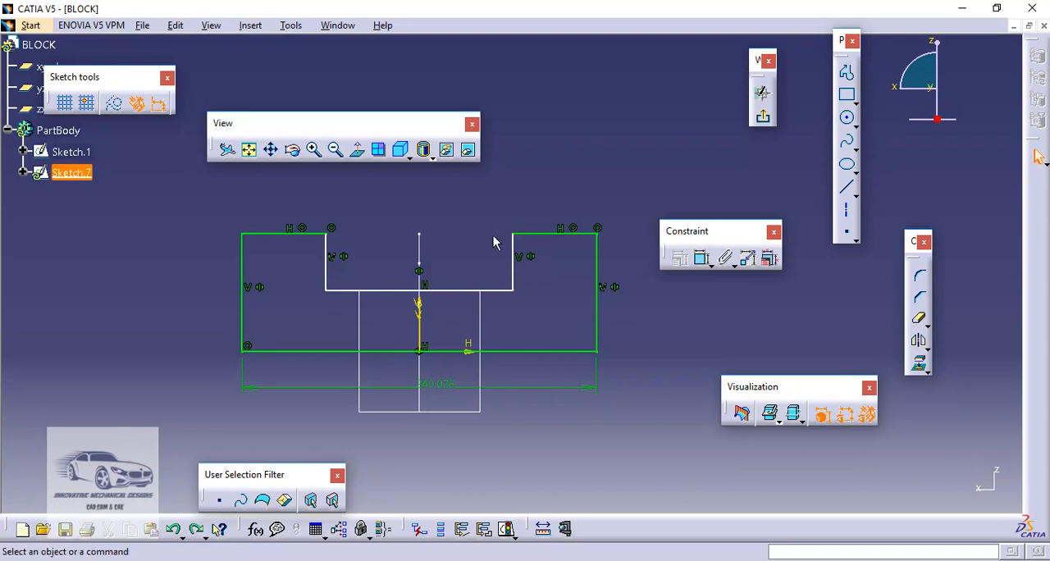
# Dimension the notch's width along its floor and its depth along one vertical side
pyautogui.click(702, 260)
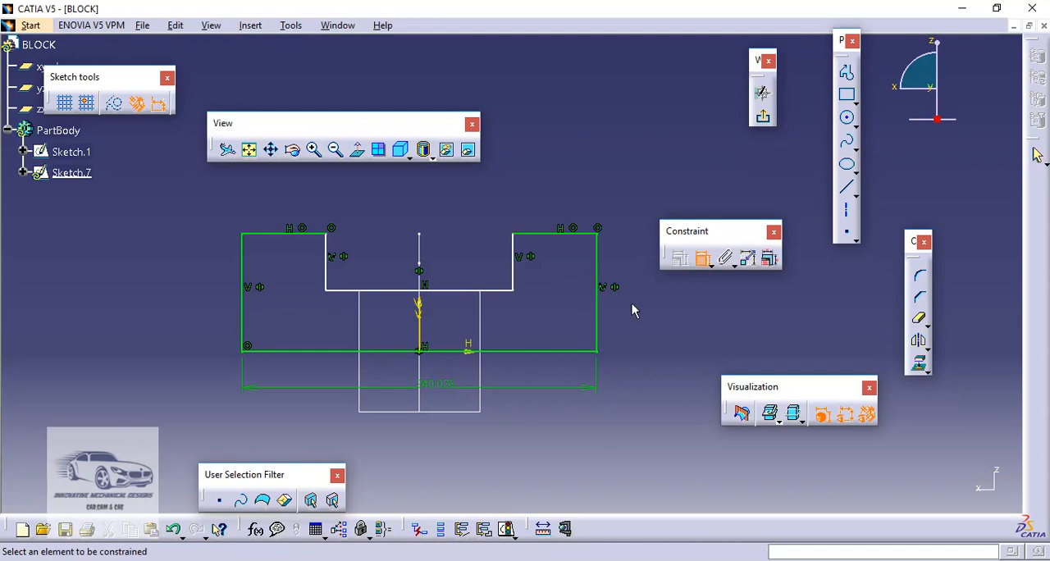
pyautogui.click(463, 293)
pyautogui.click(450, 318)
pyautogui.click(512, 277)
pyautogui.click(549, 273)
pyautogui.click(703, 261)
# Set the profile's overall base width to 120 mm
pyautogui.doubleClick(436, 384)
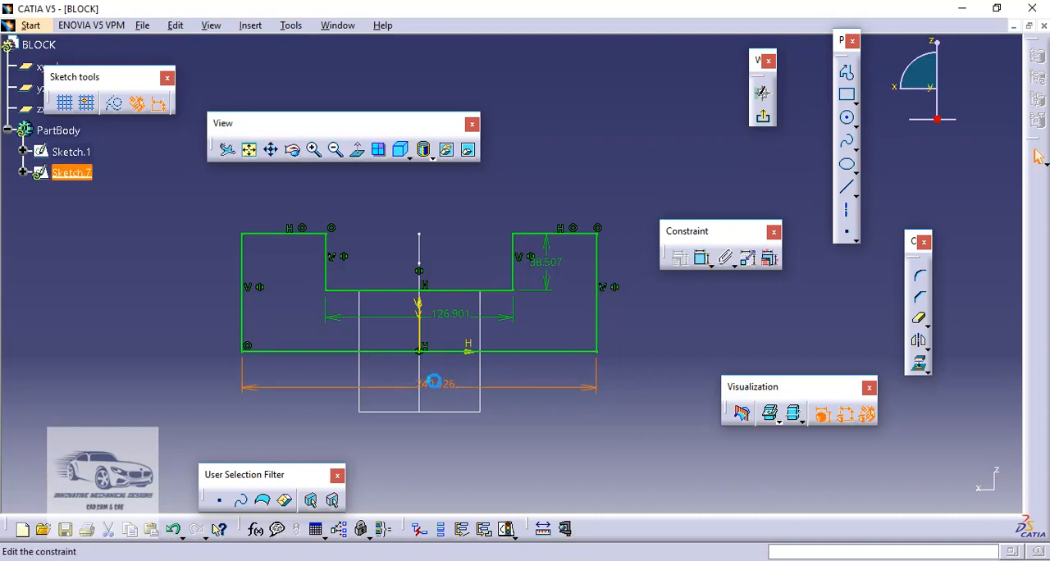
pyautogui.write('12')
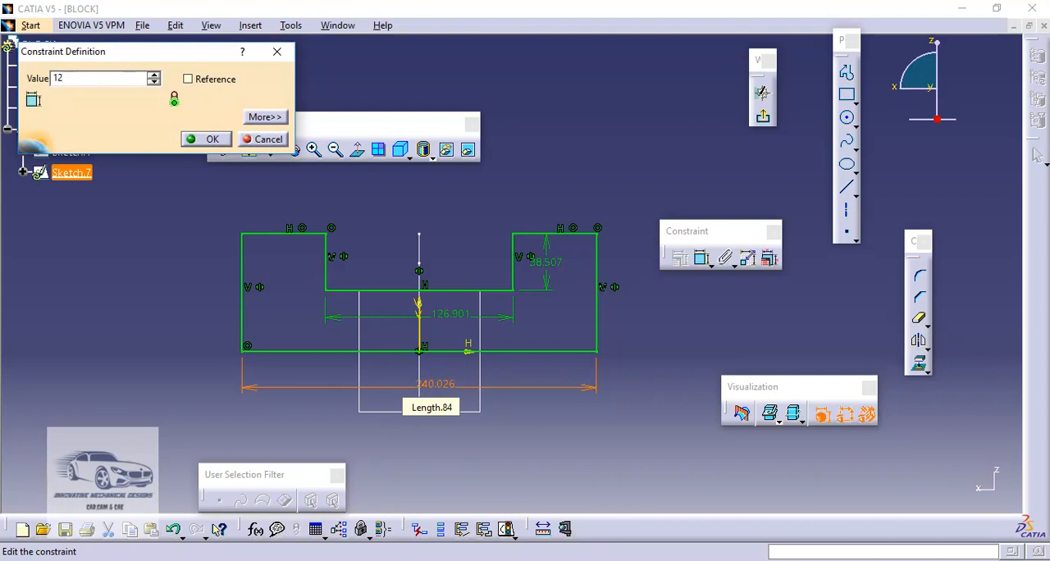
pyautogui.write('0')
pyautogui.press('Return')
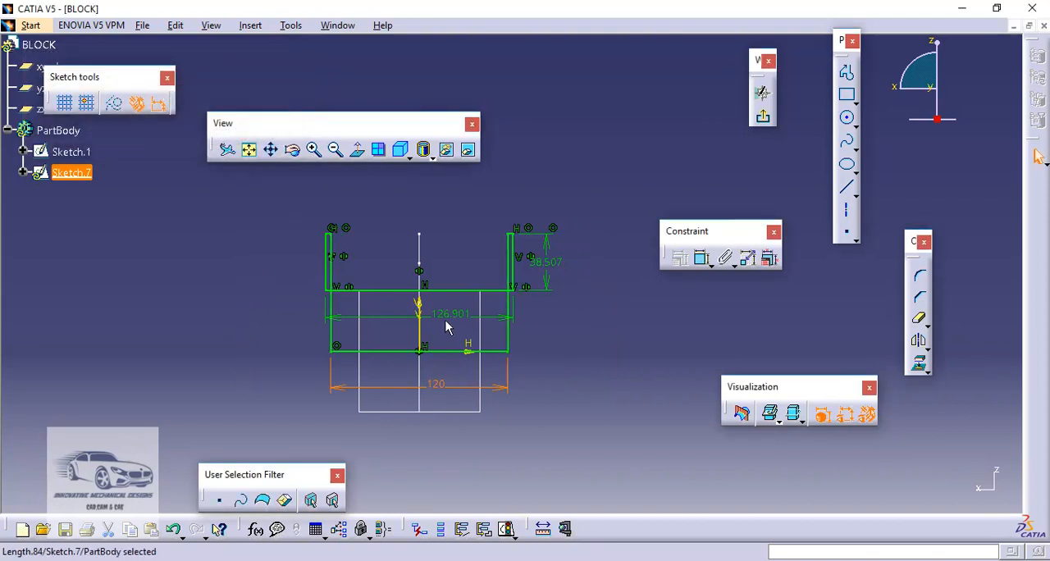
# Set the notch to 70 mm wide and 30 mm deep, and exit the sketch
pyautogui.doubleClick(447, 320)
pyautogui.write('70')
pyautogui.press('Return')
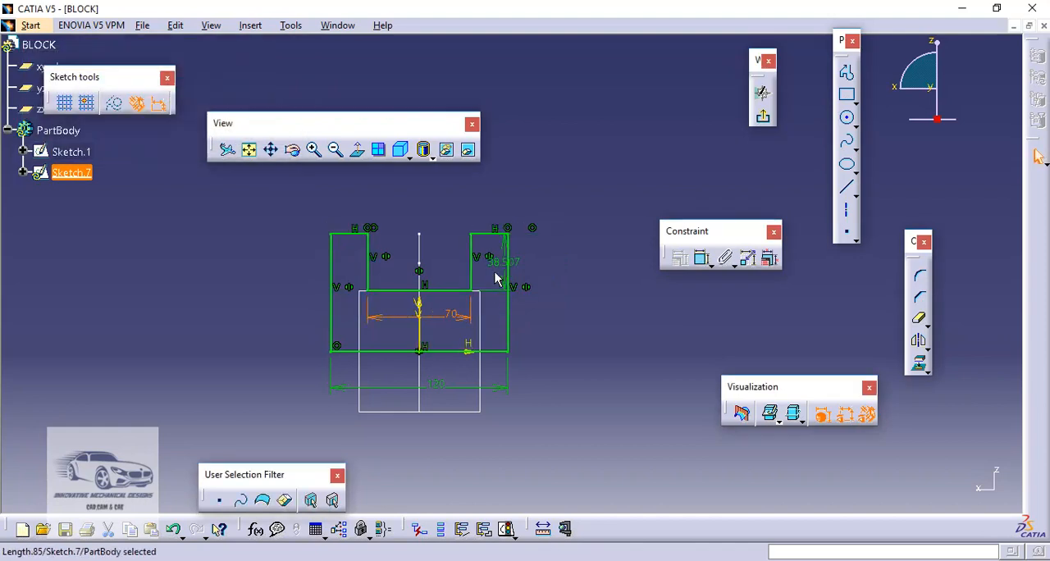
pyautogui.doubleClick(492, 265)
pyautogui.write('30')
pyautogui.press('Return')
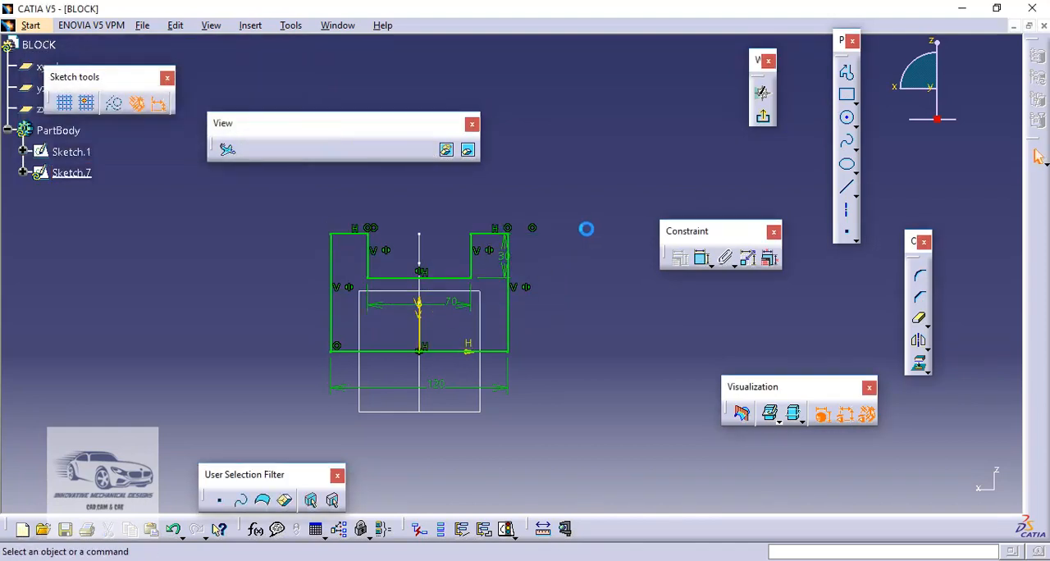
pyautogui.click(763, 120)
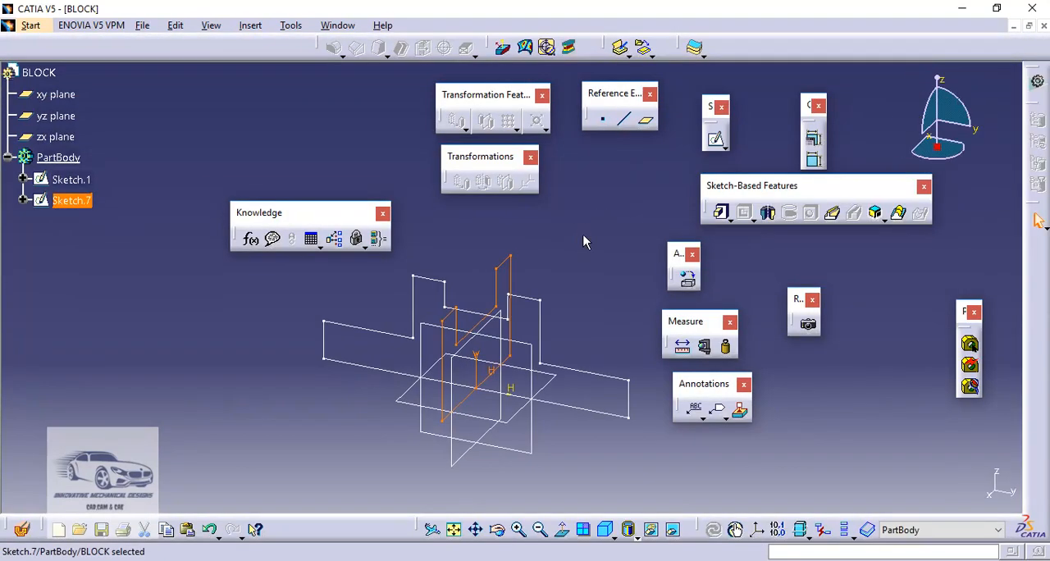
pyautogui.click(600, 238)
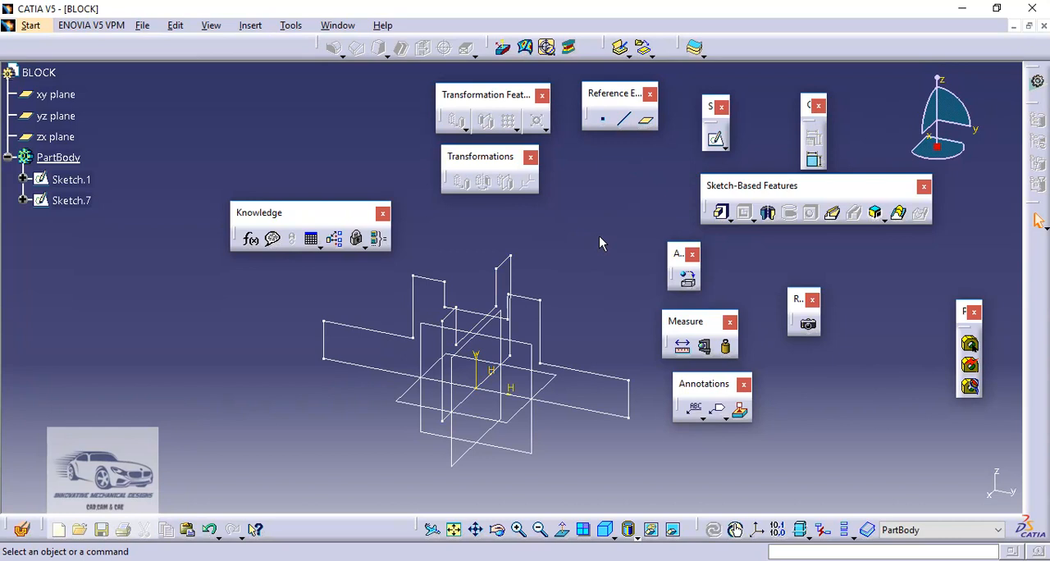
# Create a Solid Combine from Sketch.1 as first profile and Sketch.7 as second profile, both normal to profile, previewing it before accepting
pyautogui.click(876, 214)
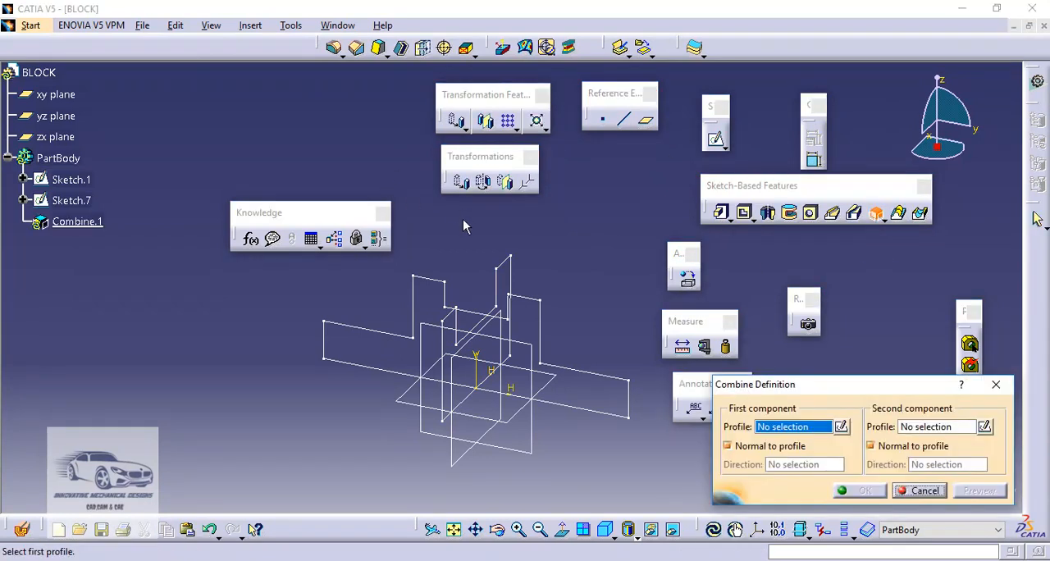
pyautogui.click(437, 285)
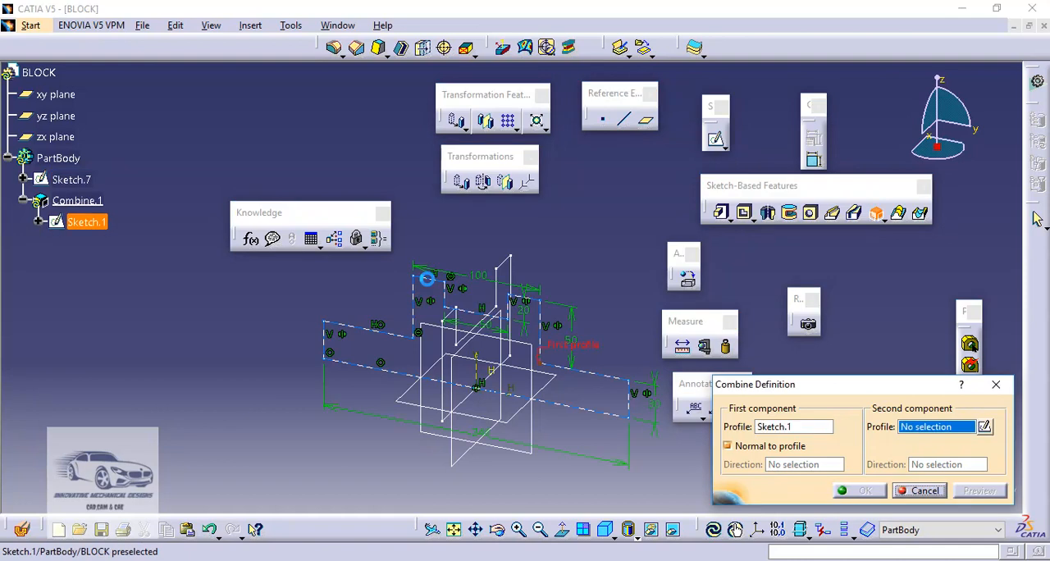
pyautogui.click(503, 269)
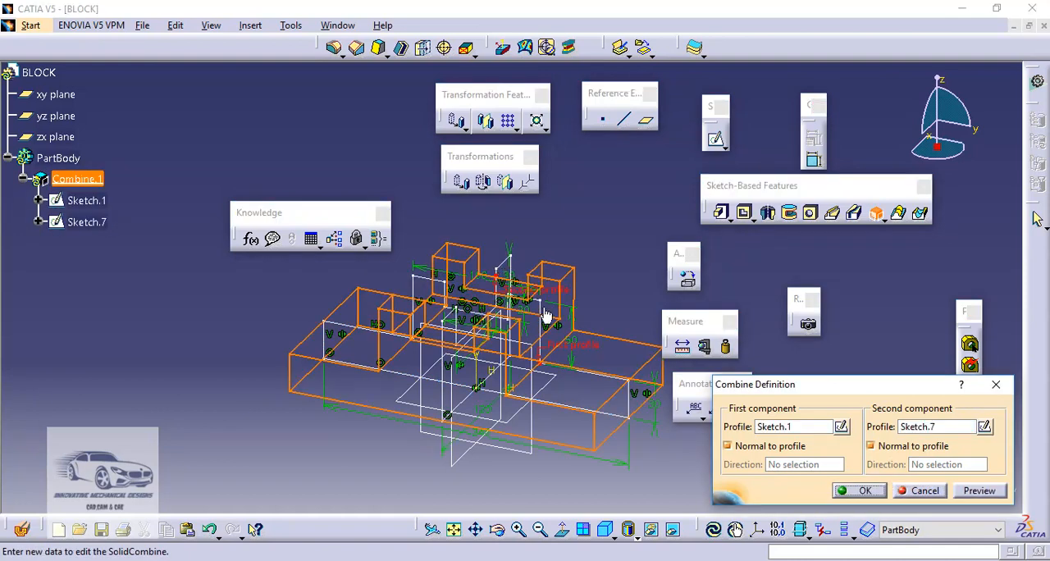
pyautogui.click(978, 491)
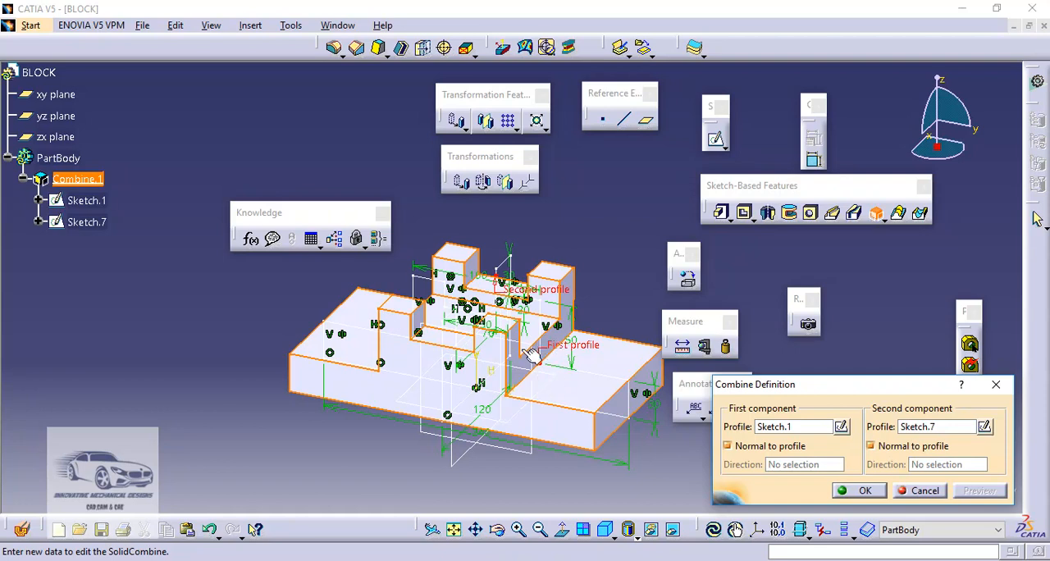
pyautogui.click(864, 491)
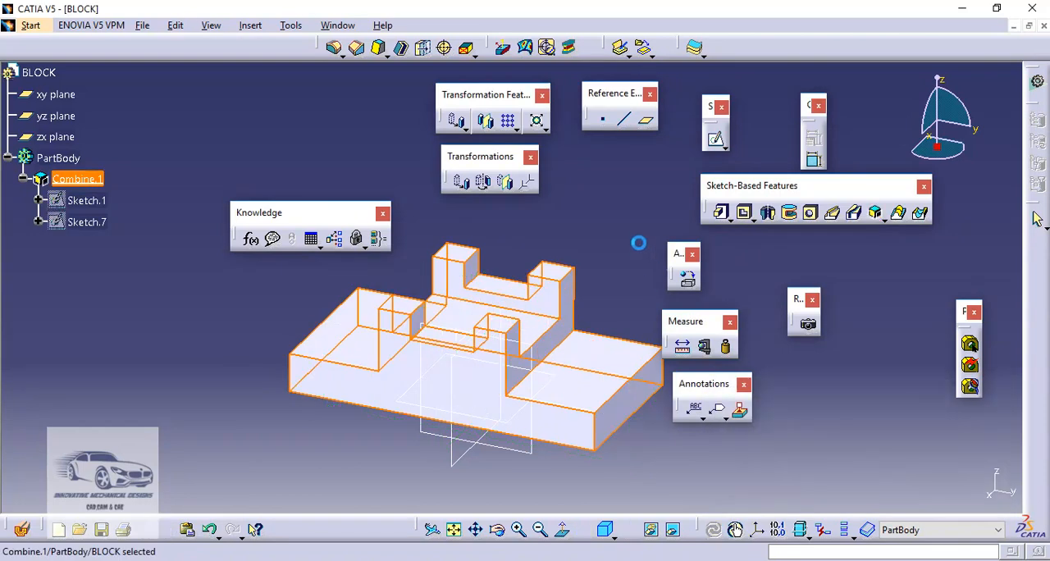